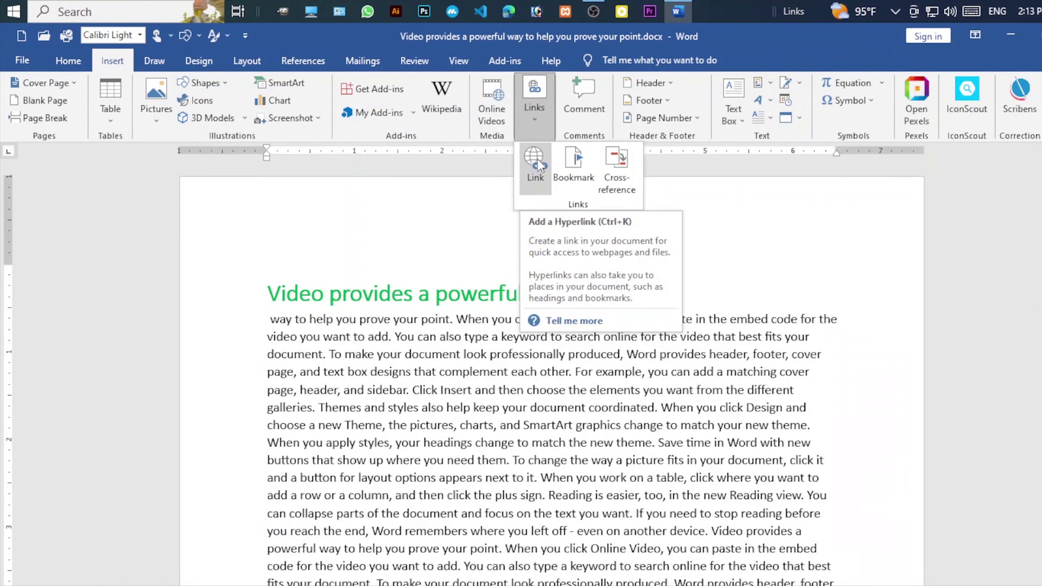
click(537, 158)
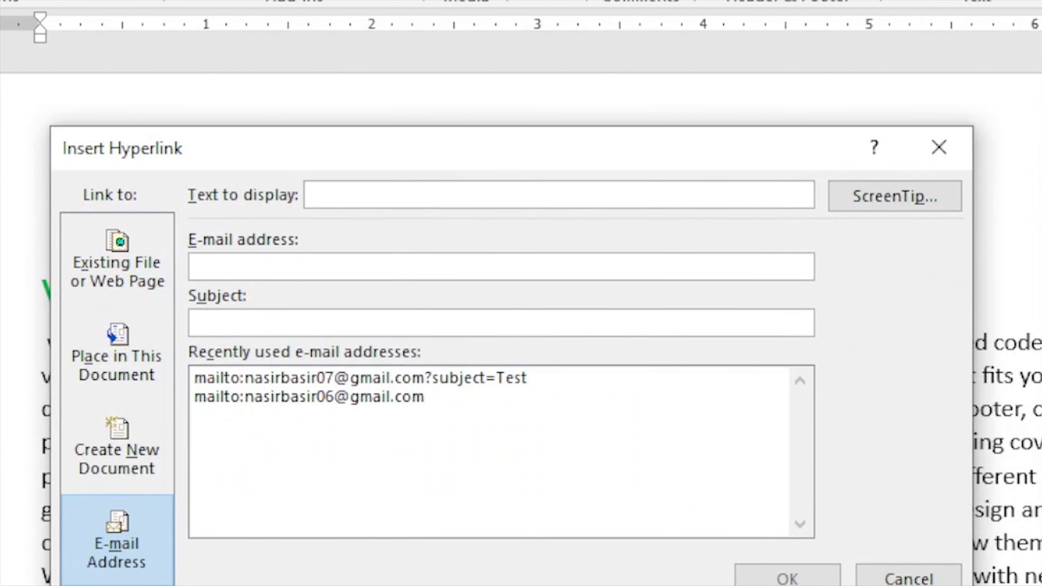
click(128, 264)
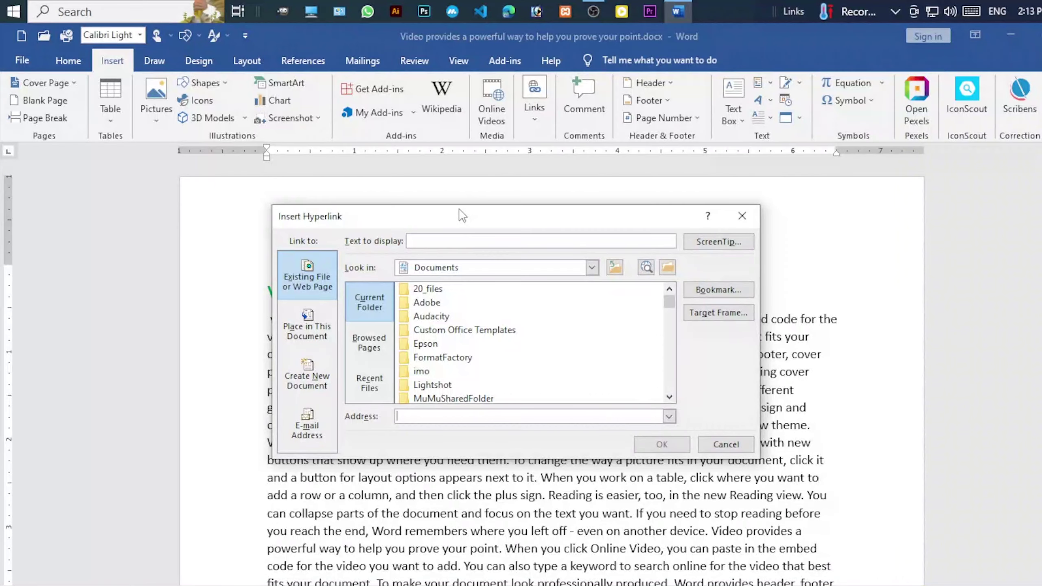
drag(459, 217, 461, 327)
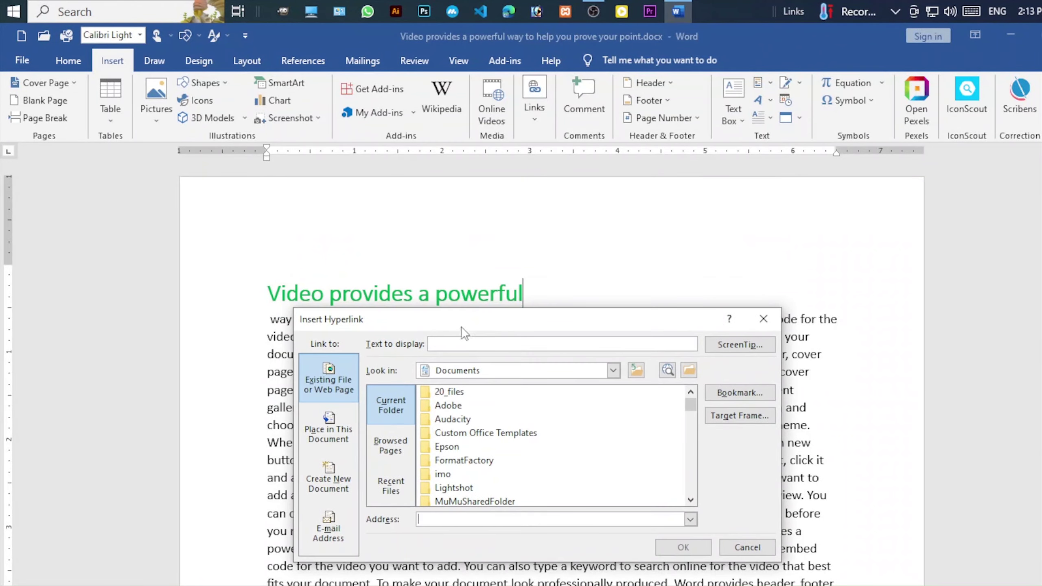
click(446, 342)
click(764, 319)
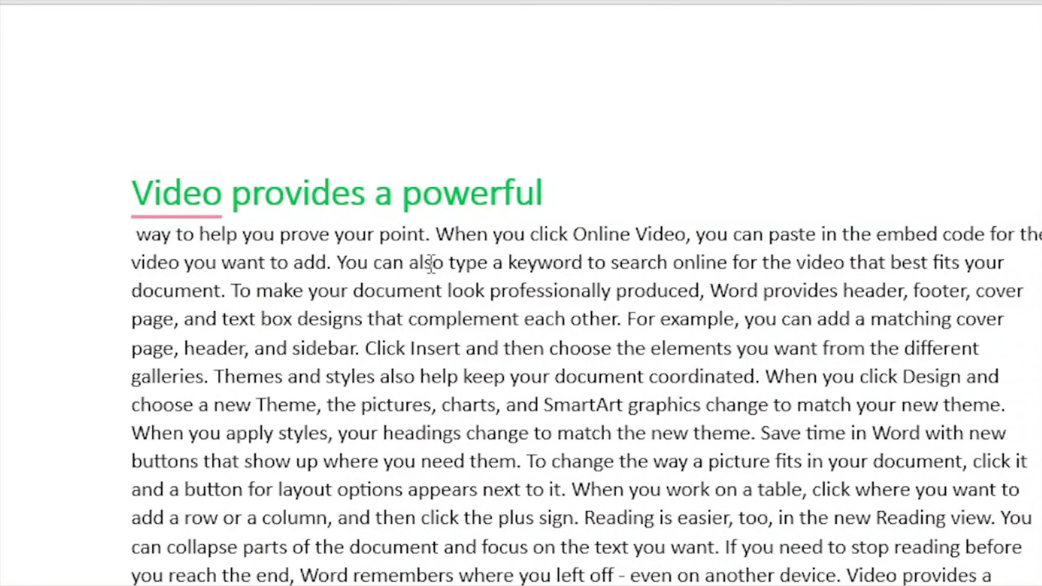
- Start a hyperlink to an existing file or web page on the sentence "way to help you prove your point."
drag(434, 236, 164, 234)
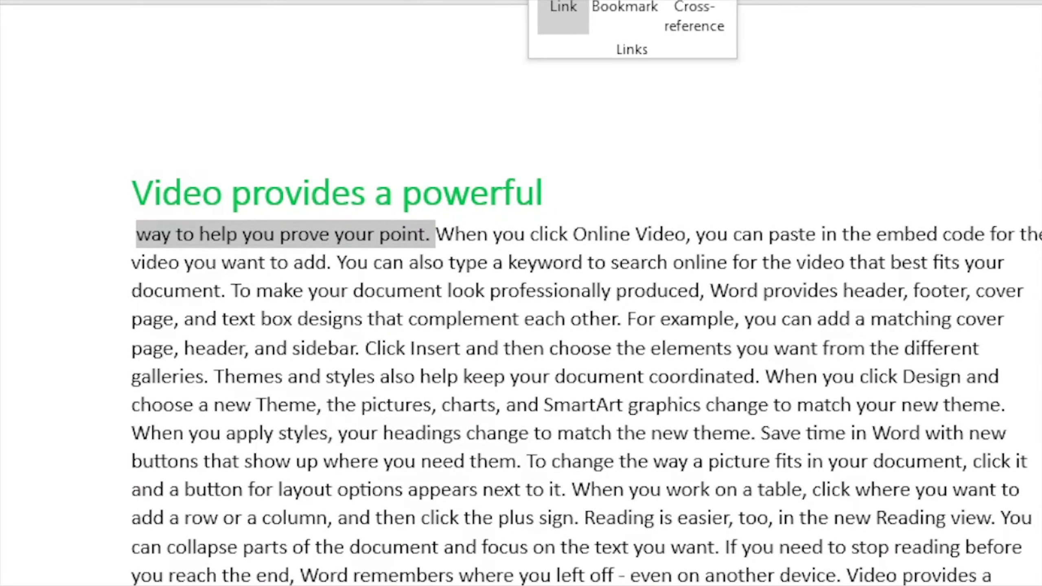
click(562, 19)
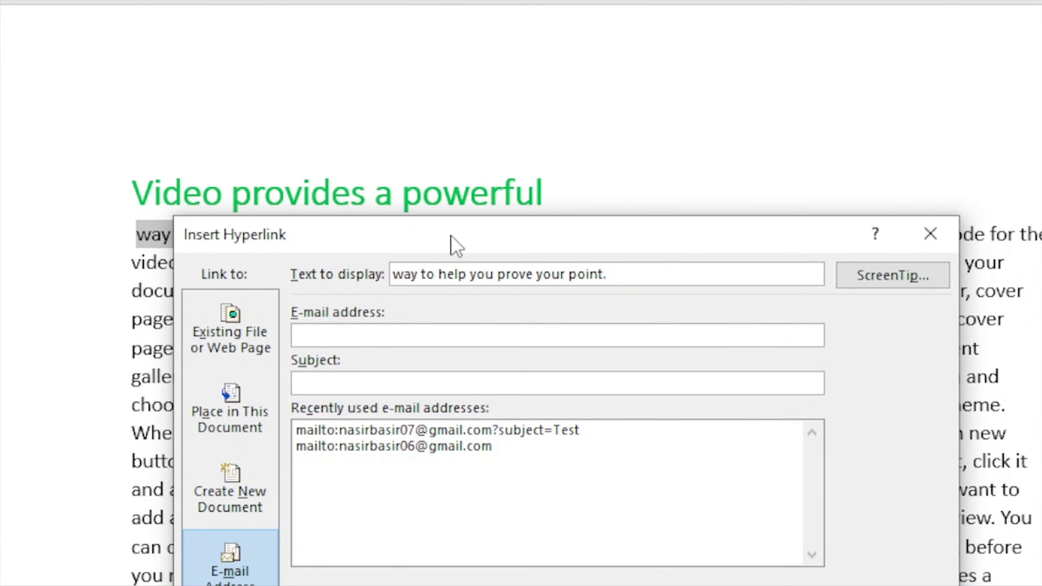
drag(449, 245, 439, 339)
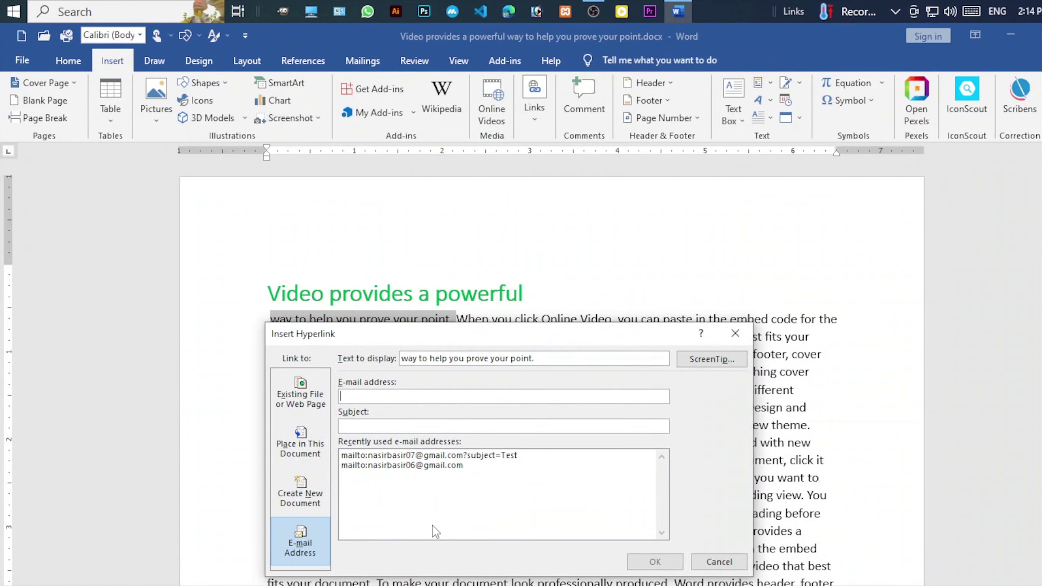
click(301, 391)
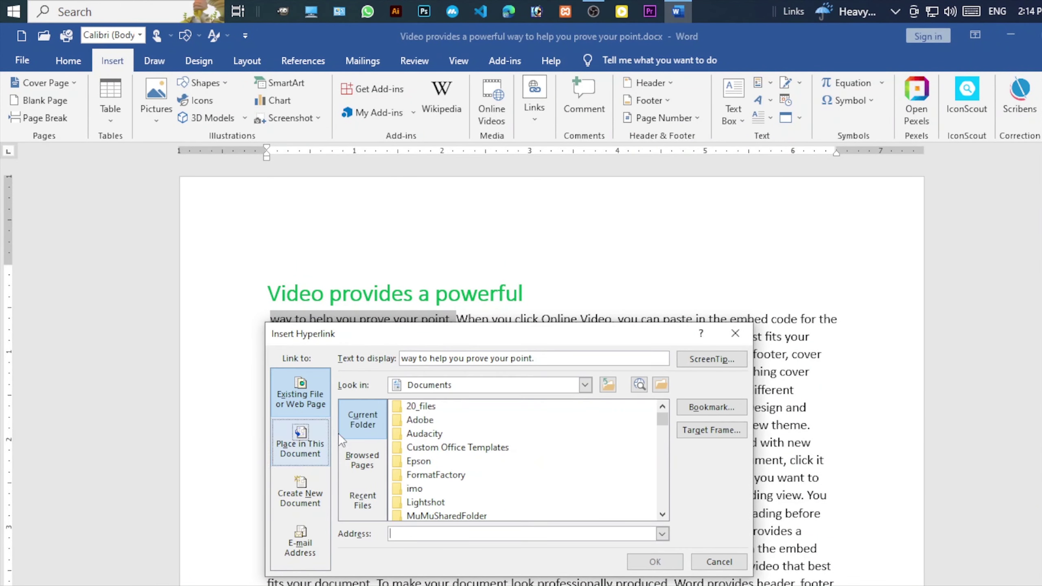
click(407, 533)
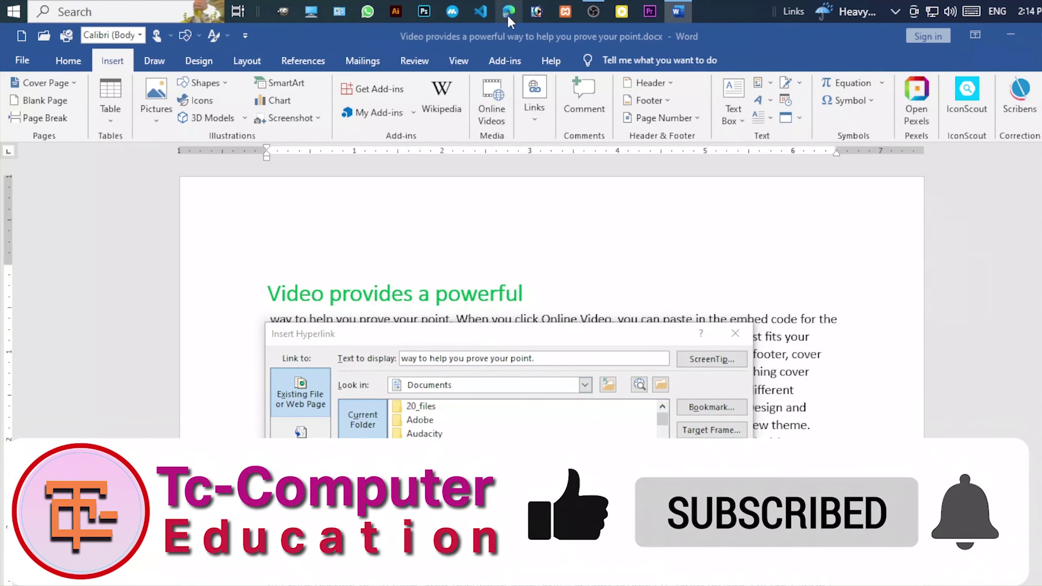
click(508, 14)
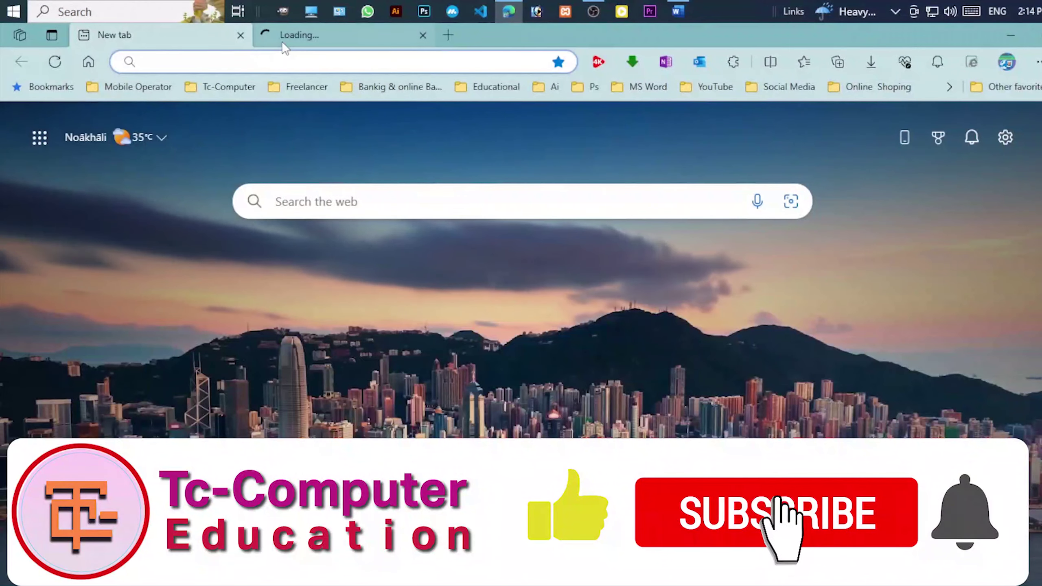
click(282, 39)
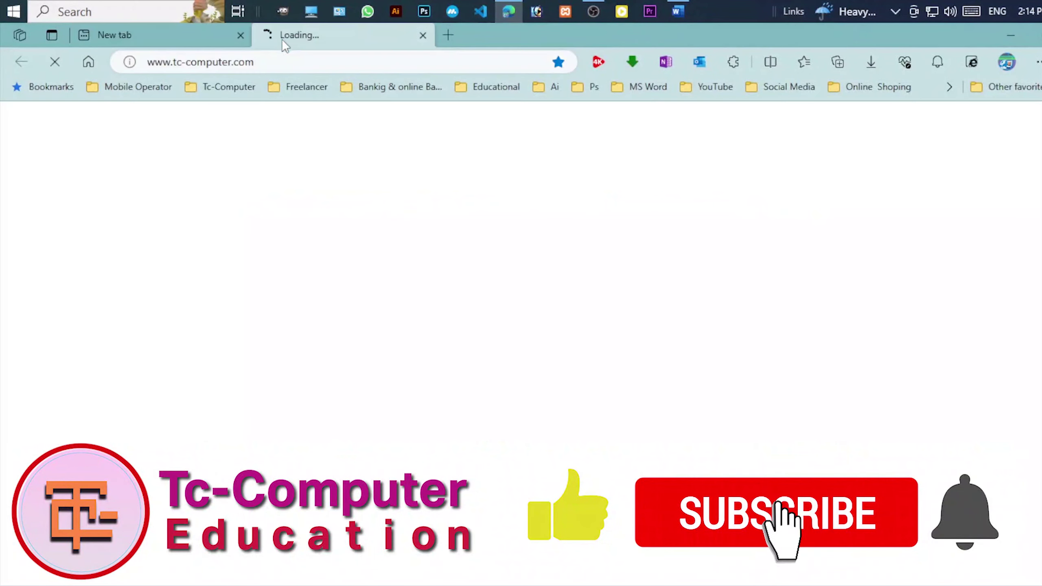
click(233, 63)
key(ctrl+c)
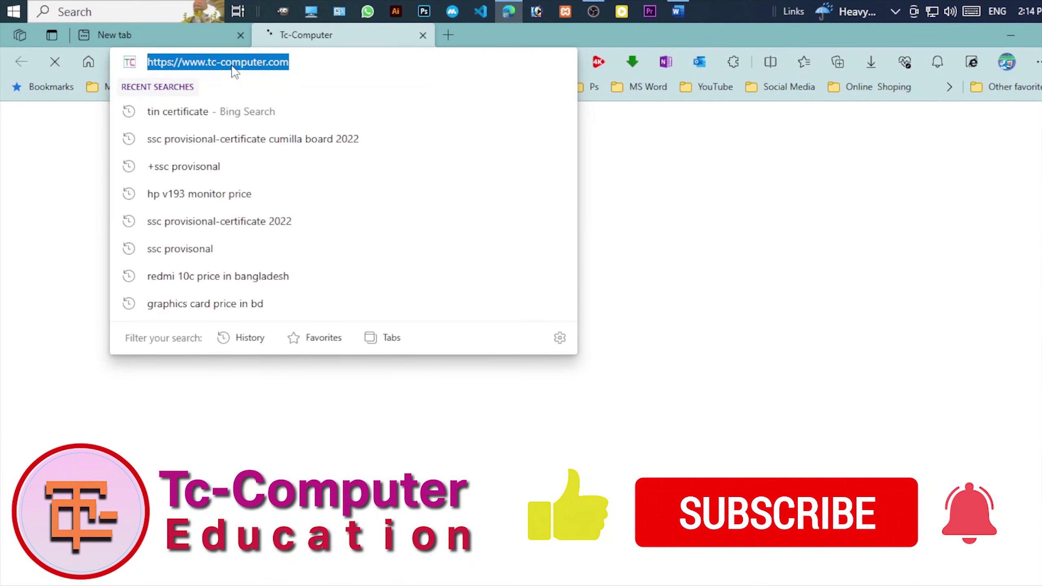
click(678, 11)
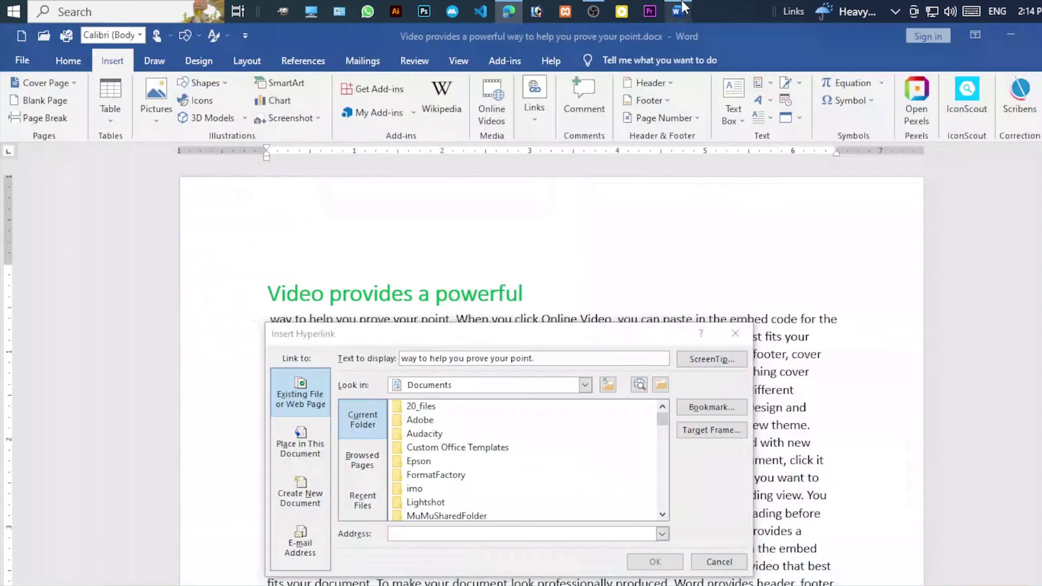
click(452, 530)
key(ctrl+v)
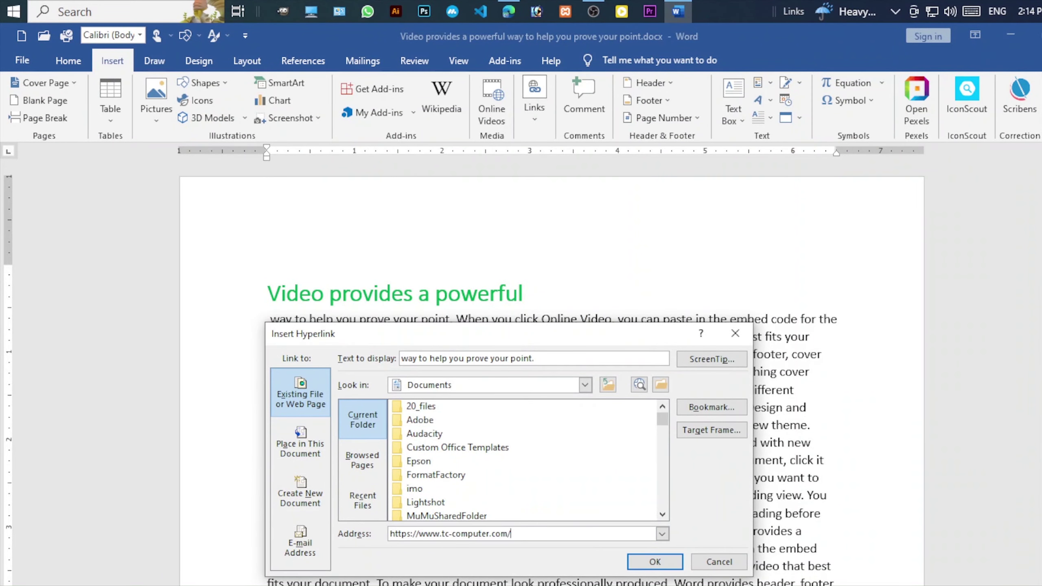
click(655, 562)
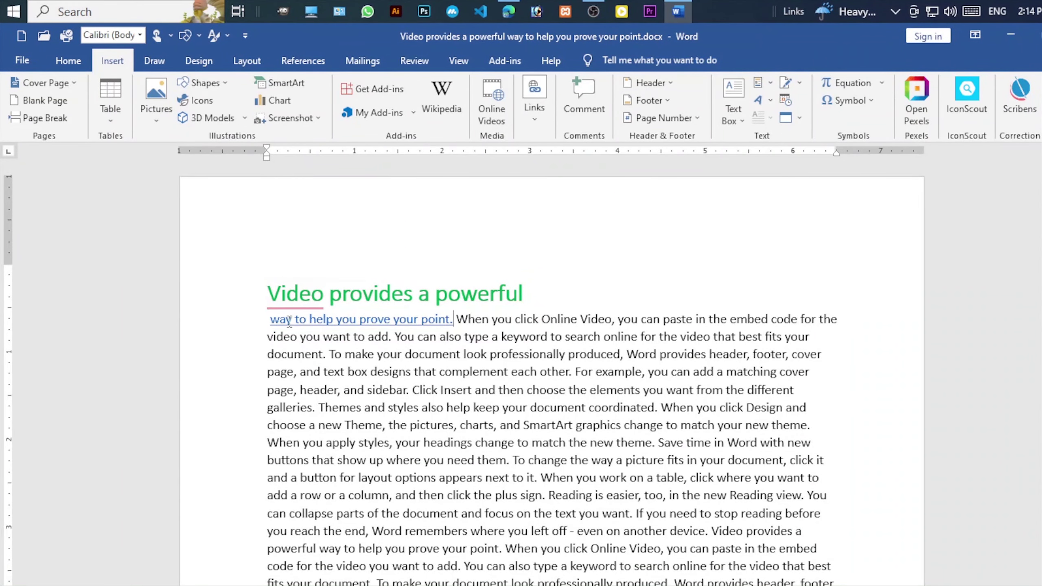
- Follow the new hyperlink on "way to help you prove your point." and look through the linked website
ctrl+click(404, 320)
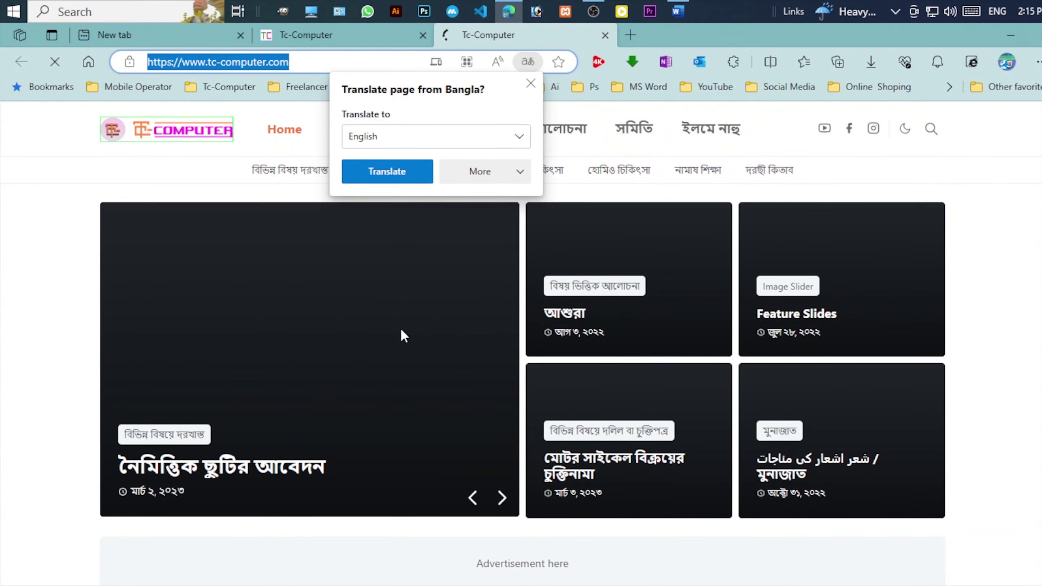
click(204, 168)
scroll(421, 349, down, 10)
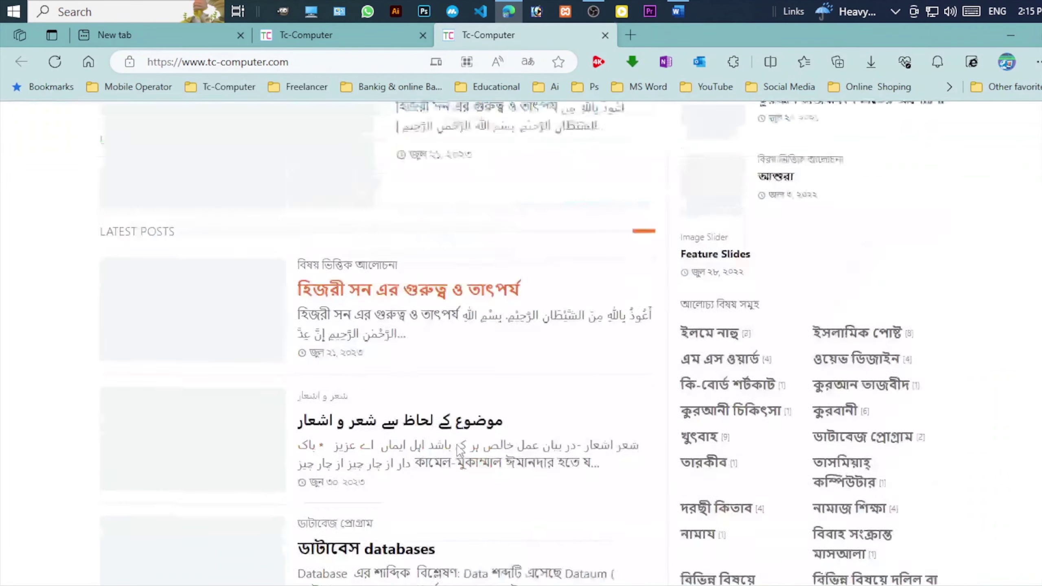
- Return to Word and review the hyperlink's settings without changing them
click(677, 11)
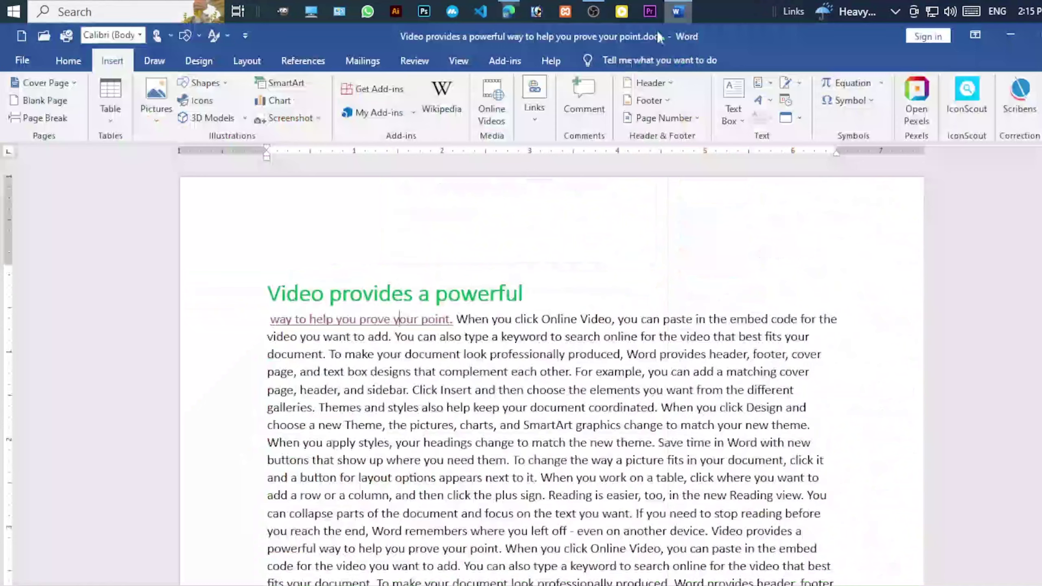
click(522, 108)
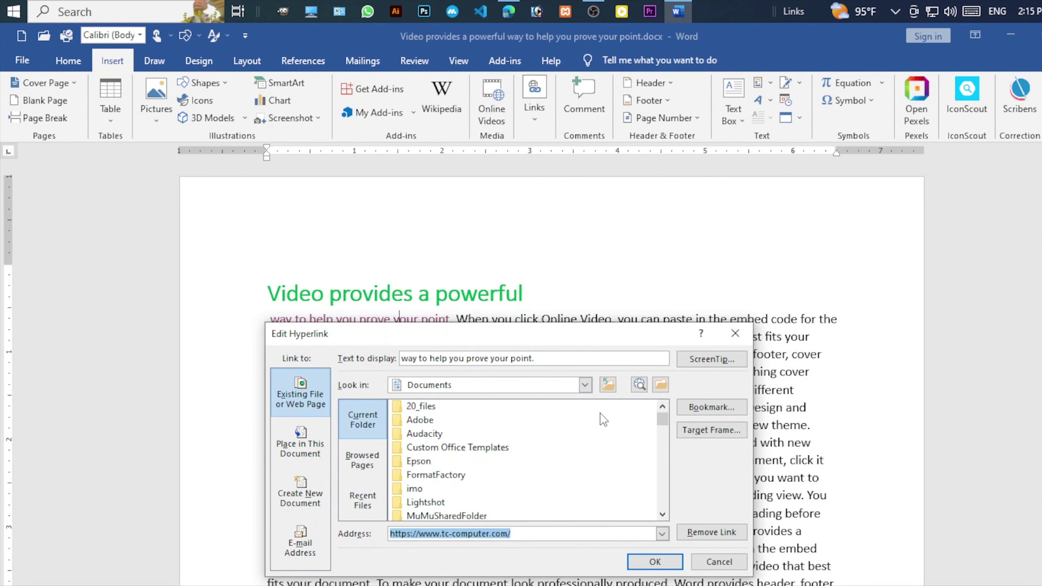
key(Return)
- In an empty paragraph after "cover page, header, and sidebar.", start a hyperlink with the display text "Ms Word Linked File"
scroll(491, 453, down, 3)
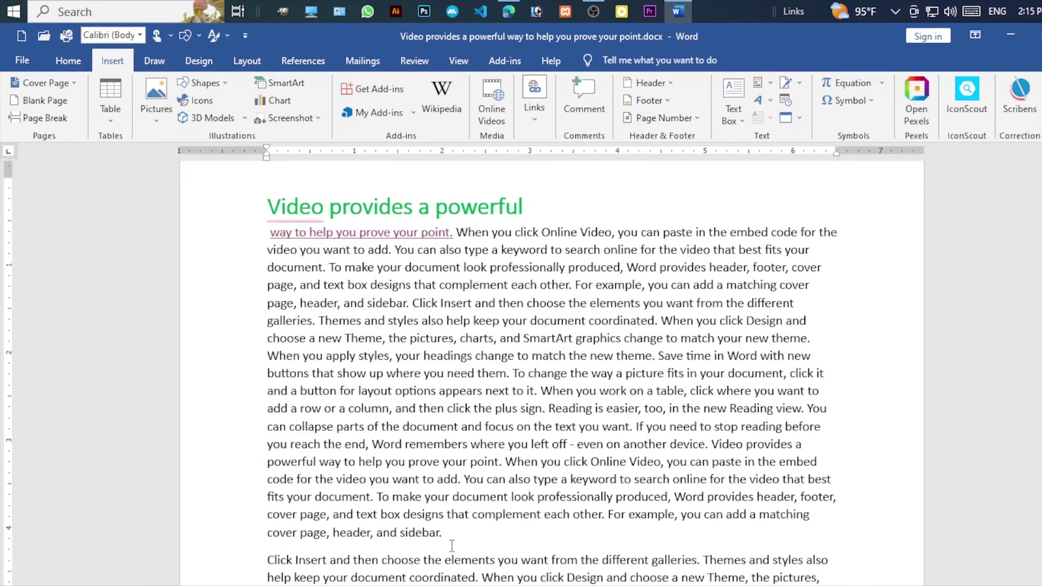
scroll(494, 517, up, 5)
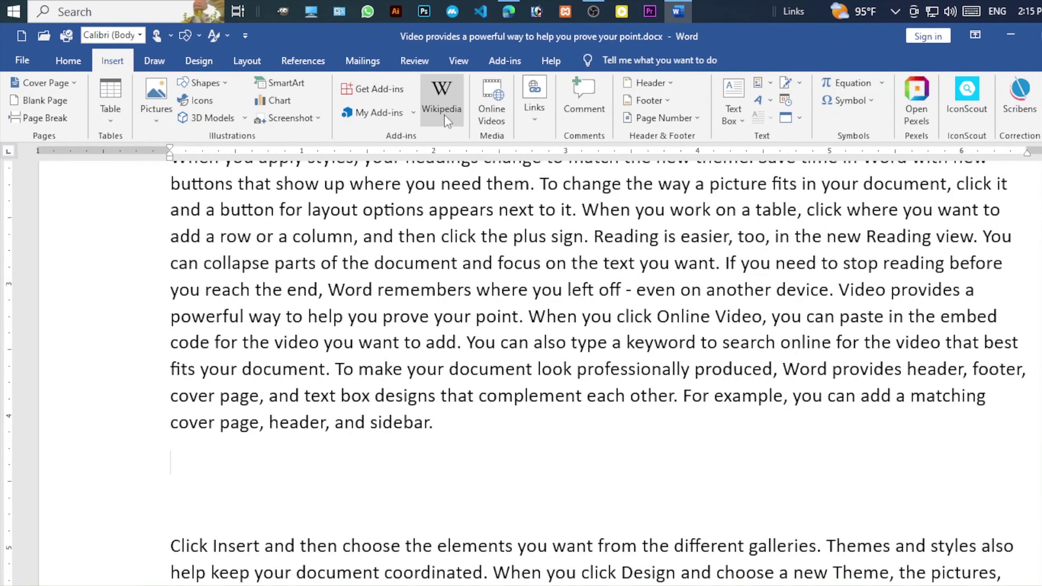
click(532, 102)
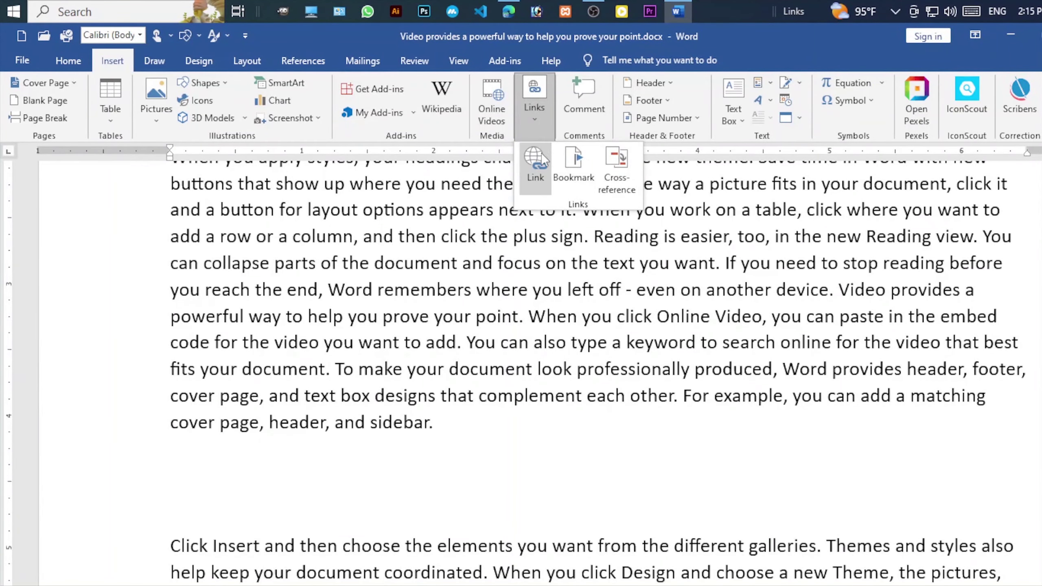
click(535, 162)
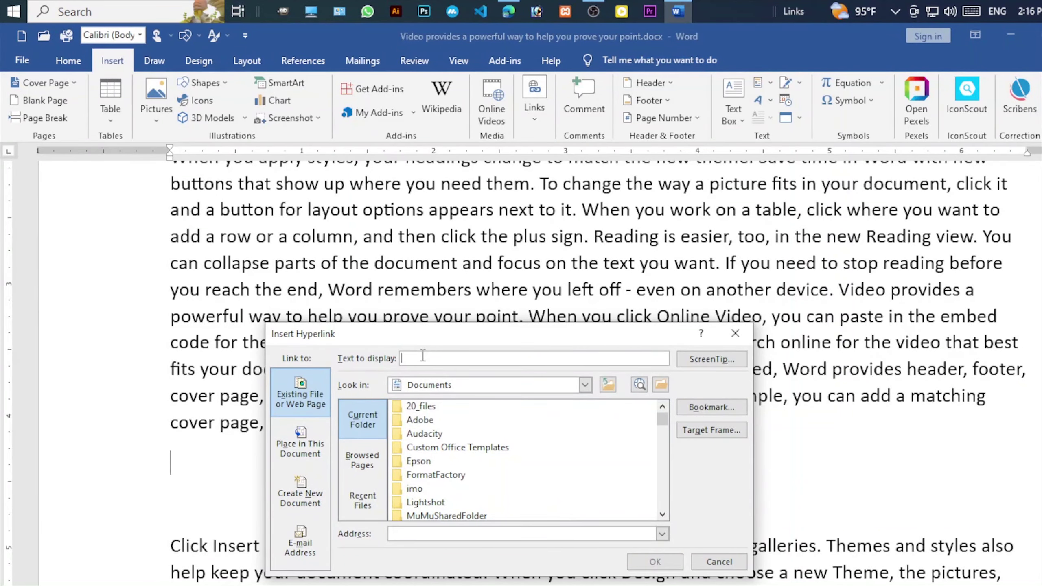
text(Ms Word Linked File)
- Browse to E:\Ms Word\A Z M and choose Exam Final Routine 2019.docx as the hyperlink's target file
click(661, 384)
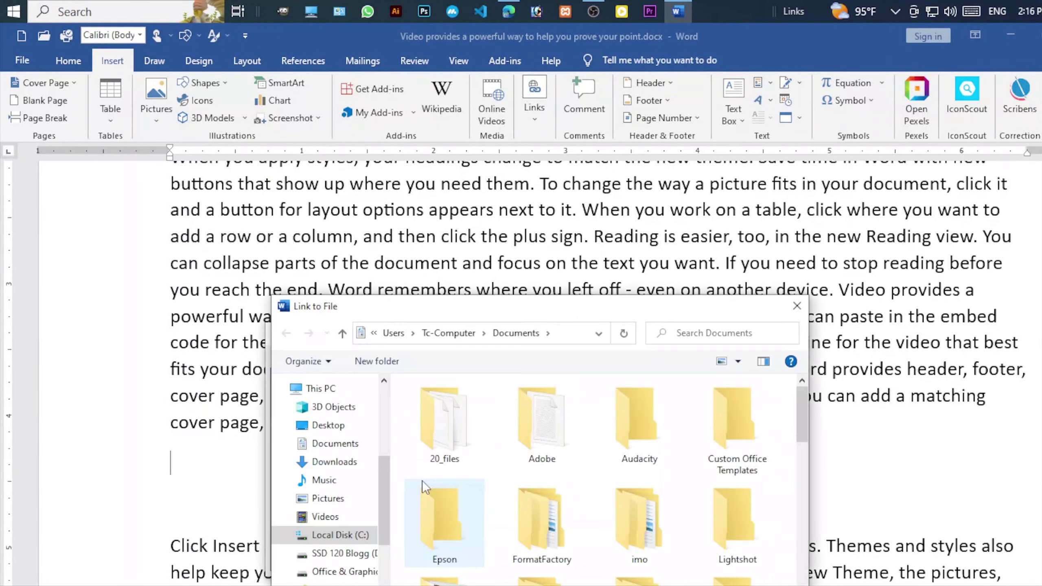
scroll(521, 466, down, 3)
scroll(521, 466, down, 5)
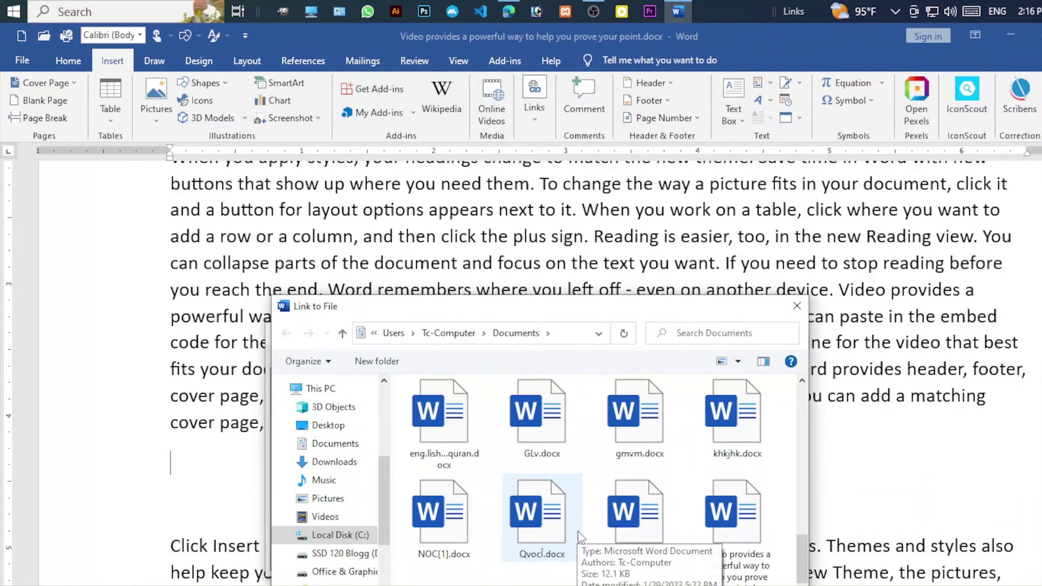
click(346, 572)
double_click(445, 518)
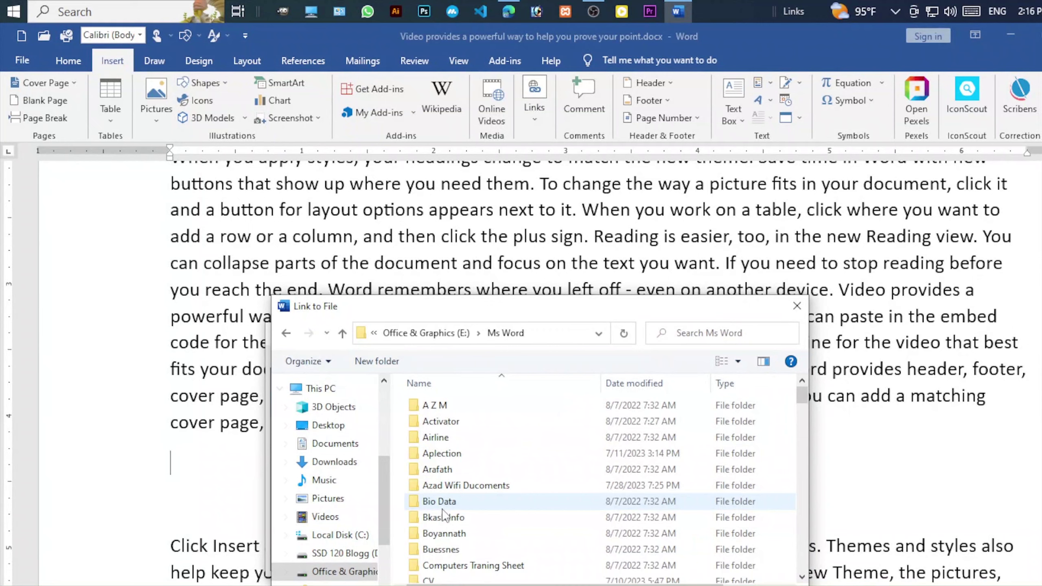
double_click(444, 406)
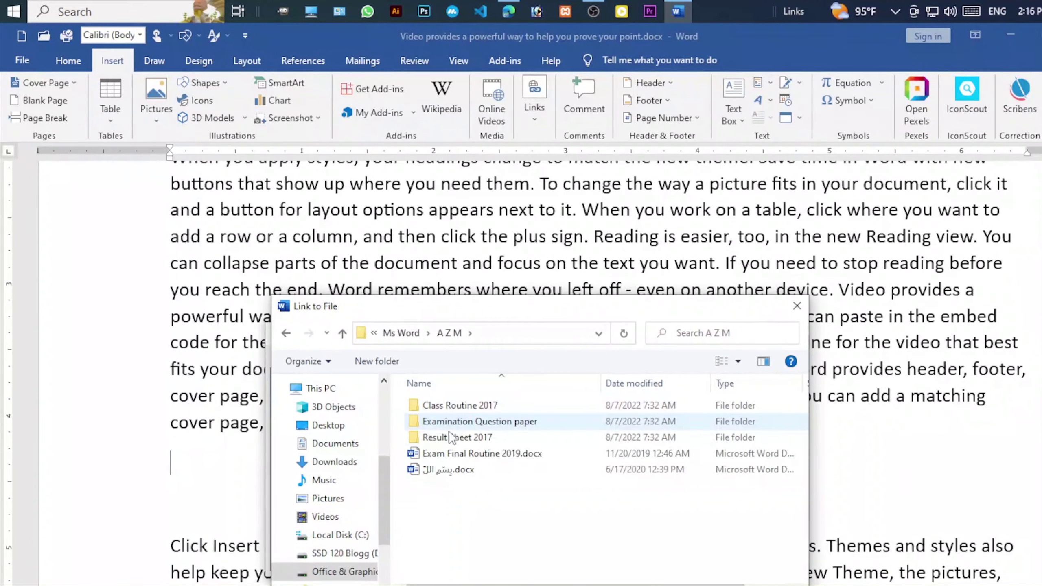
click(476, 455)
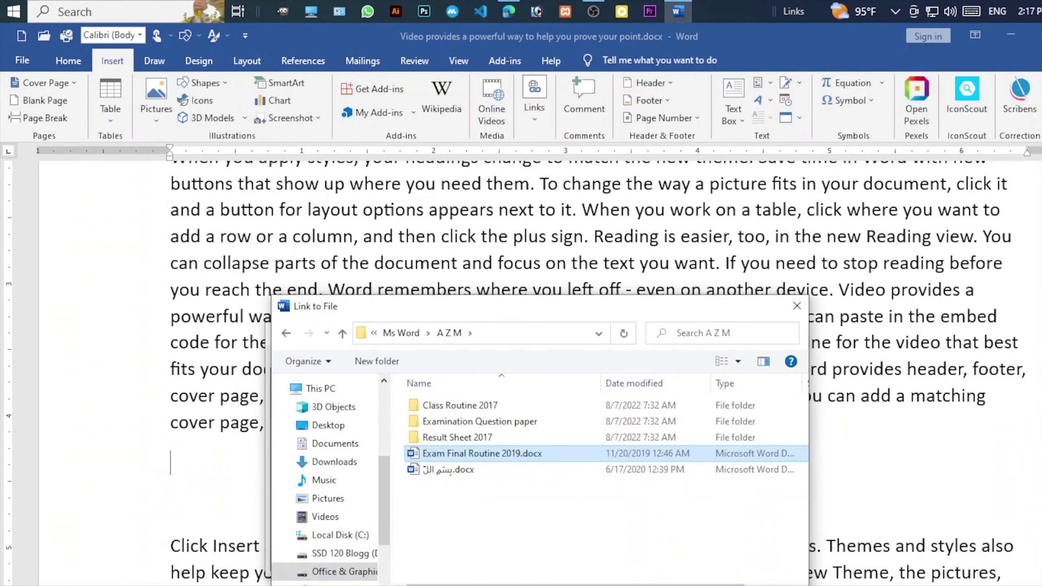
key(Return)
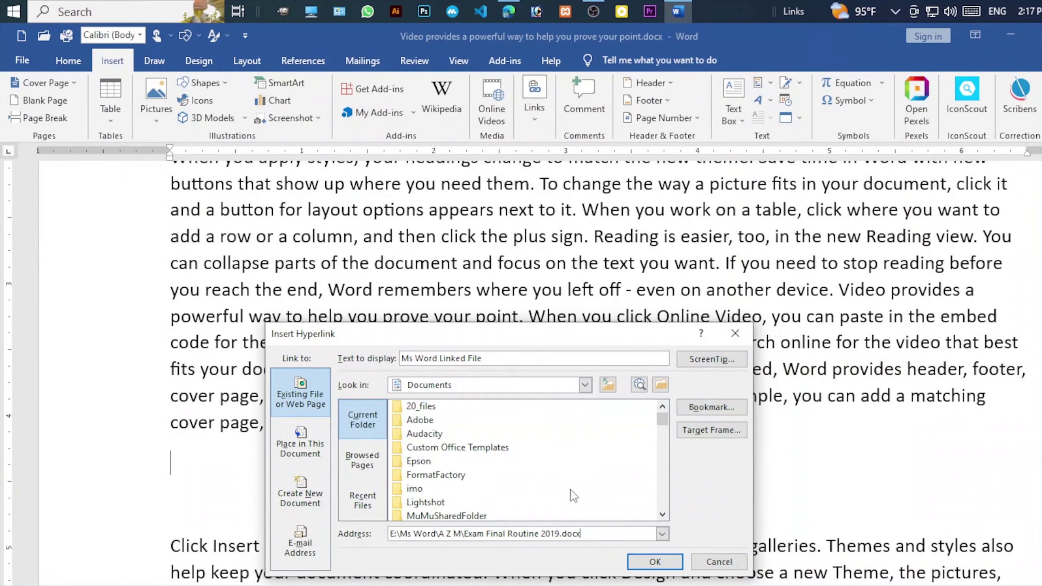
- In File Explorer, browse on drive E: through Ms Word, the Exam Paper folder and Bandoain FFF to Routine Azmali
click(310, 16)
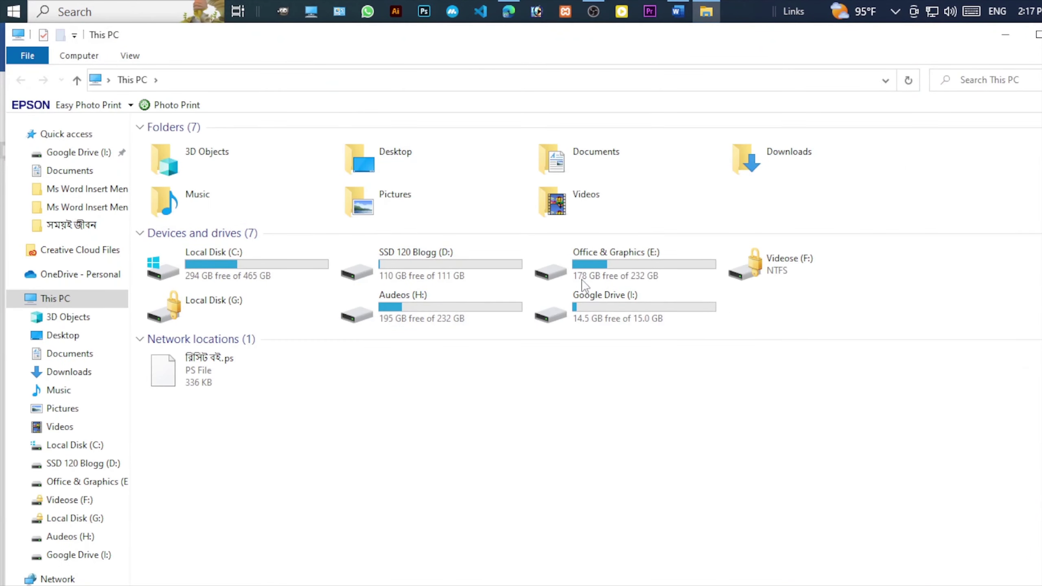
click(616, 266)
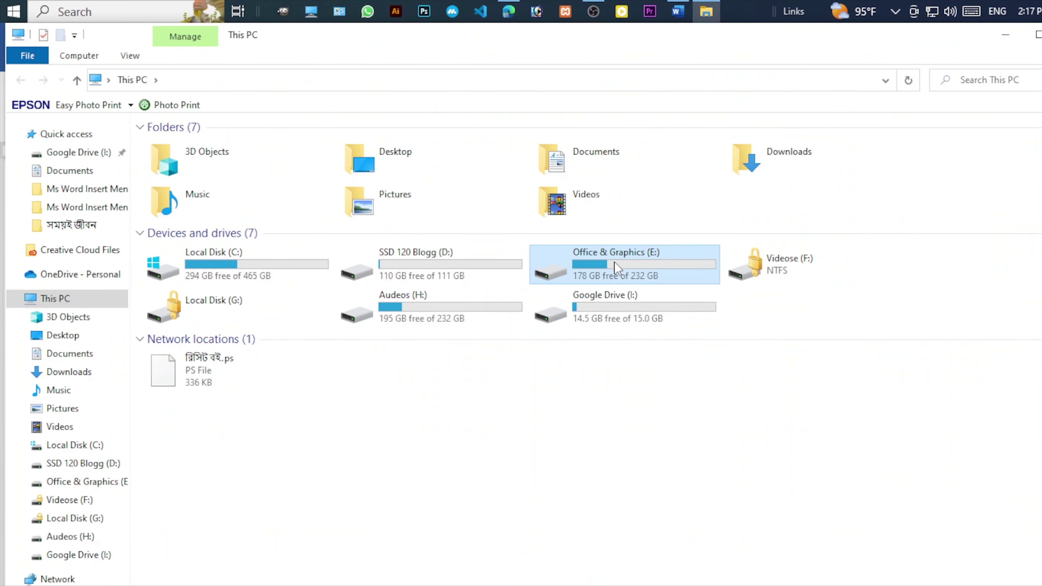
double_click(614, 265)
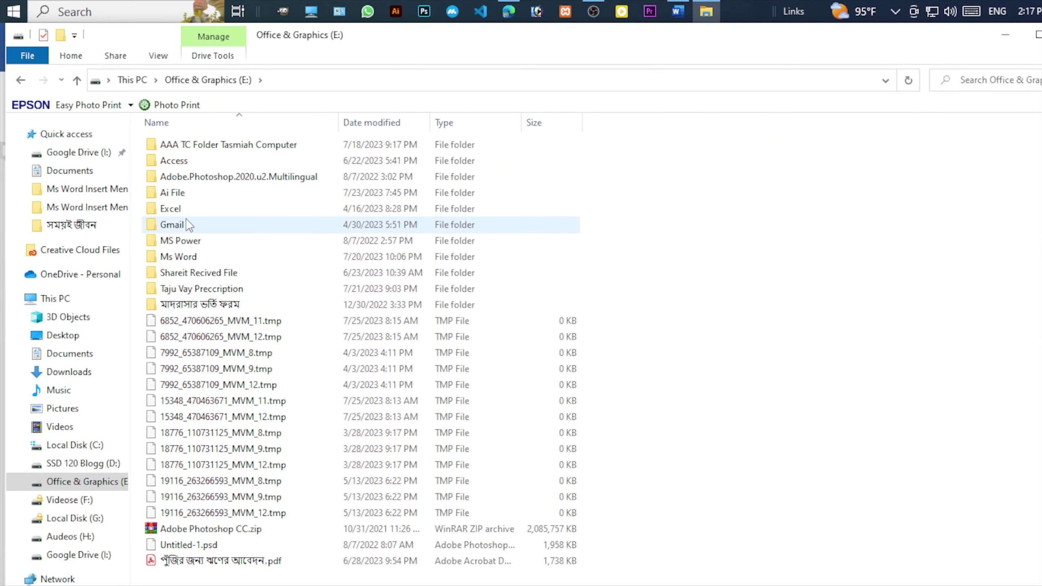
double_click(203, 257)
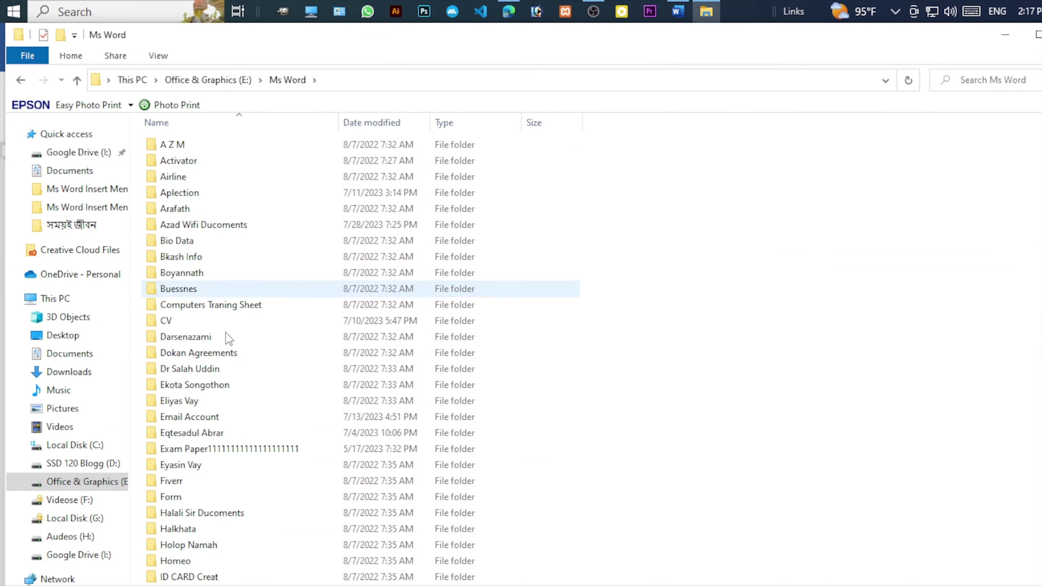
double_click(225, 452)
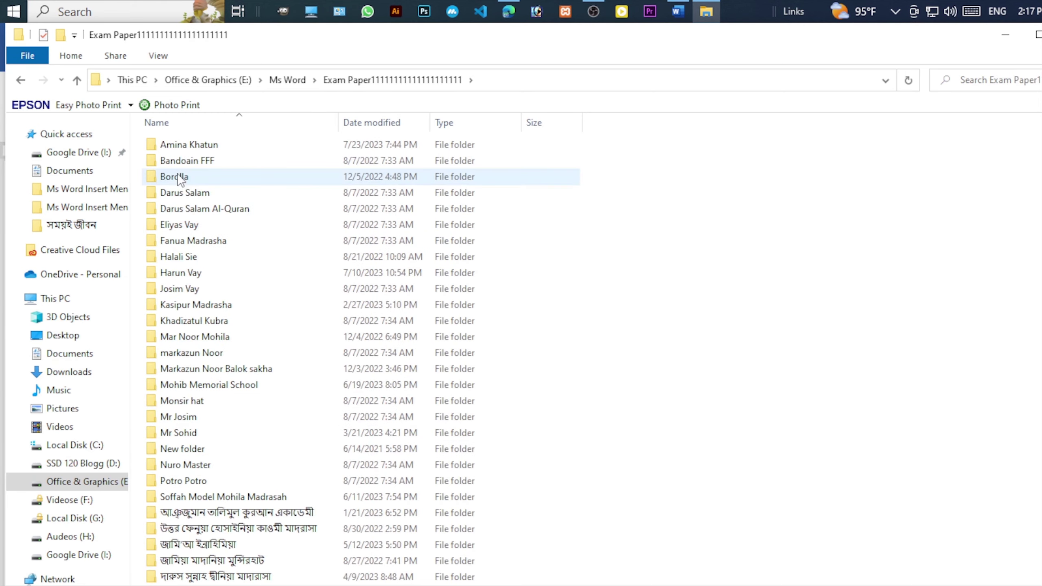
double_click(177, 165)
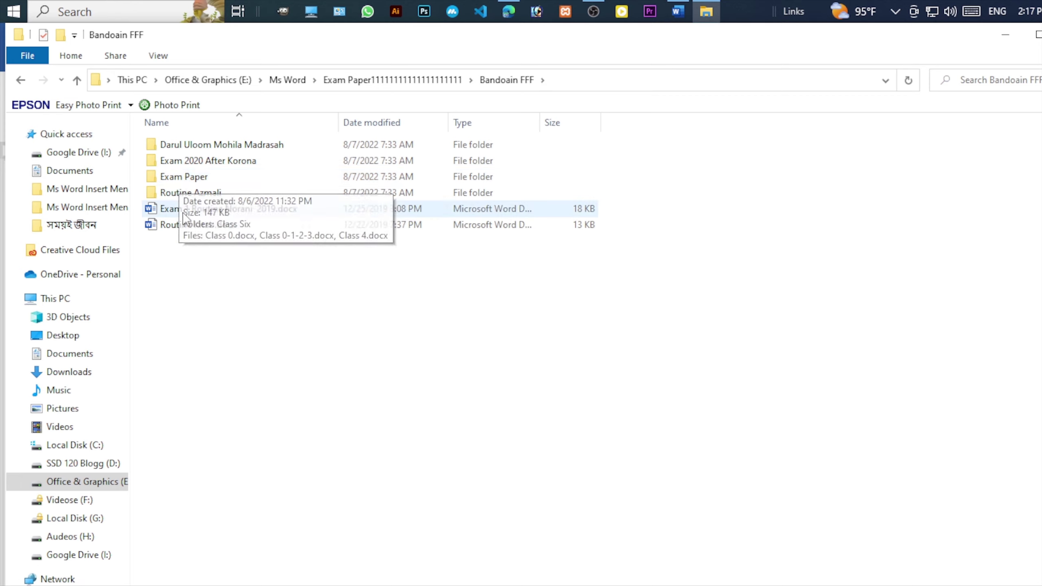
double_click(185, 192)
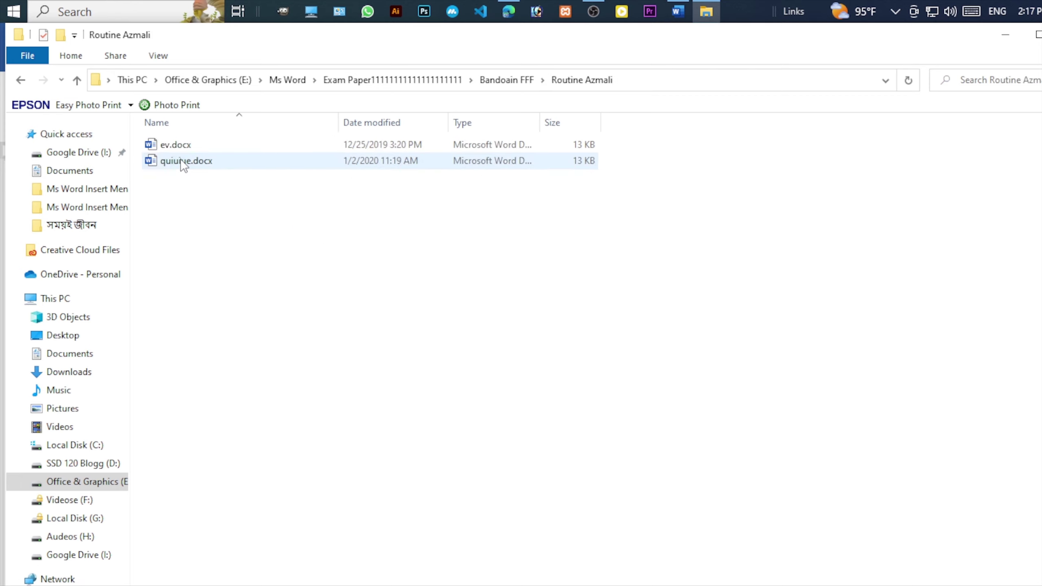
- Use the path of the Routine Azmali folder as the link address and insert the "Ms Word Linked File" hyperlink
click(184, 162)
key(alt+d)
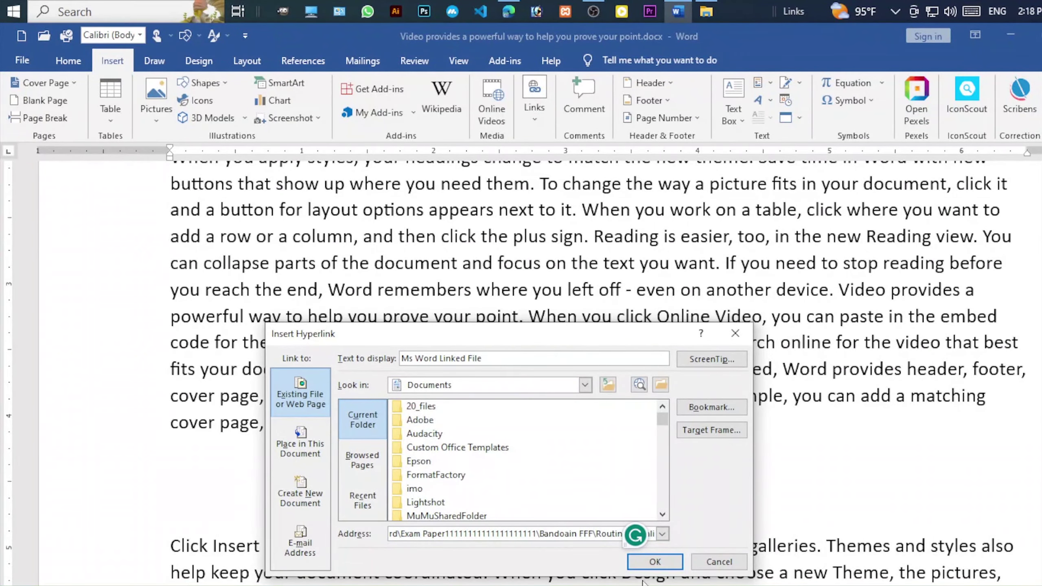
click(654, 562)
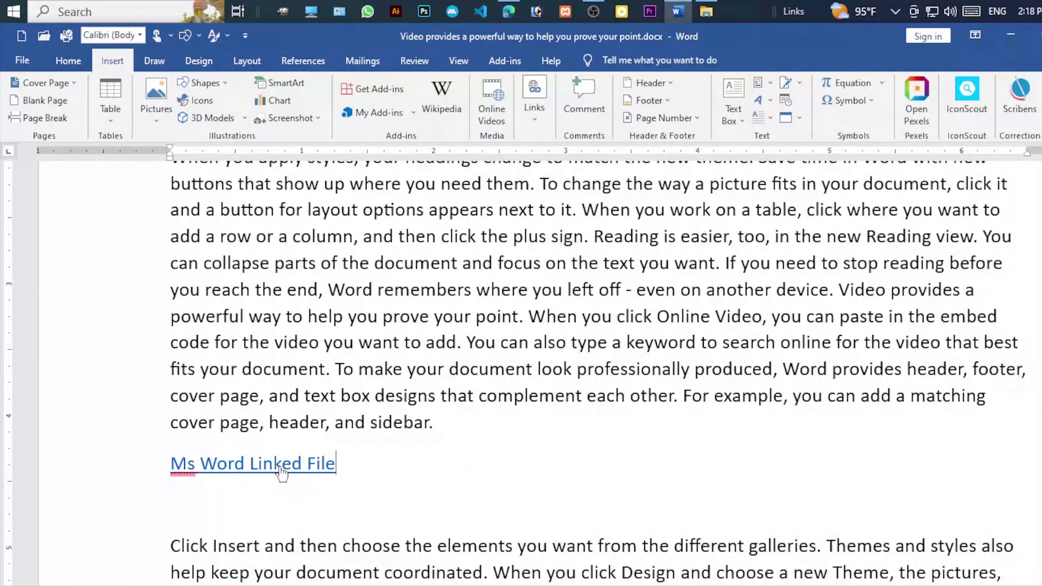
- Test the "Ms Word Linked File" hyperlink by following it to its target folder, returning to the Word document each time
ctrl+click(279, 470)
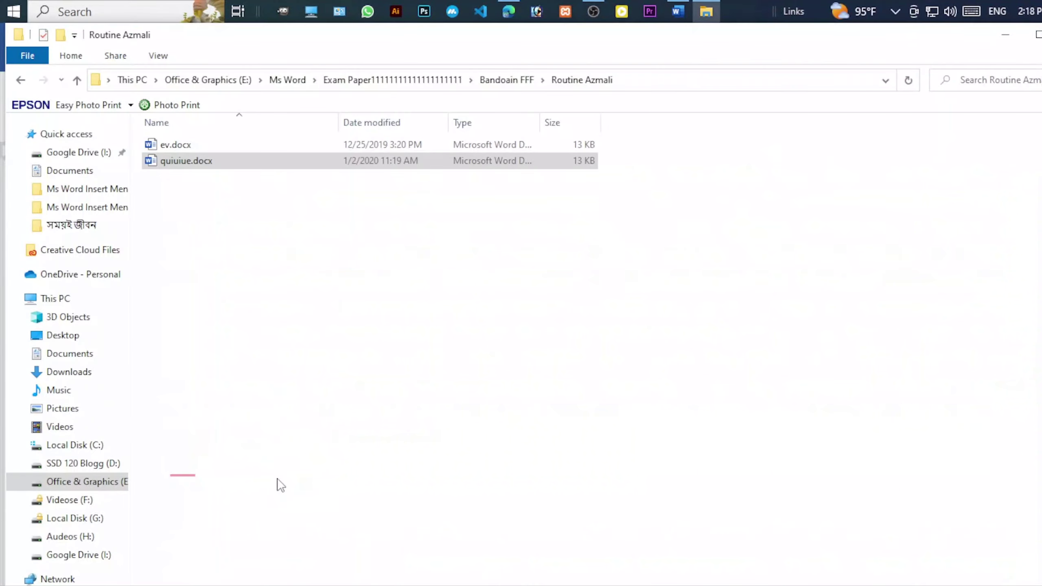
click(678, 11)
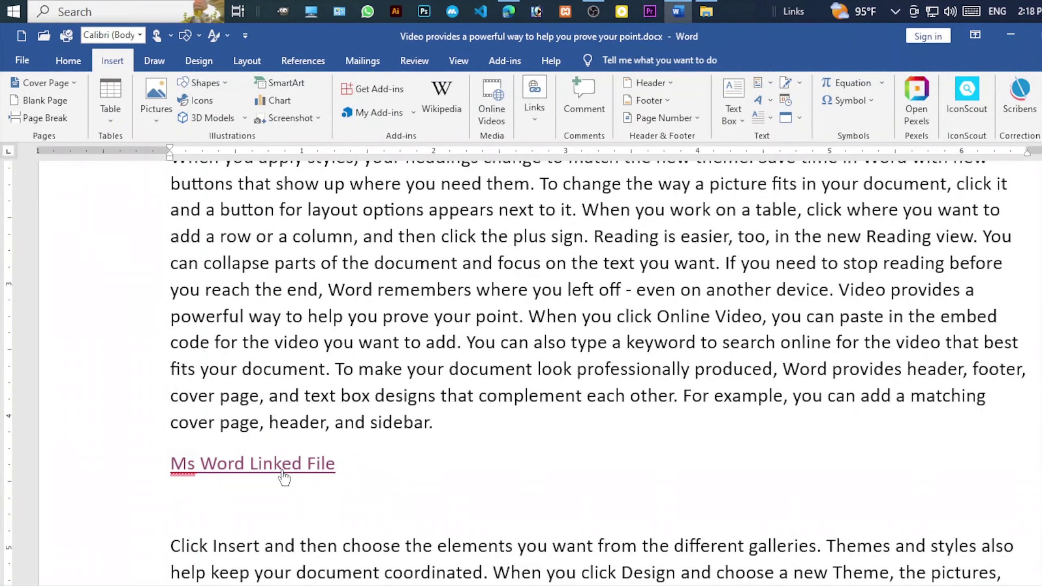
ctrl+click(287, 474)
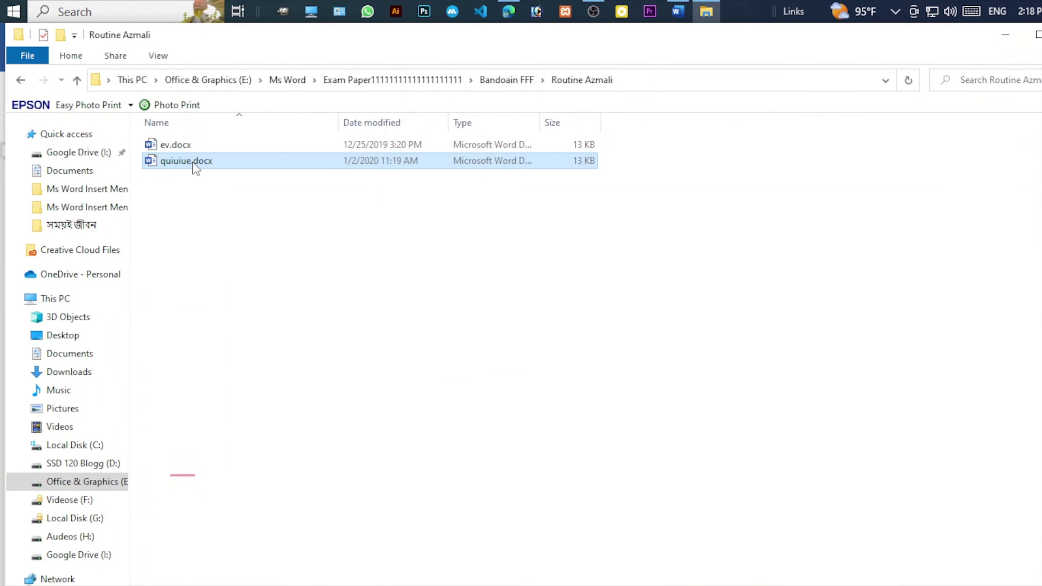
key(alt+F4)
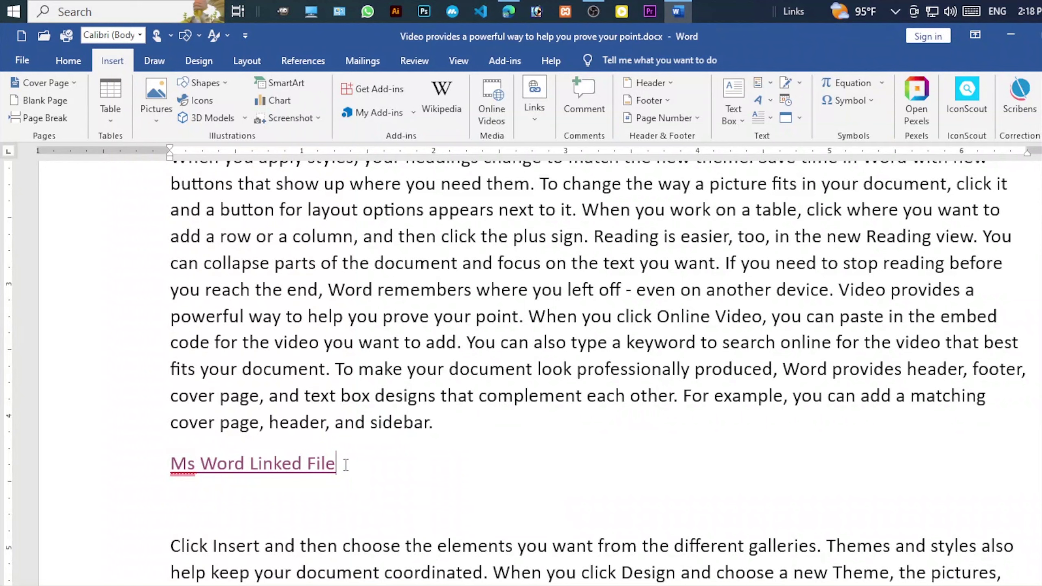
ctrl+click(296, 473)
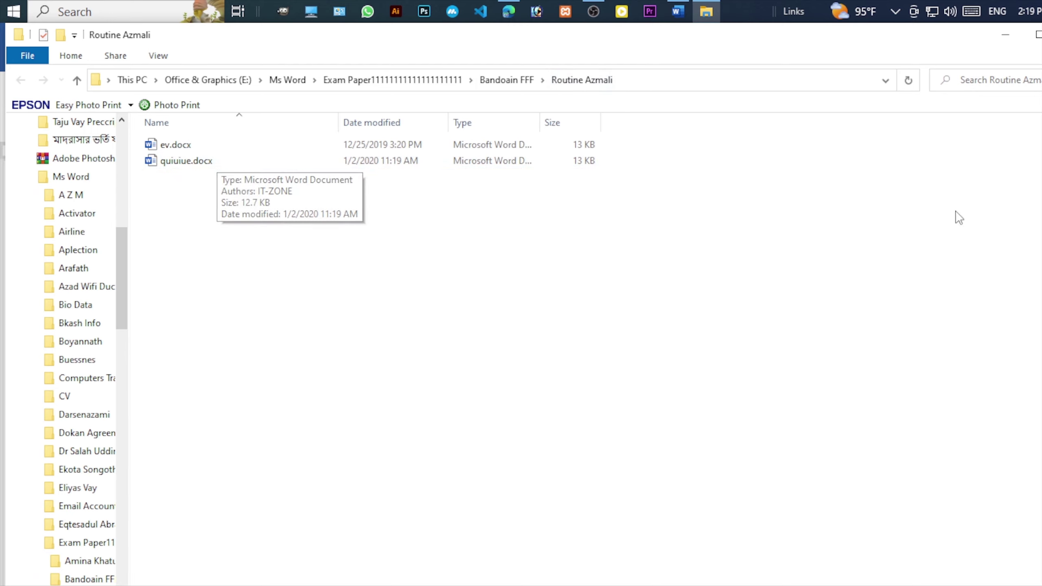
key(alt+Tab)
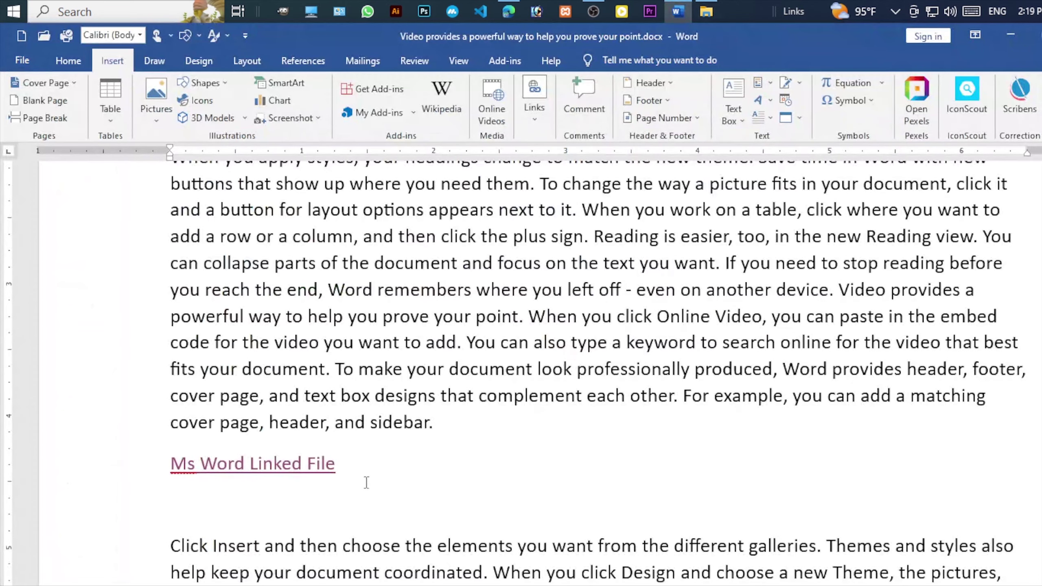
- Remove the hyperlink from the "Ms Word Linked File" text
drag(366, 483, 172, 464)
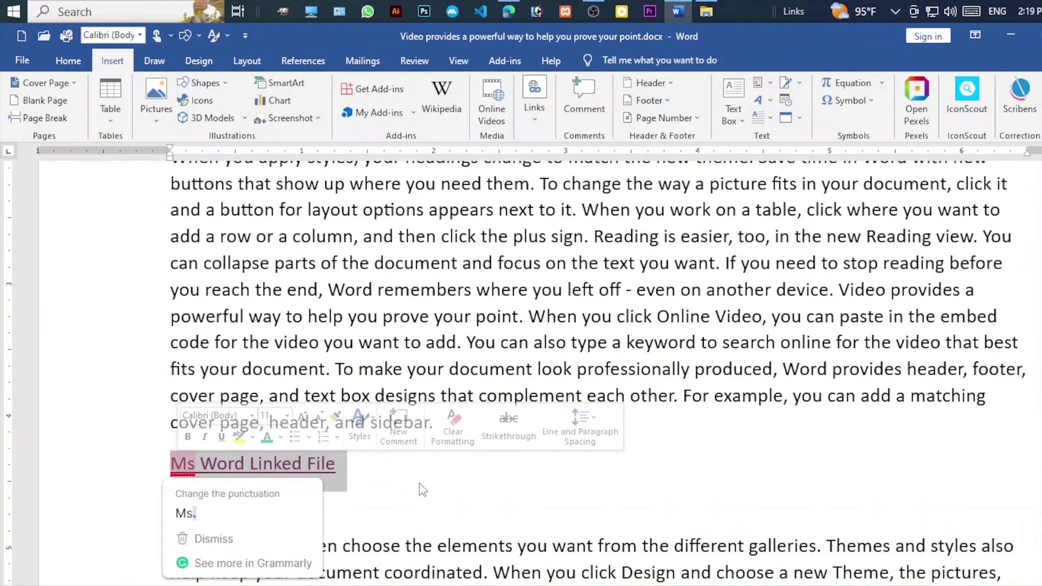
right_click(332, 470)
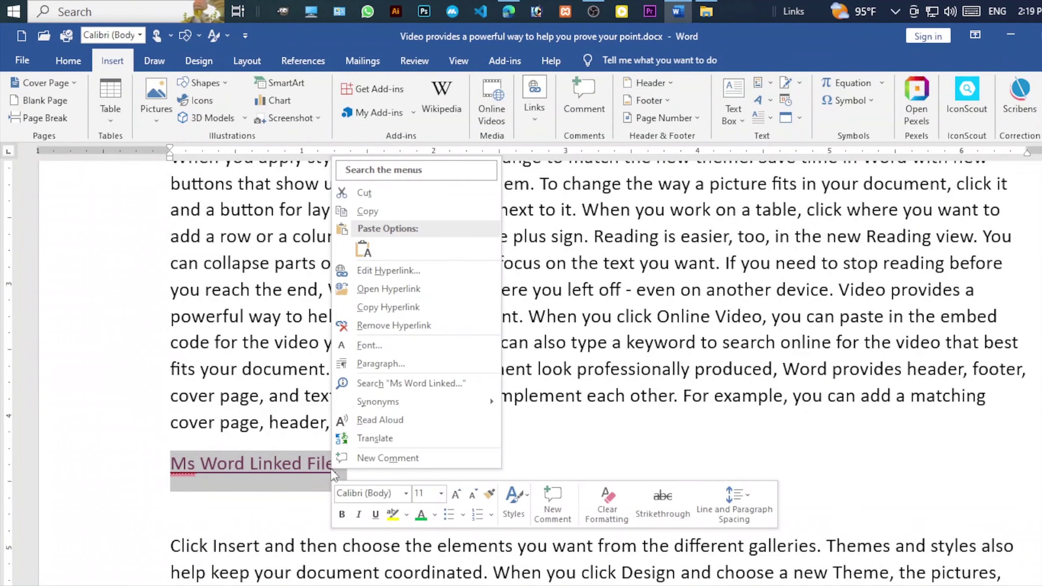
click(395, 325)
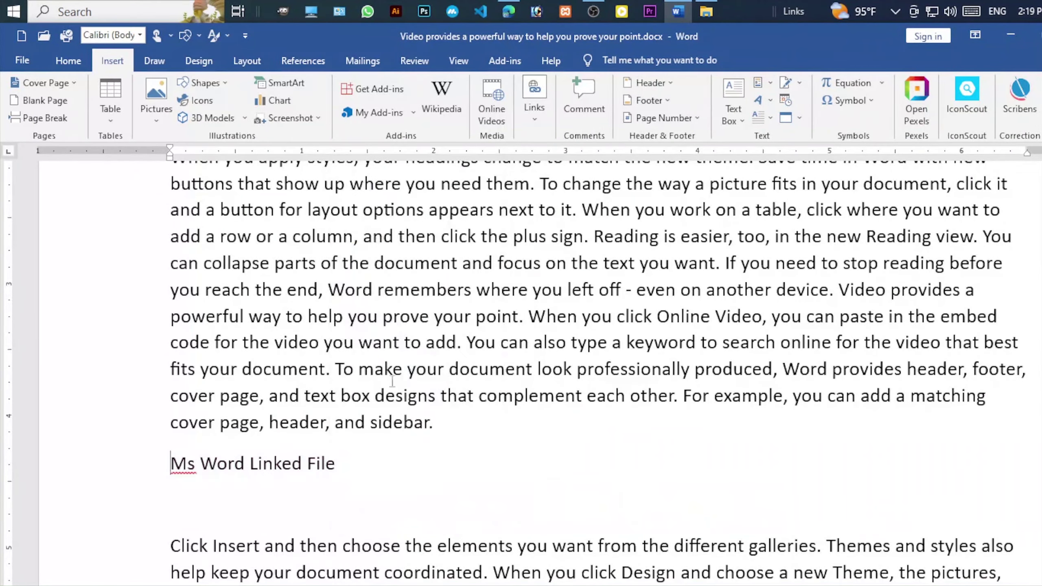
click(394, 472)
- Link the "Ms Word Linked File" line to the existing file GLv.docx in the Documents folder
click(111, 472)
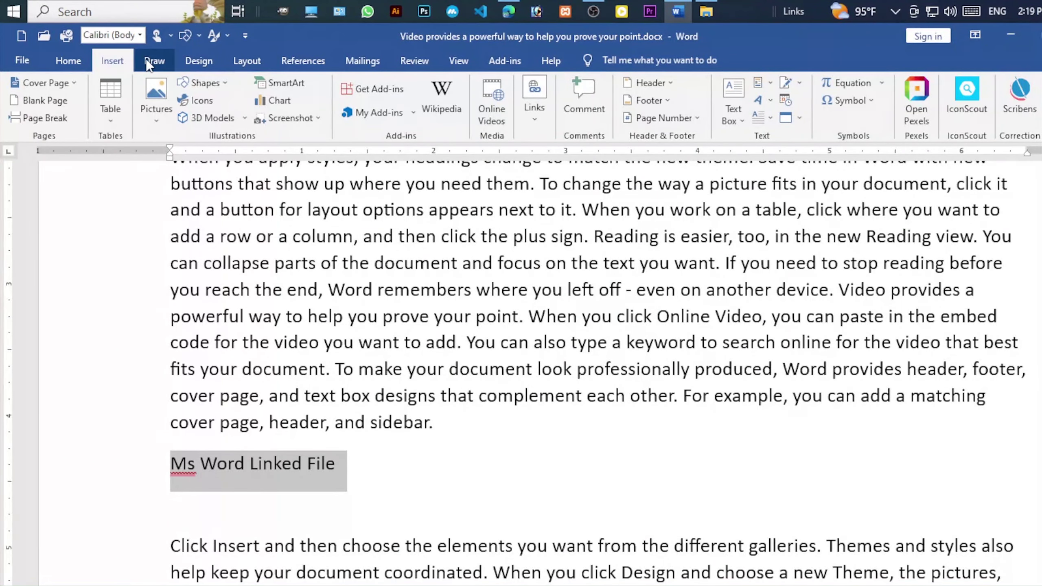
click(536, 107)
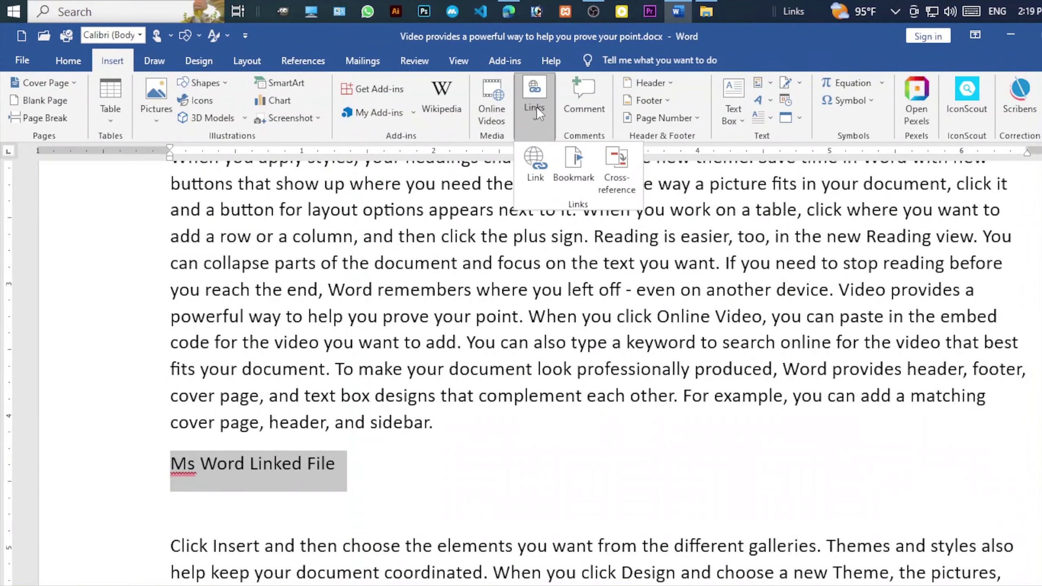
click(535, 164)
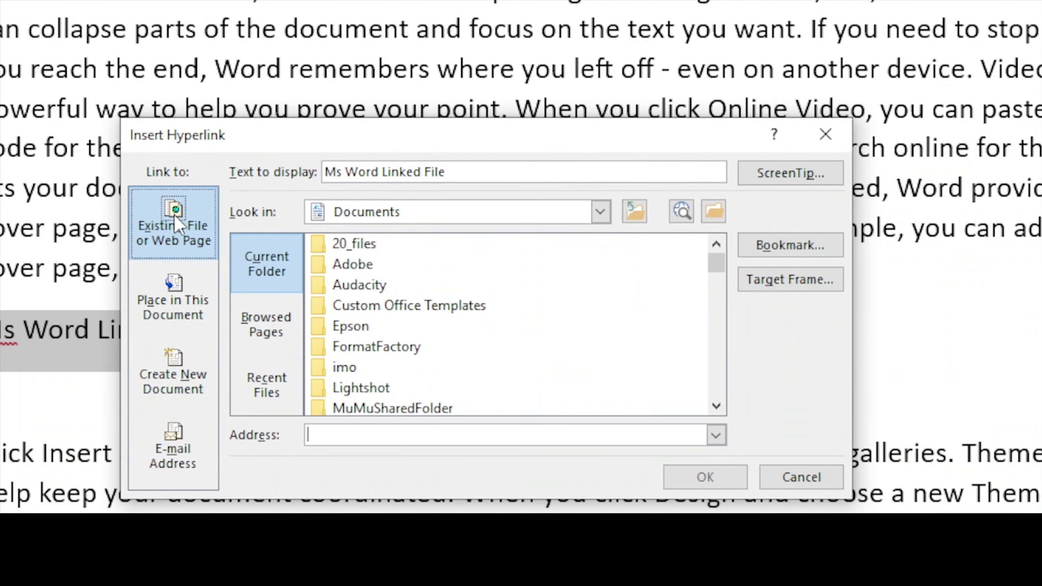
click(711, 210)
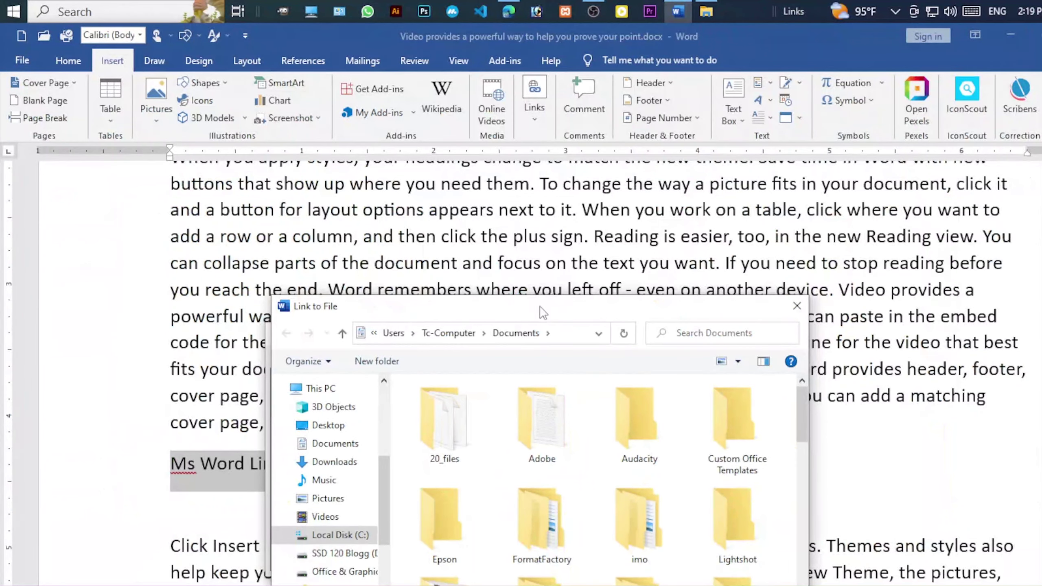
drag(550, 312, 525, 324)
scroll(516, 575, down, 10)
click(516, 579)
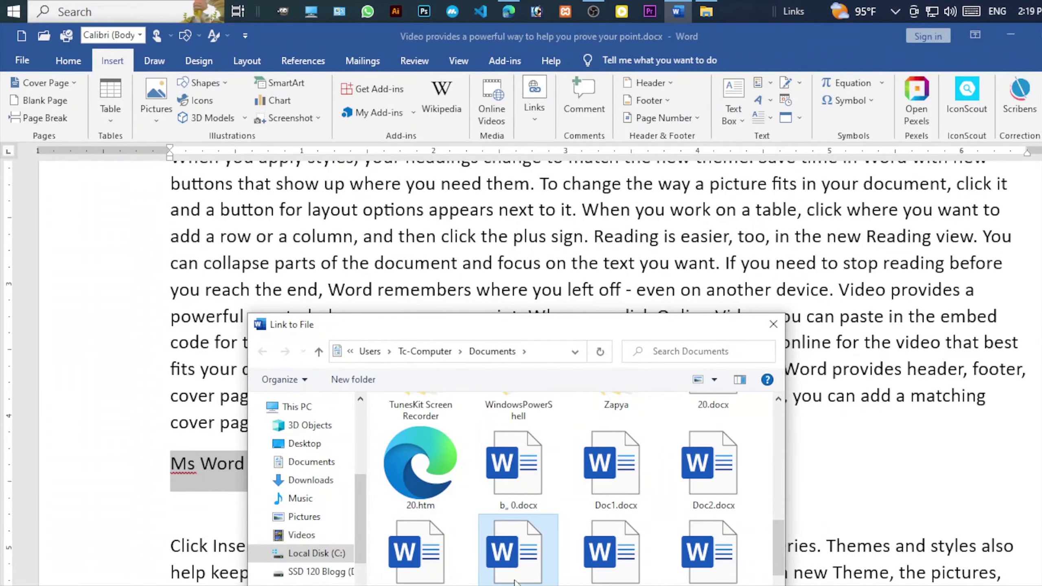
double_click(515, 578)
click(656, 566)
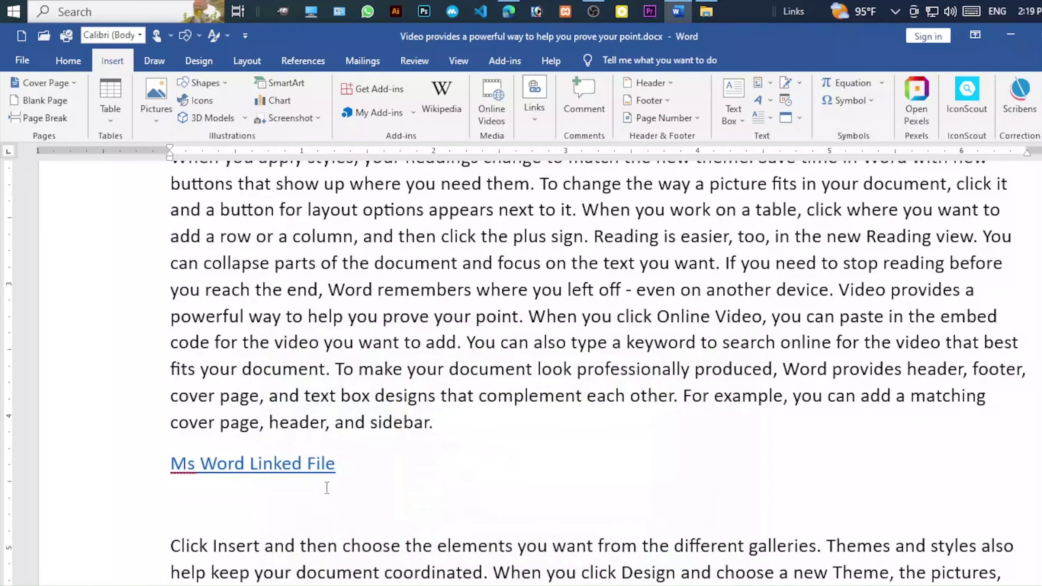
- Follow the "Ms Word Linked File" link to GLv.docx and delete the phone number line from that file
ctrl+click(313, 468)
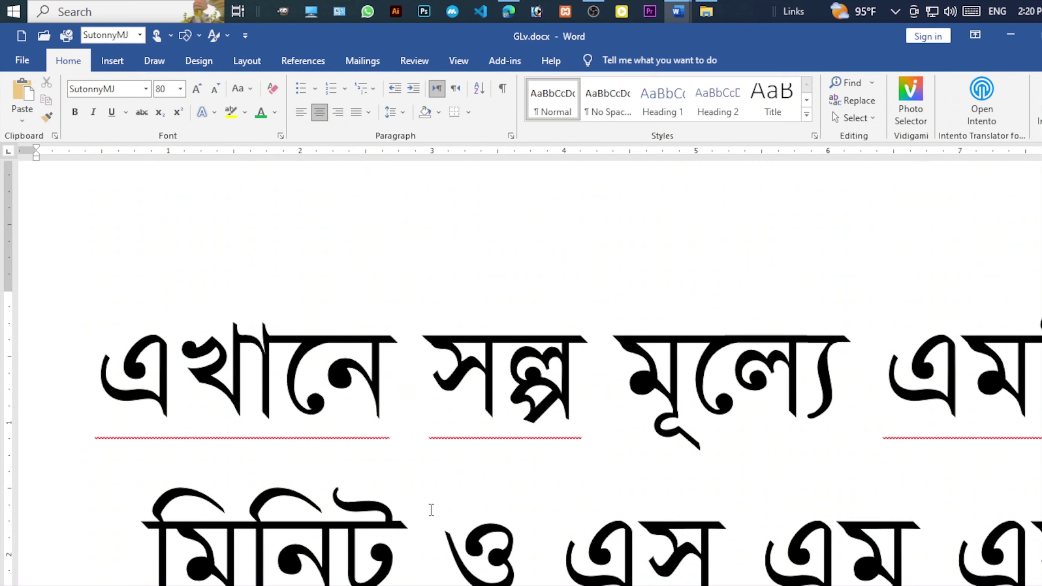
ctrl+scroll(764, 564, down, 5)
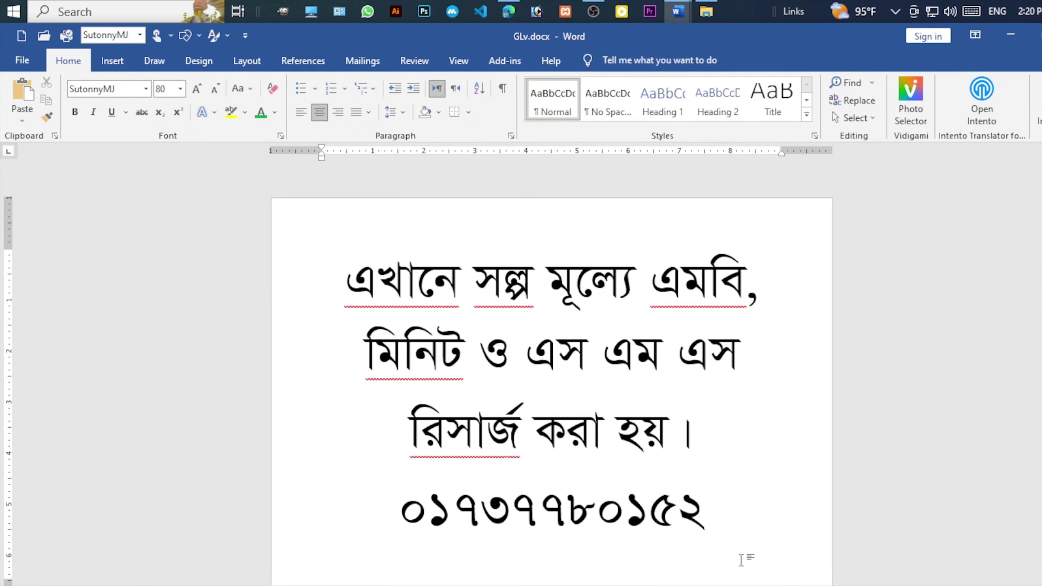
drag(733, 516, 395, 527)
key(BackSpace)
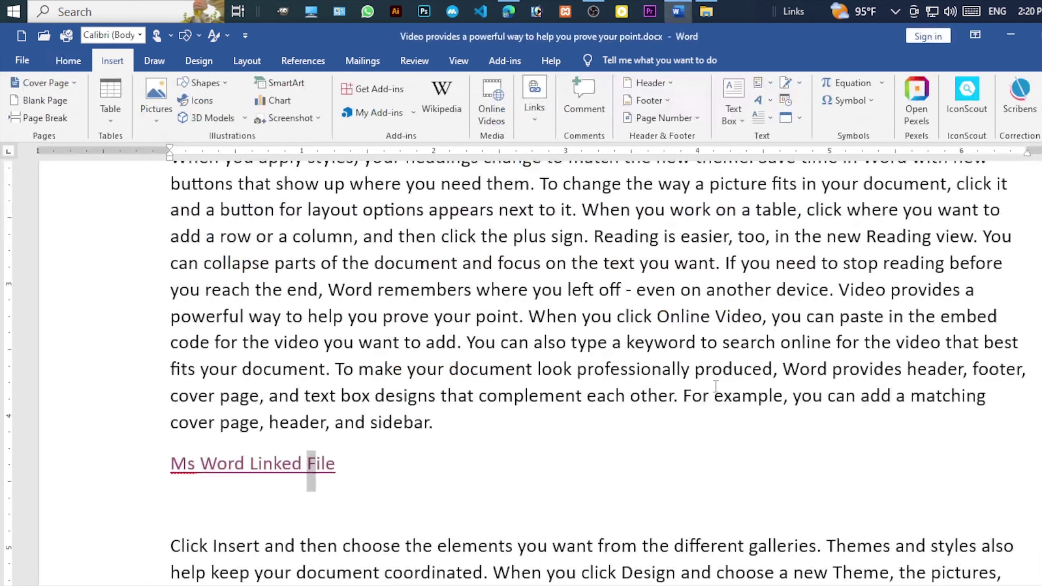
- Follow the "Ms Word Linked File" link again to check the edited GLv.docx, and return to the main document
click(343, 468)
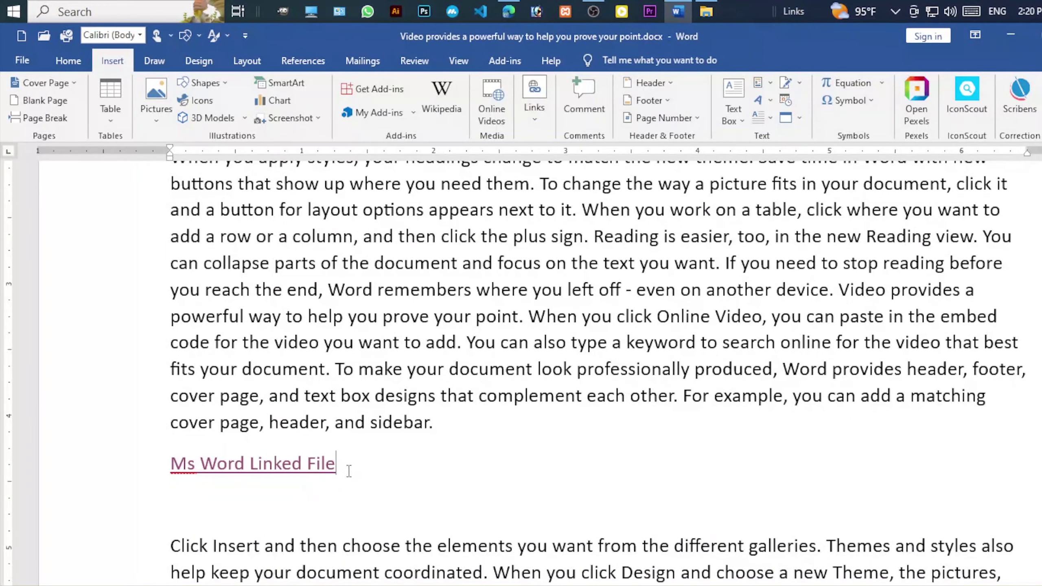
ctrl+click(267, 468)
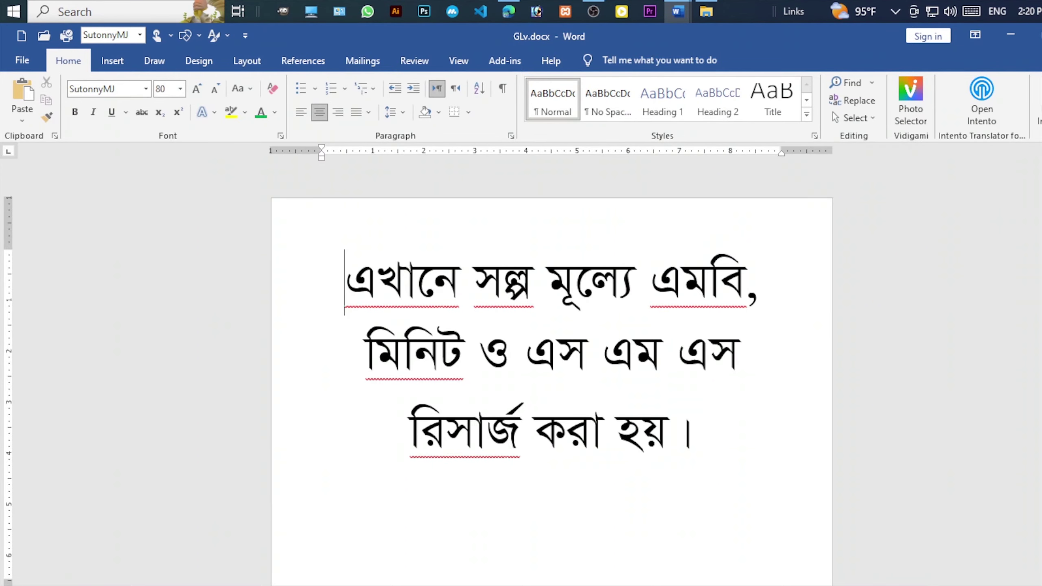
key(alt+Tab)
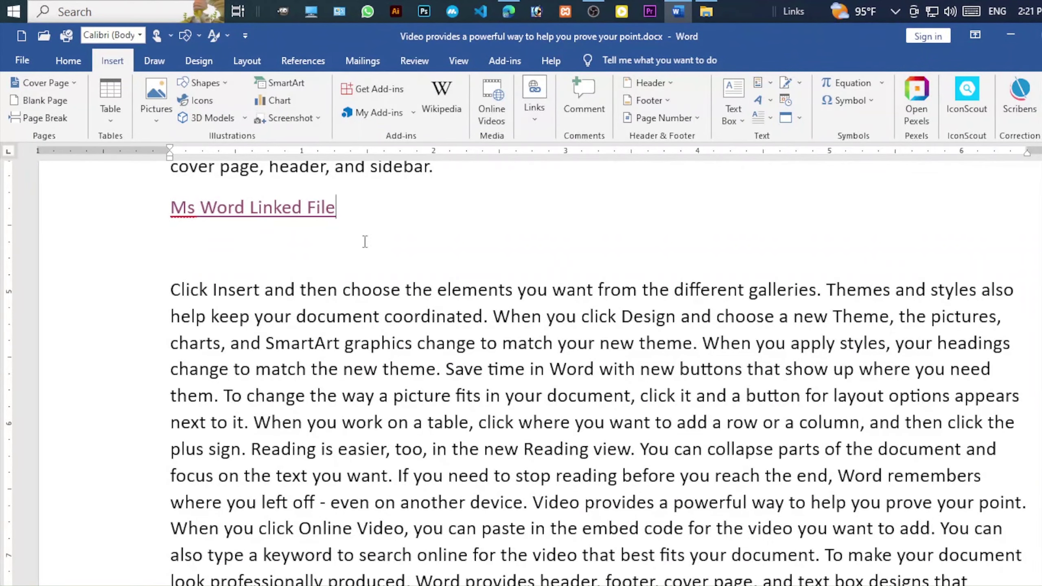
- Try to insert a hyperlink after "Ms Word Linked File" to the heading "online for the video that" in this document
click(536, 111)
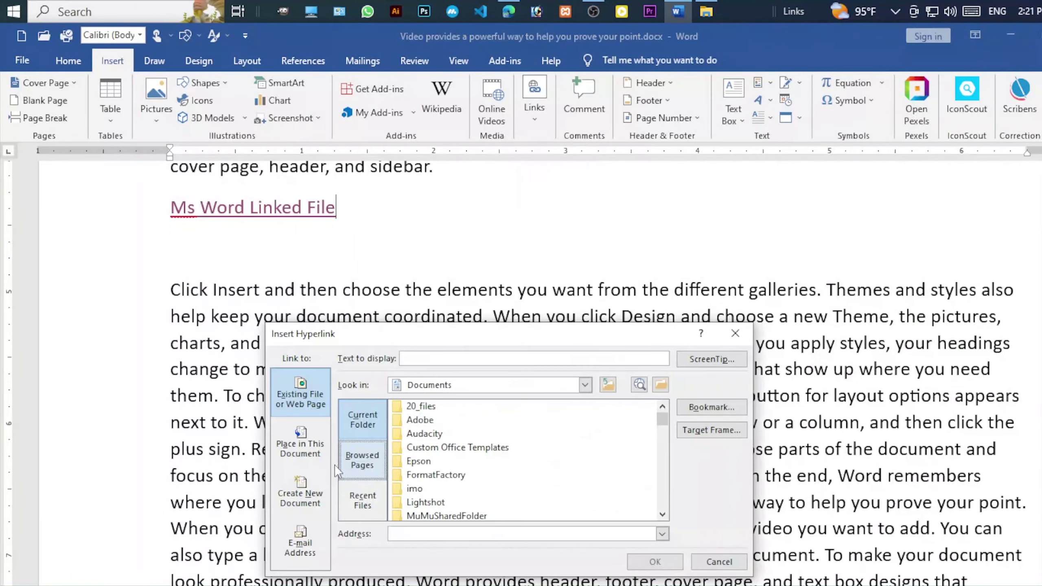
click(306, 446)
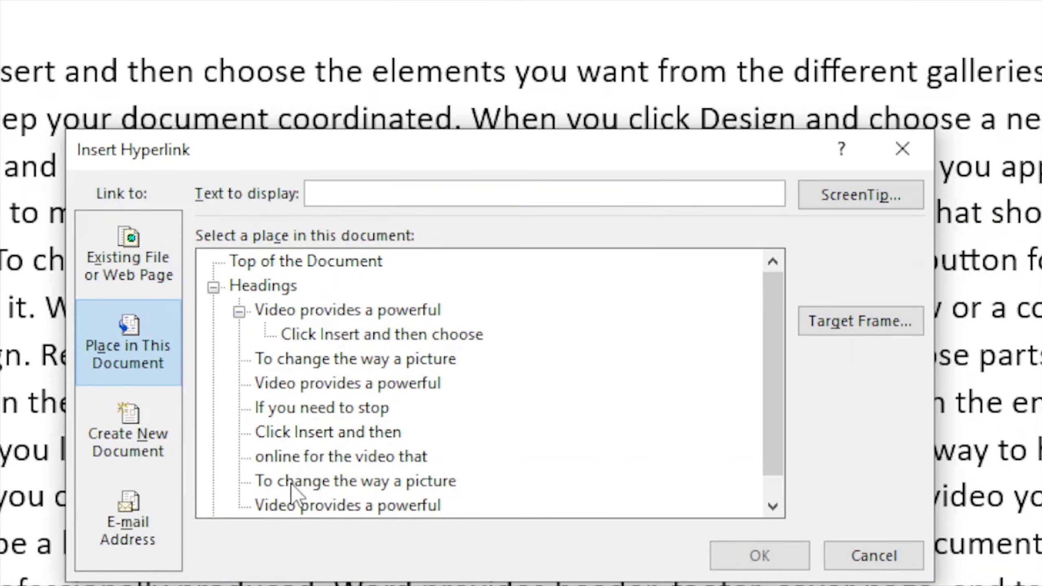
click(261, 287)
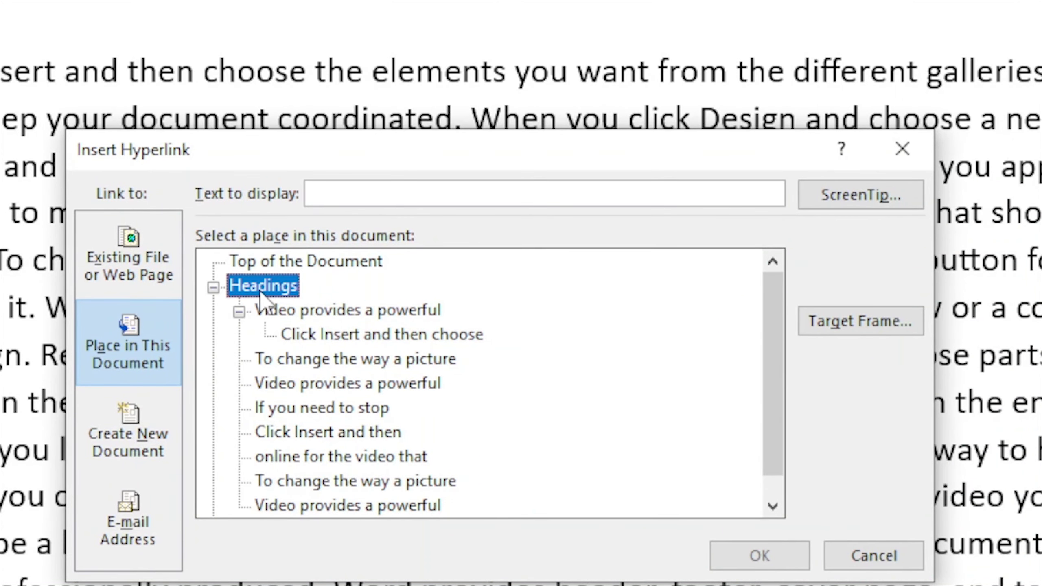
click(316, 456)
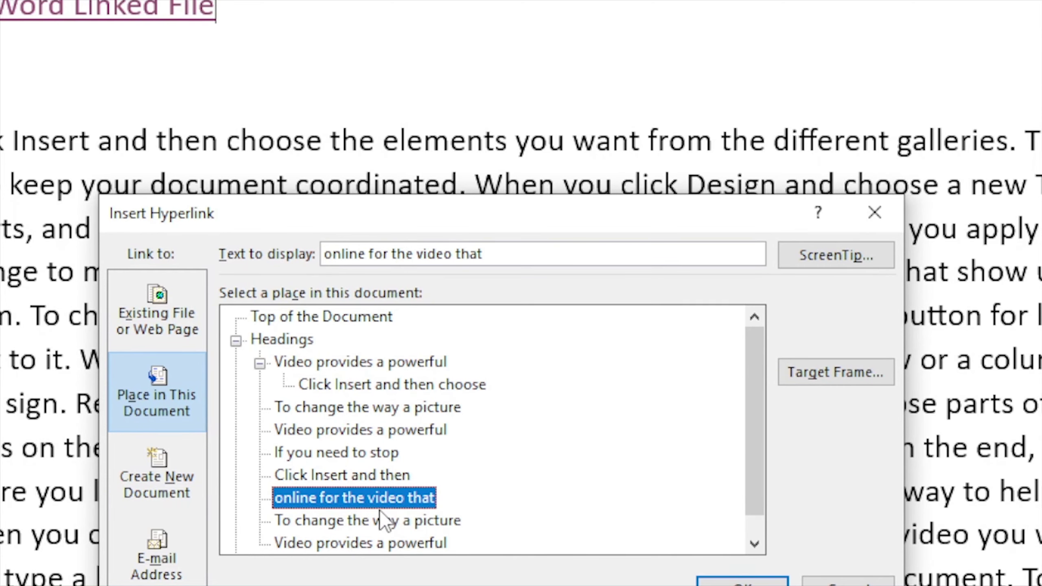
click(743, 582)
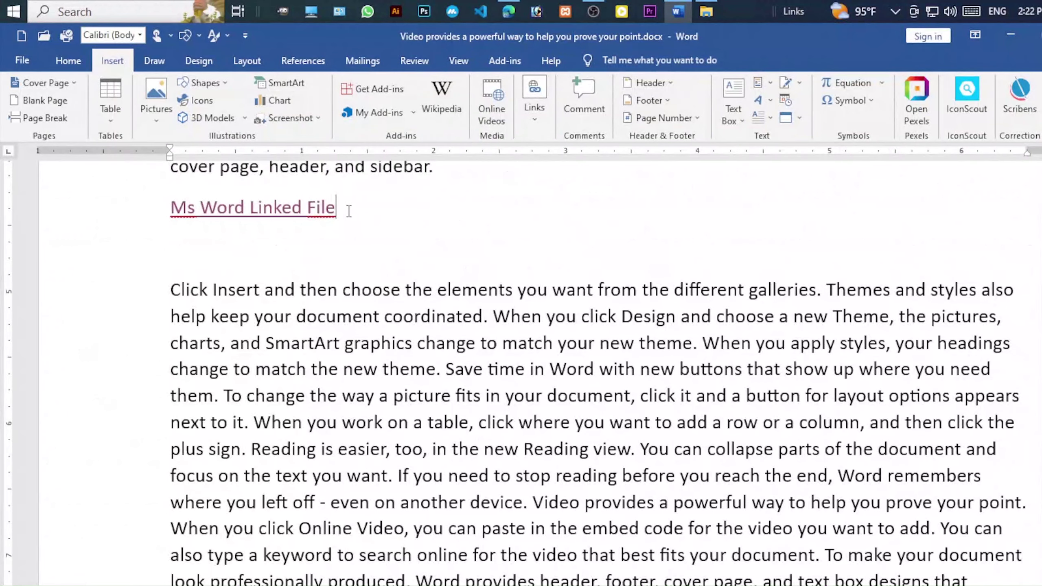
- Insert a hyperlink to the heading "online for the video that" on a new line below "Ms Word Linked File" and follow it
key(Return)
key(ctrl+k)
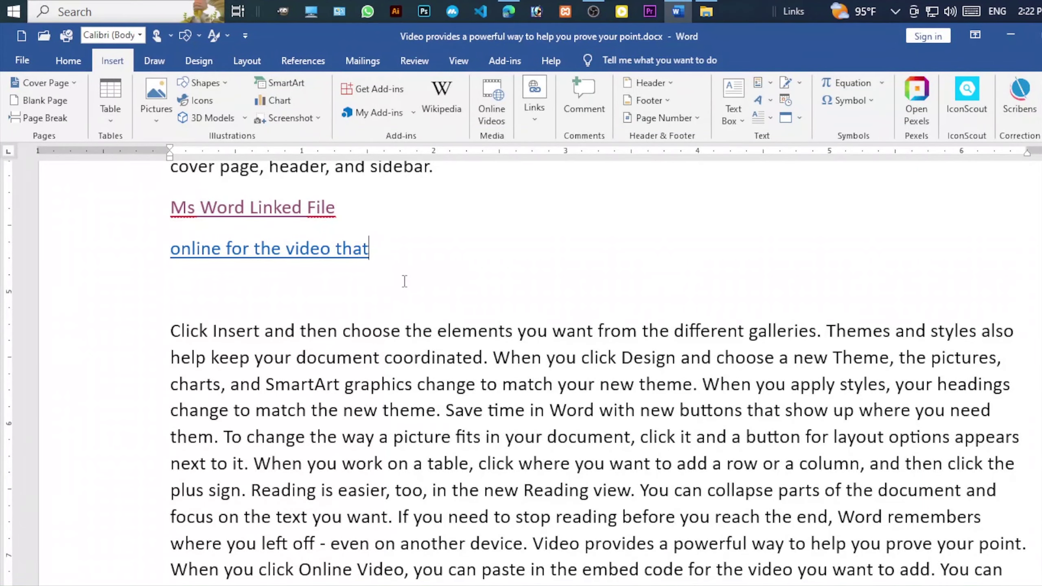
ctrl+click(349, 252)
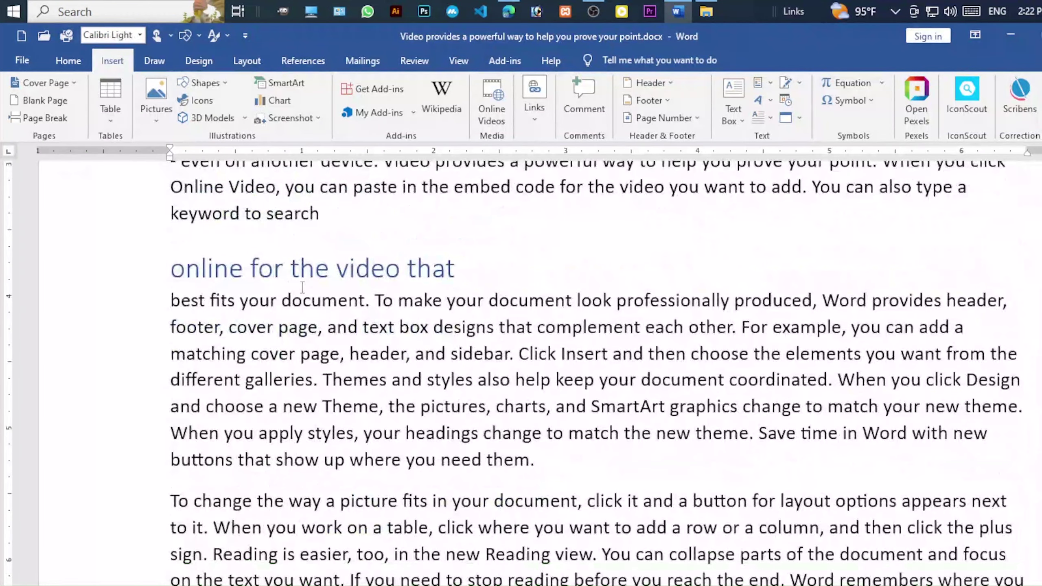
- Check the headings and bookmarks offered as hyperlink targets in this document, without creating a link
click(466, 269)
drag(467, 269, 171, 269)
double_click(310, 269)
key(ctrl+k)
scroll(447, 489, down, 1)
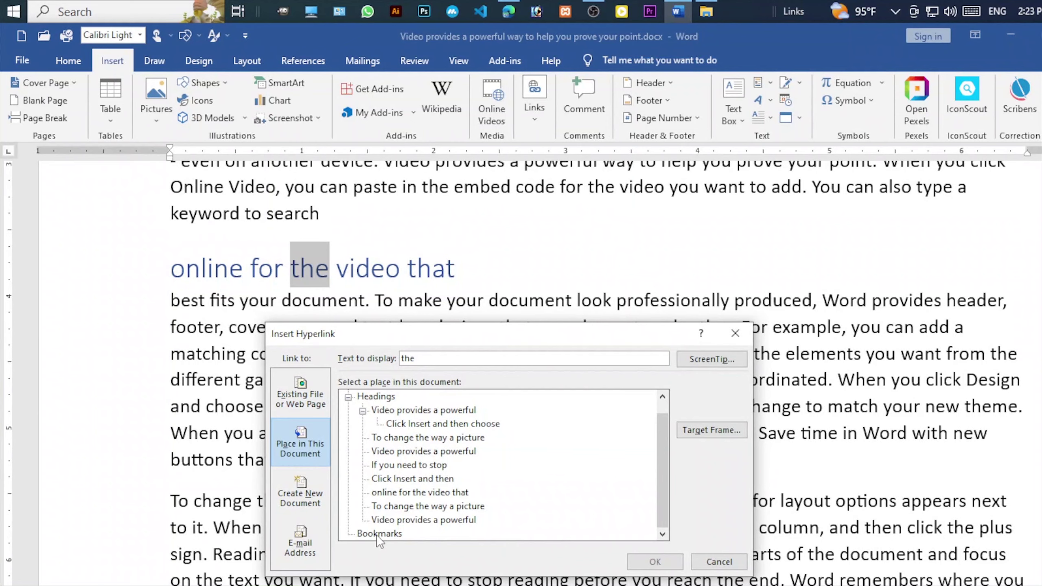
click(735, 333)
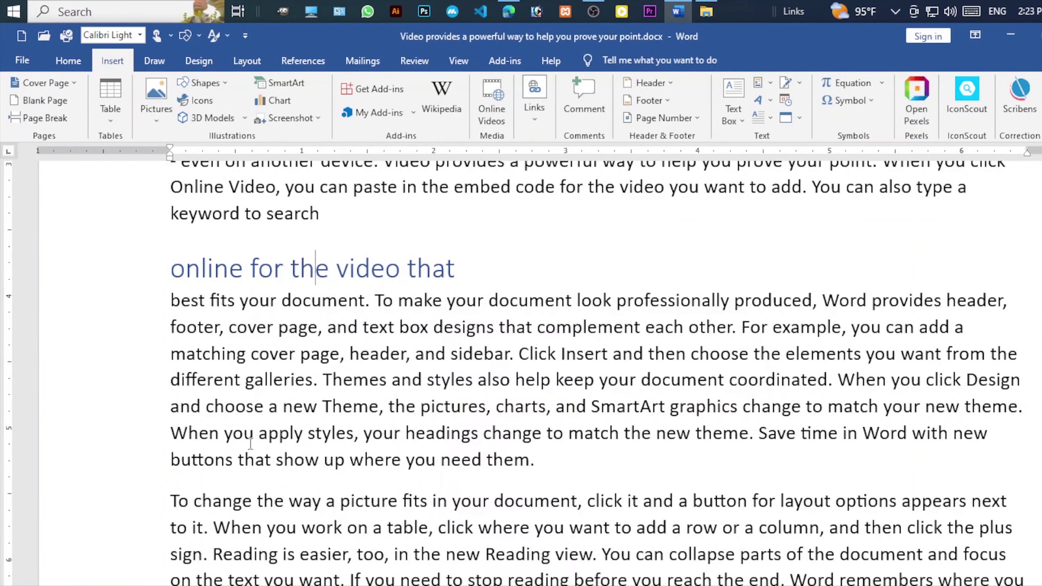
- Add a bookmark named To_Change in the paragraph that begins "To change the way a picture fits"
scroll(250, 443, down, 1)
scroll(251, 443, down, 1)
drag(257, 308, 171, 308)
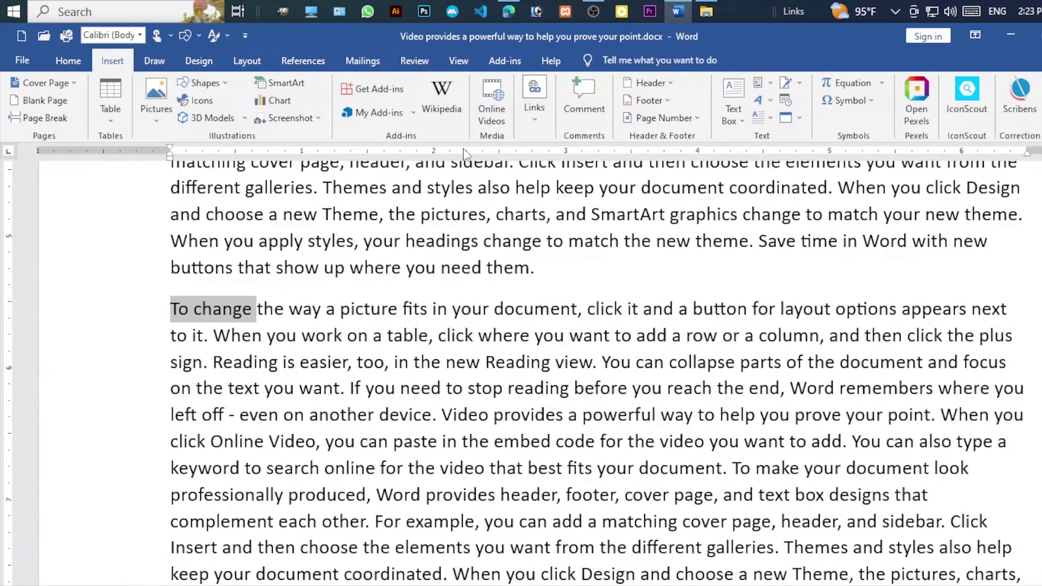
click(540, 95)
click(573, 172)
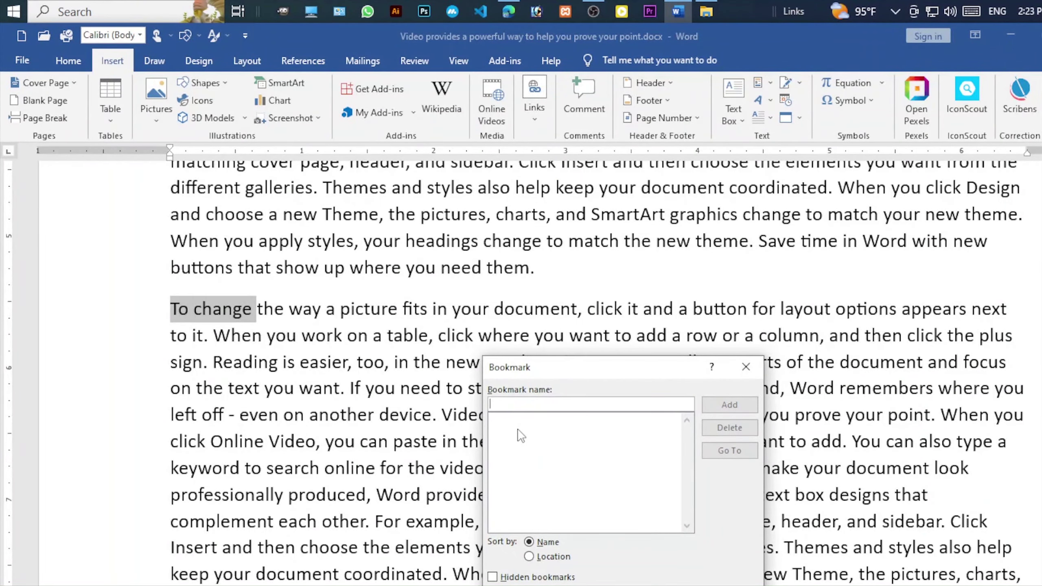
text(To C)
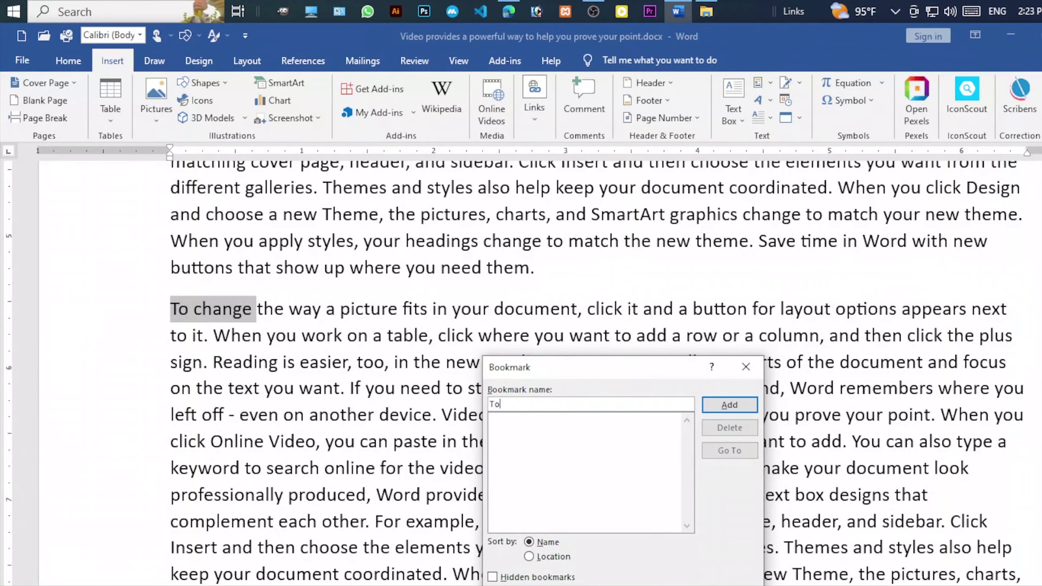
text(hange)
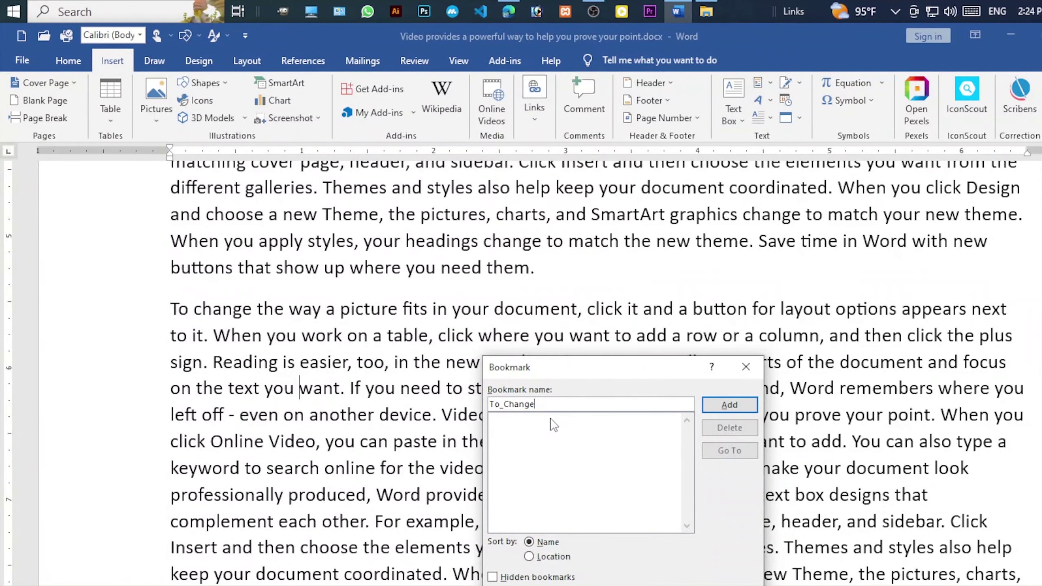
click(730, 405)
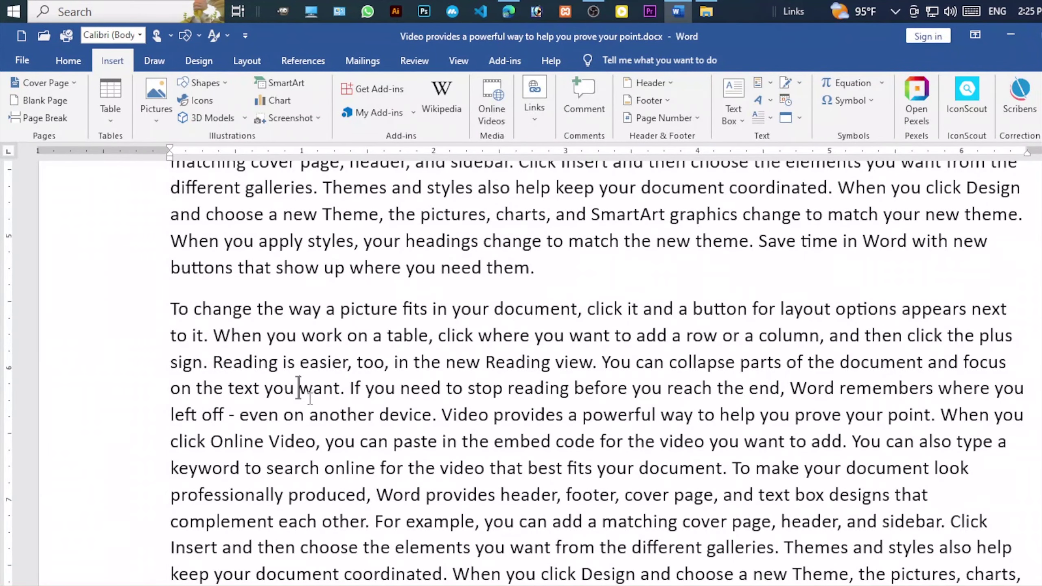
- Delete the To_Change bookmark and bookmark the words "To change the" as Book_Mark01
drag(285, 308, 160, 309)
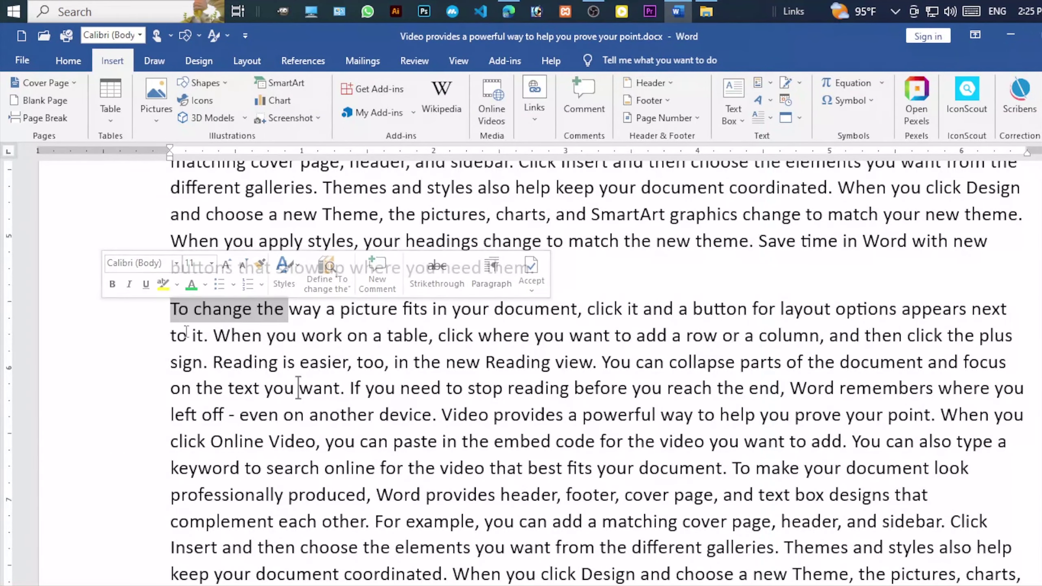
click(541, 118)
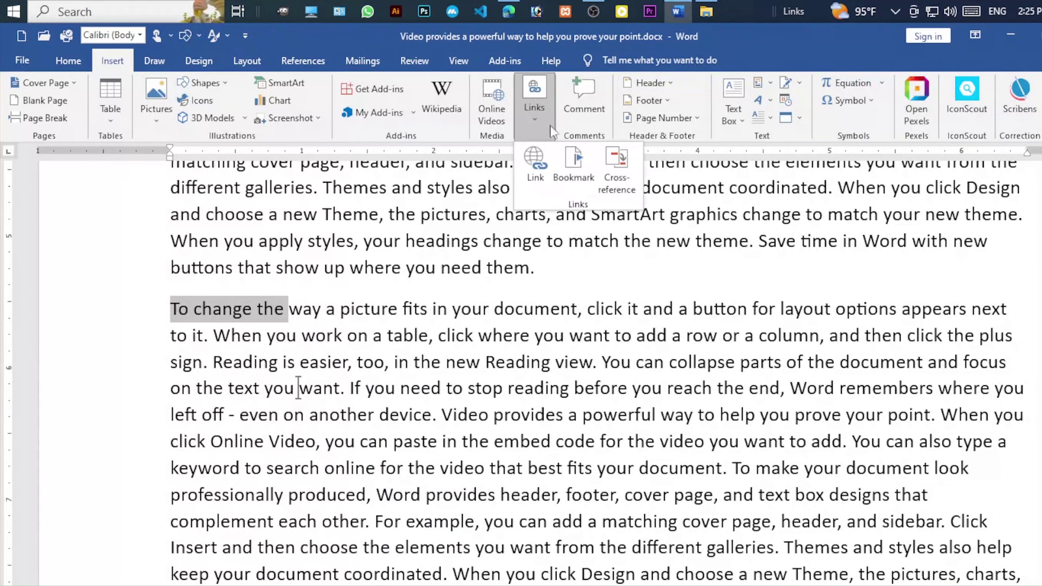
click(573, 183)
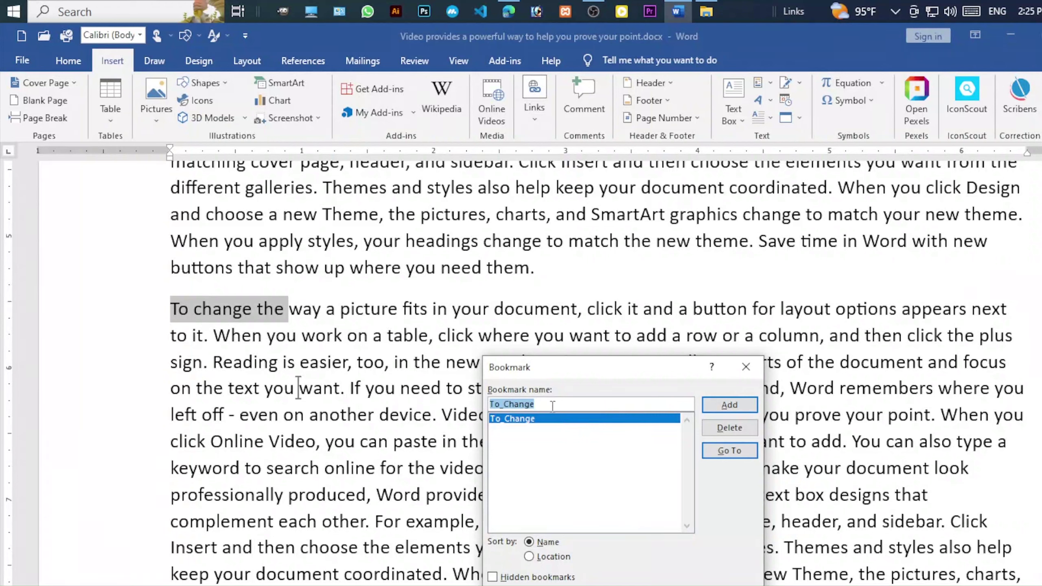
click(725, 429)
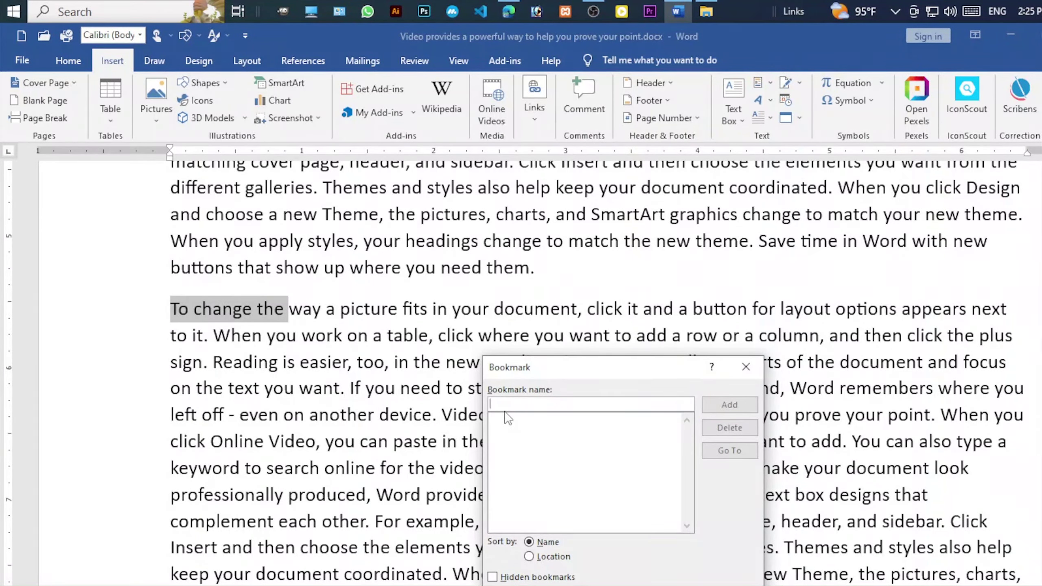
text(Book_Mark)
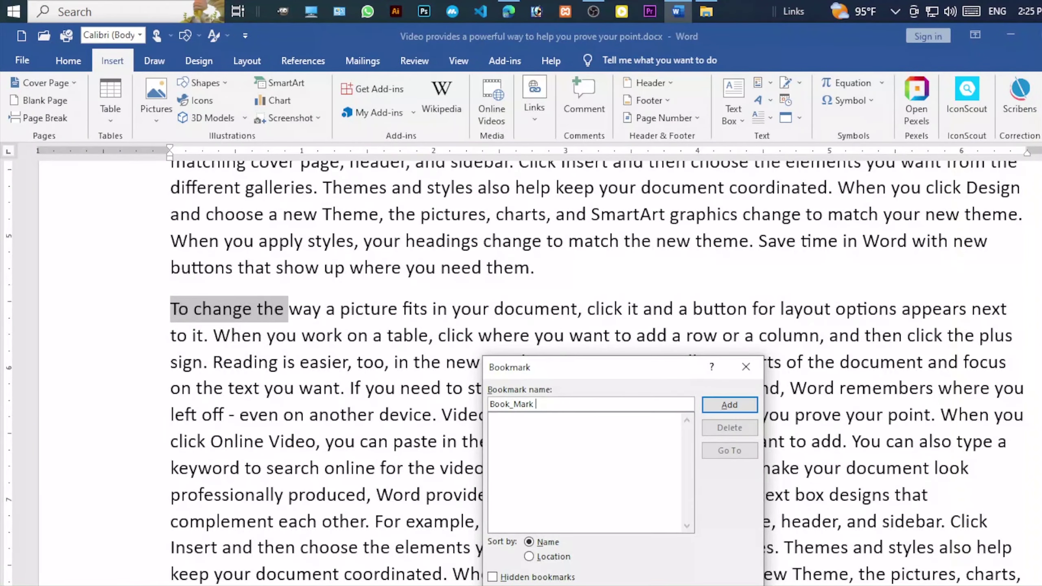
key(Return)
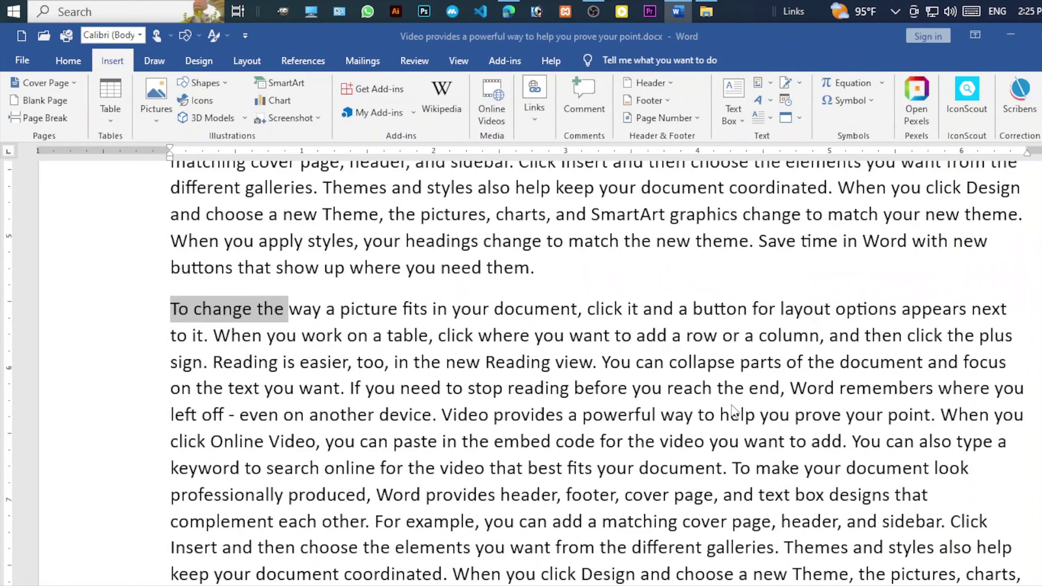
- Try linking the bookmarked words "To change the" to Book_Mark01, follow the link, and undo it
click(533, 97)
click(549, 172)
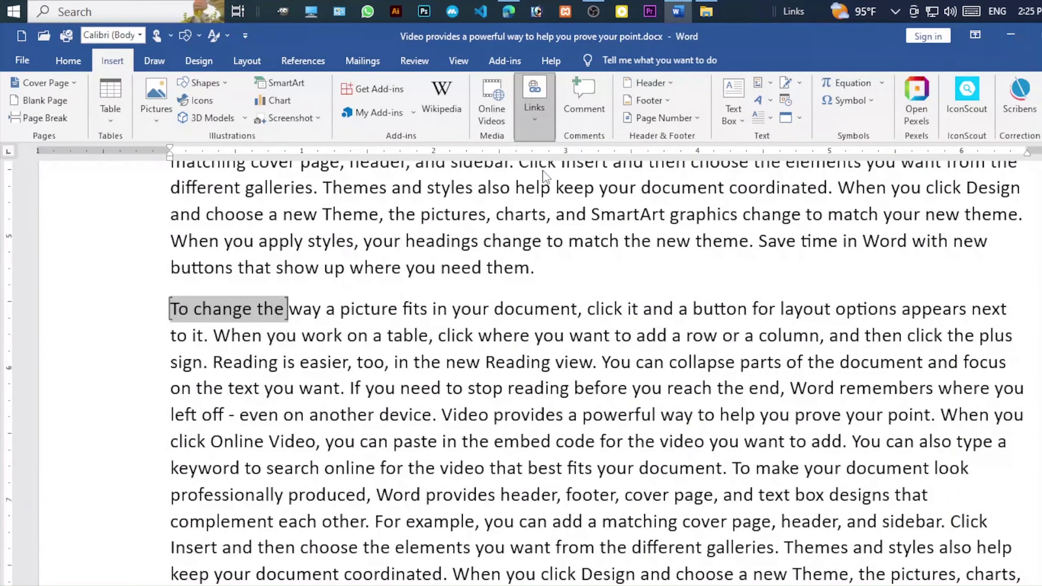
click(308, 451)
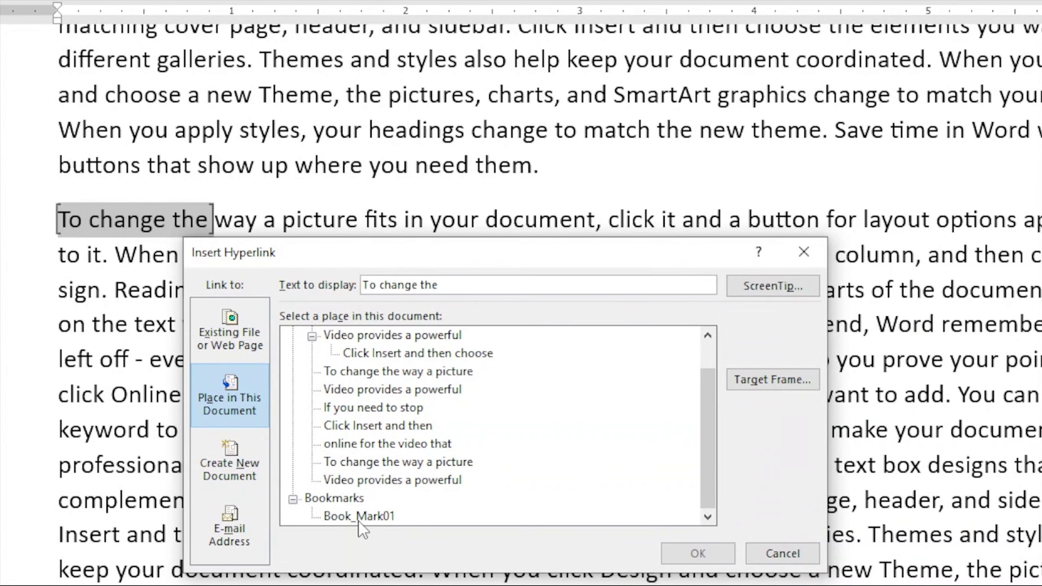
click(371, 517)
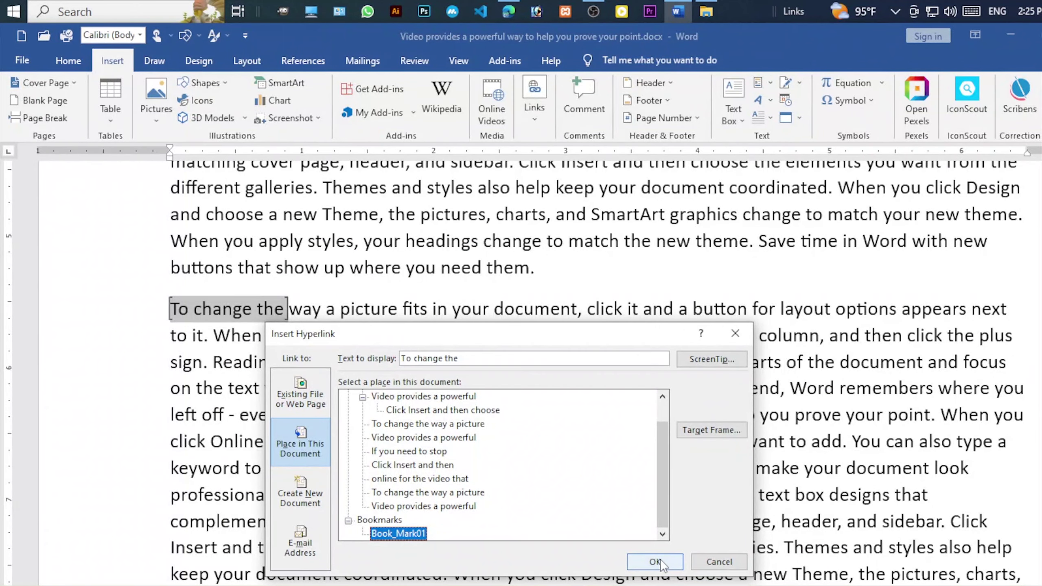
click(661, 559)
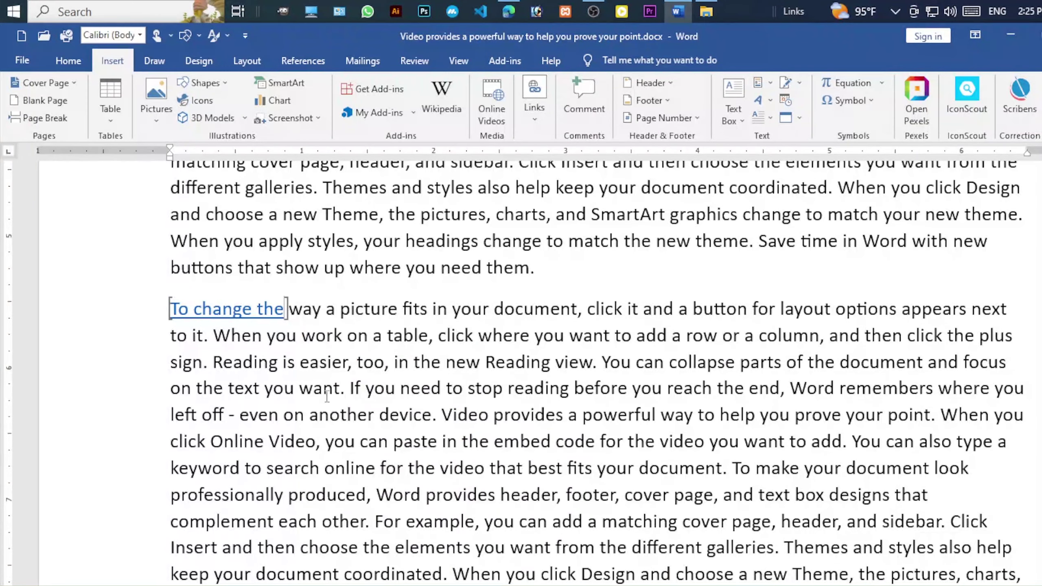
ctrl+click(254, 307)
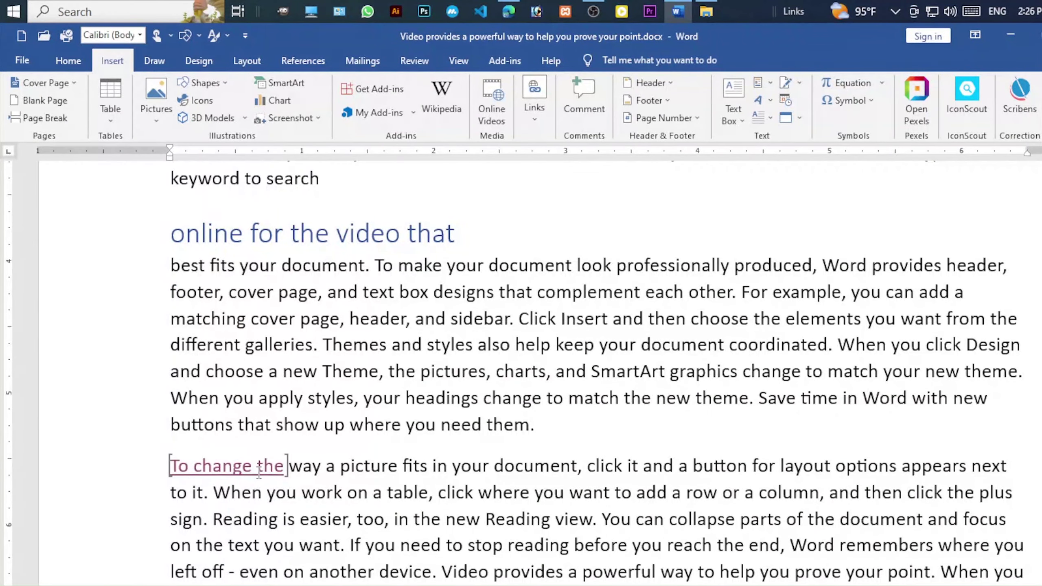
key(ctrl+z)
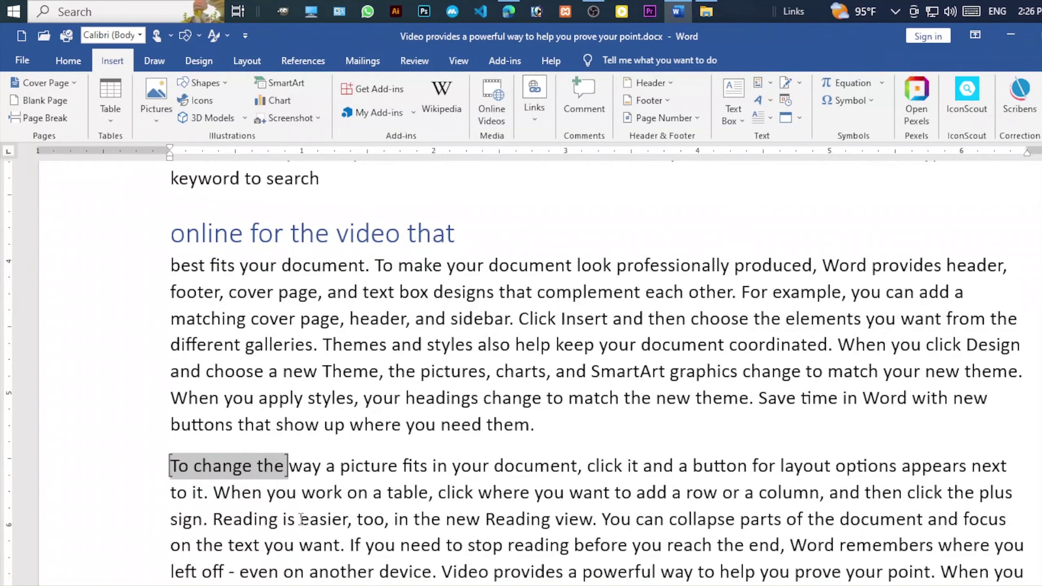
- Add an empty Normal-style line above the "Video provides a powerful" heading at the start of the document
click(312, 468)
scroll(320, 477, up, 4)
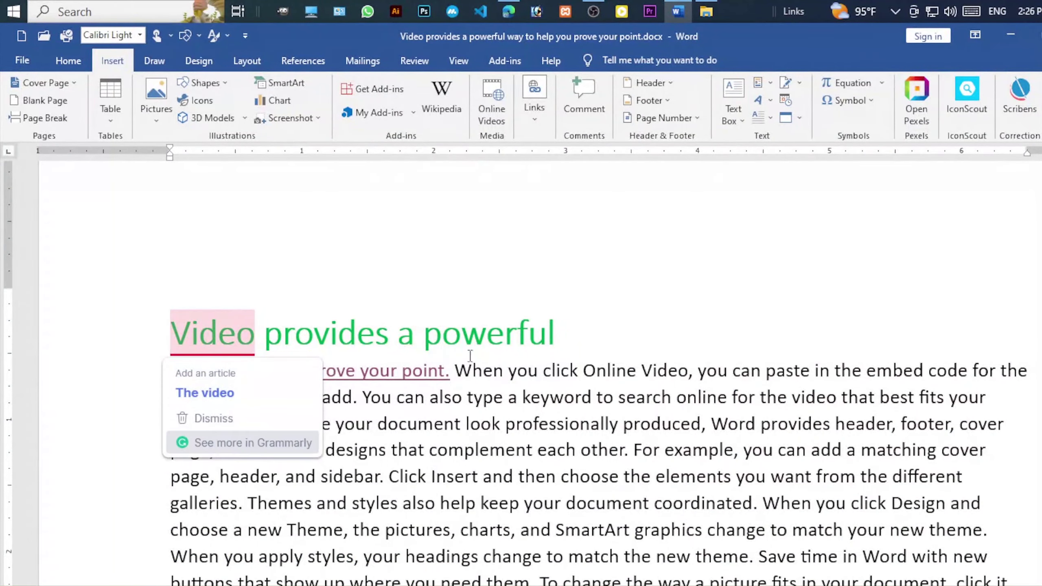
click(191, 296)
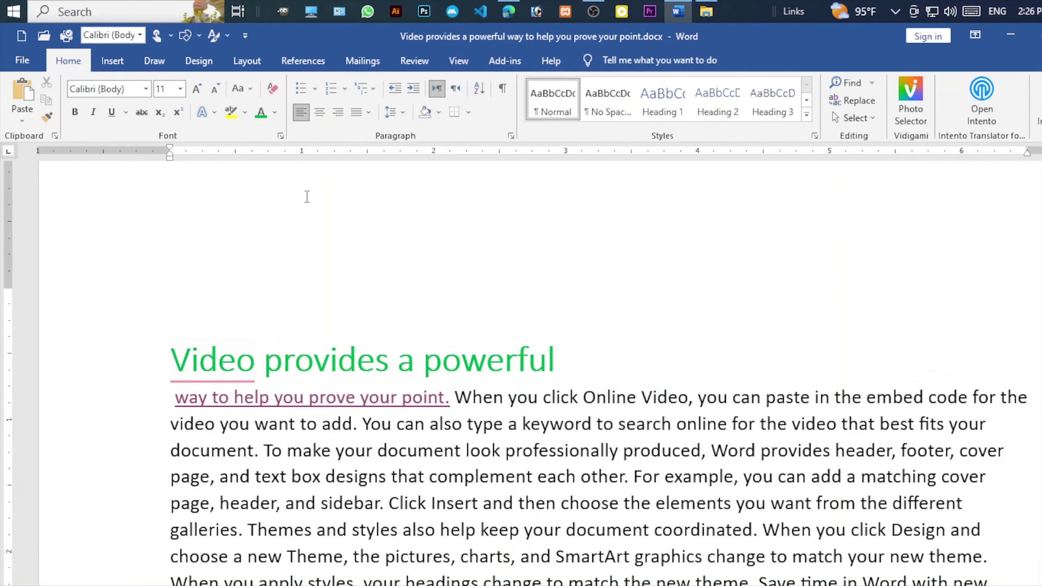
- Insert a hyperlink to the bookmark Book_Mark01 on the empty first line, with "To Change" as its display text
click(112, 65)
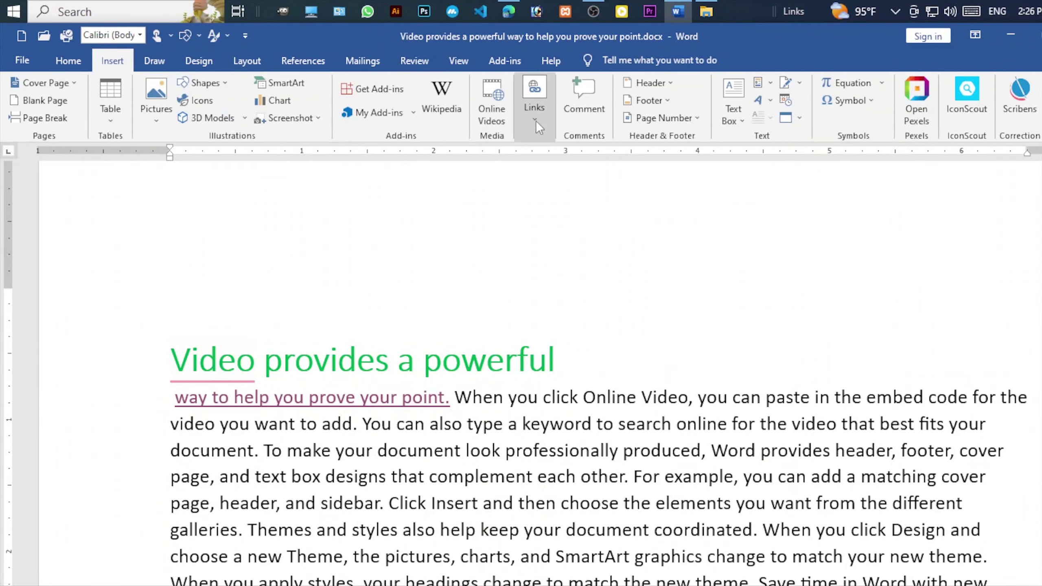
click(536, 97)
click(535, 177)
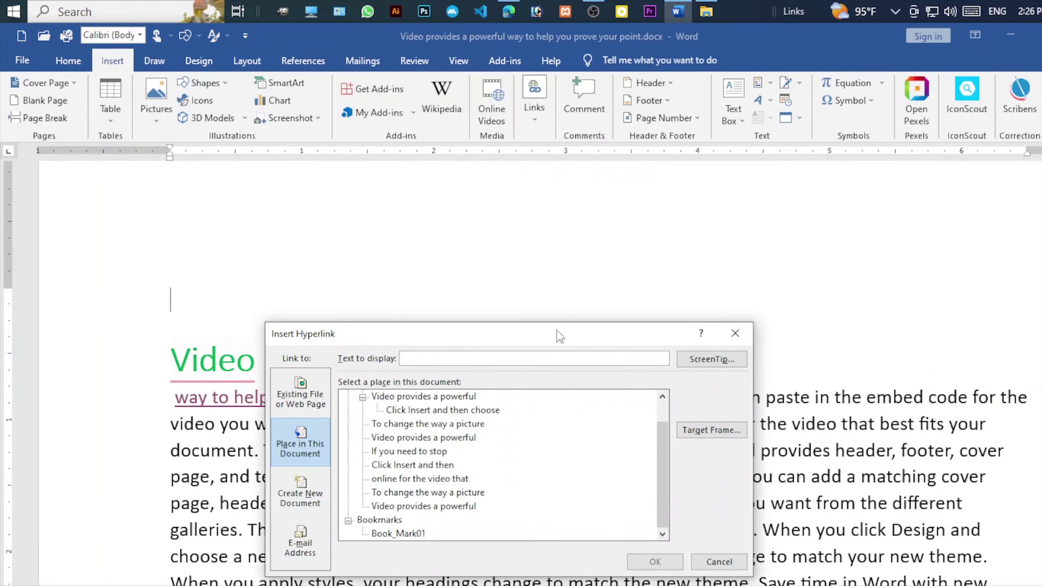
click(406, 531)
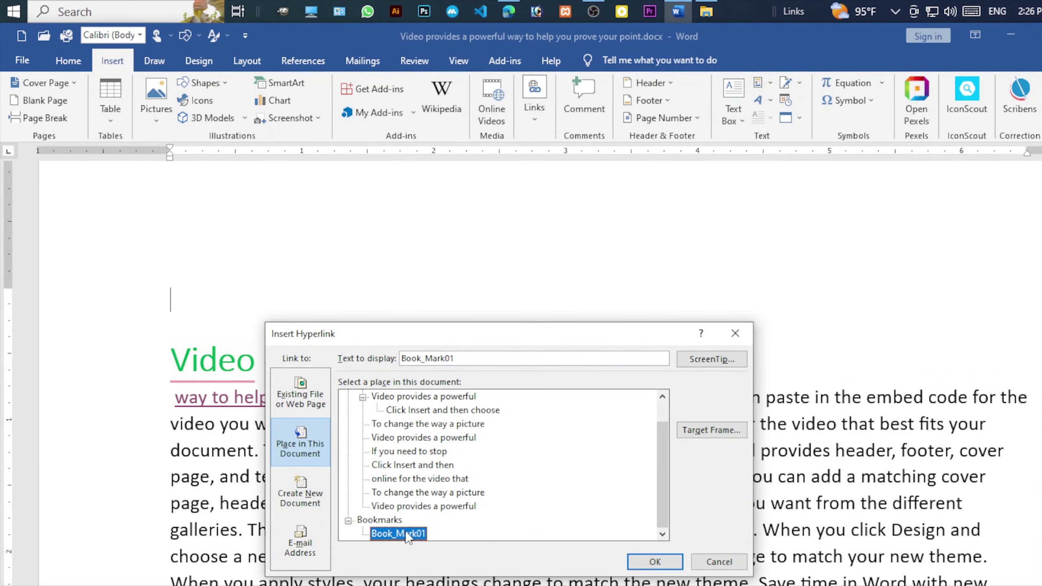
click(458, 358)
drag(458, 358, 374, 352)
text(T)
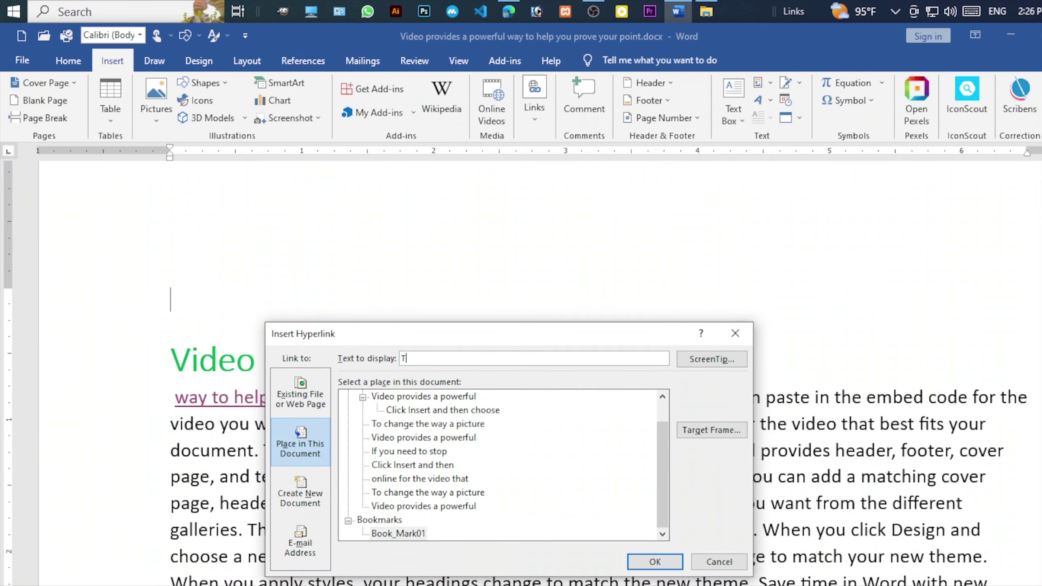
text(o Change)
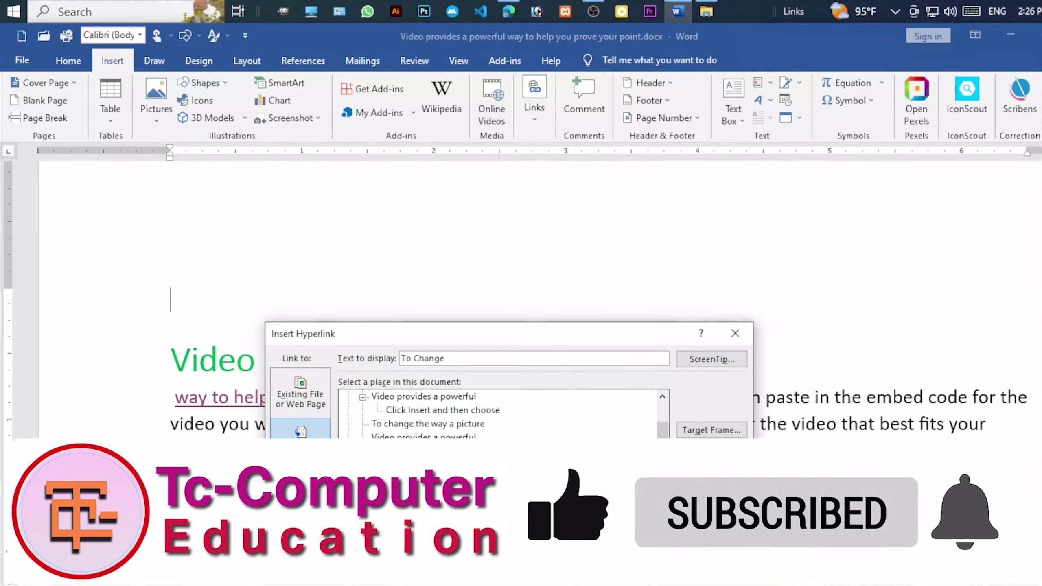
key(Return)
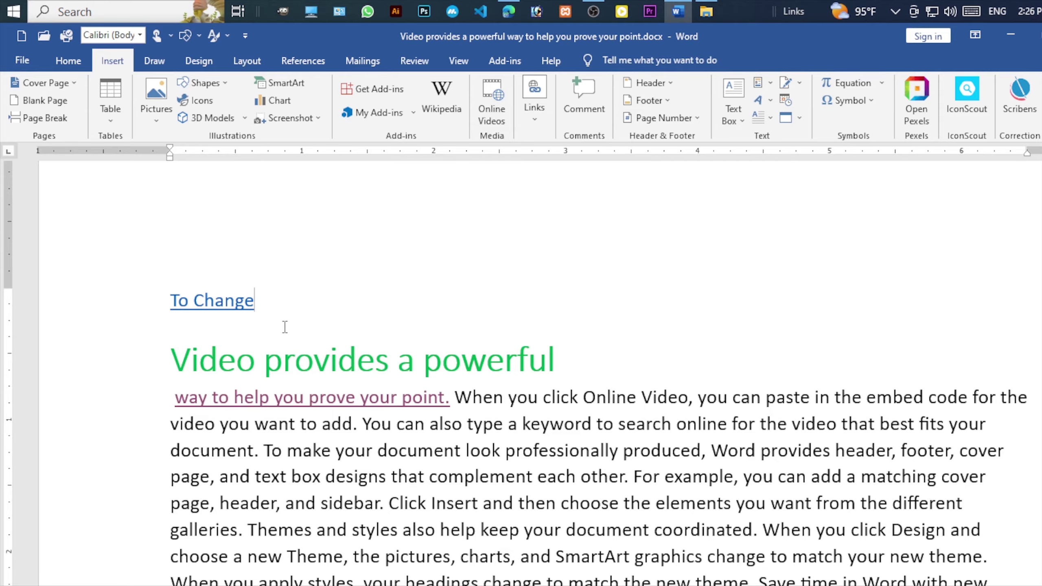
- Follow the "To Change" link to check that it leads to the bookmarked text
ctrl+click(242, 305)
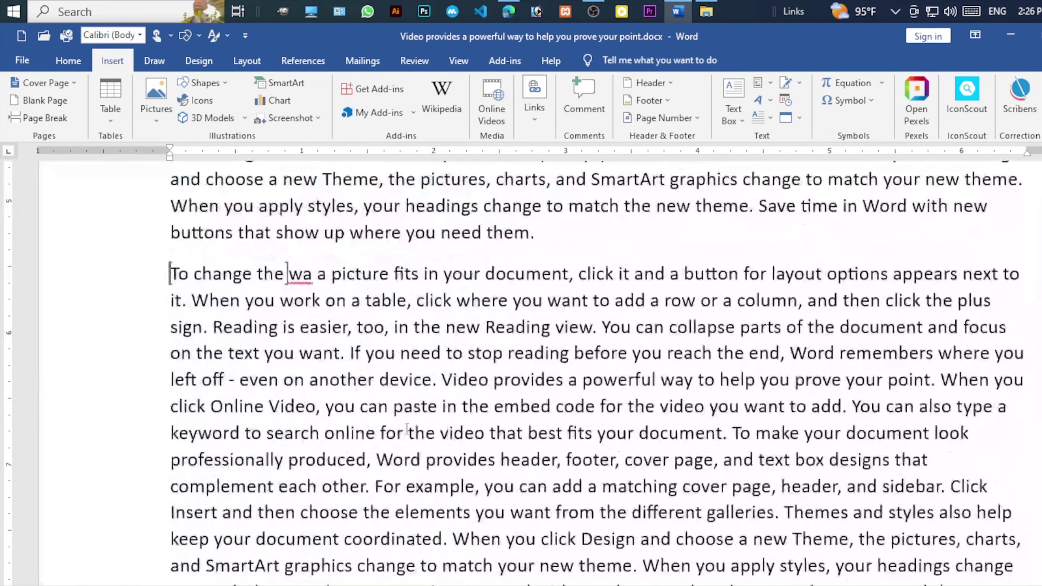
right_click(295, 279)
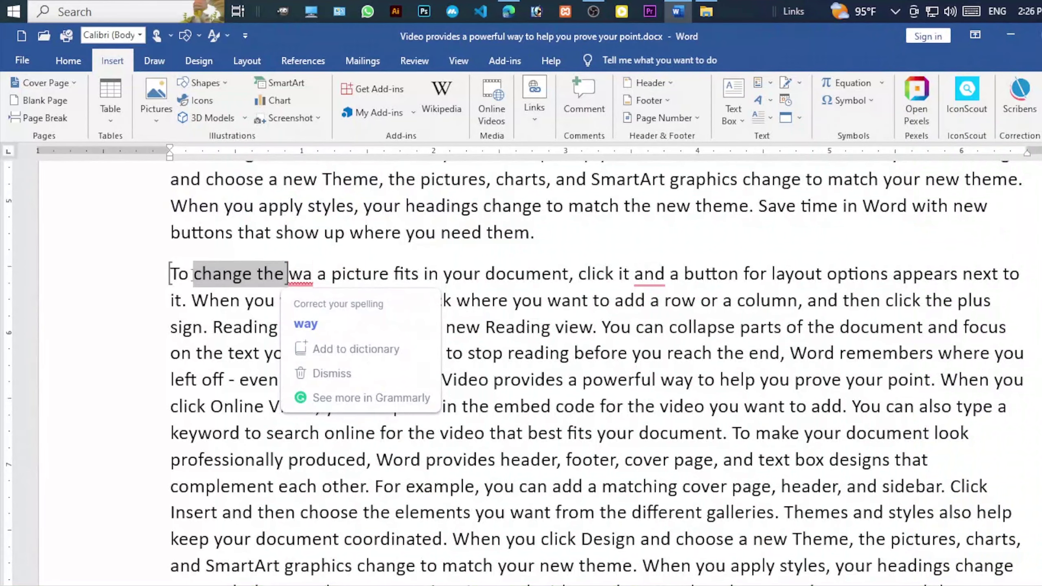
key(Escape)
- Set up a hyperlink to a new document on the selected words "o change the", with "Linked New Document" as its display text
mouse_move(288, 276)
mouse_down()
mouse_move(309, 286)
mouse_move(333, 276)
mouse_move(174, 275)
mouse_up()
scroll(422, 476, up, 3)
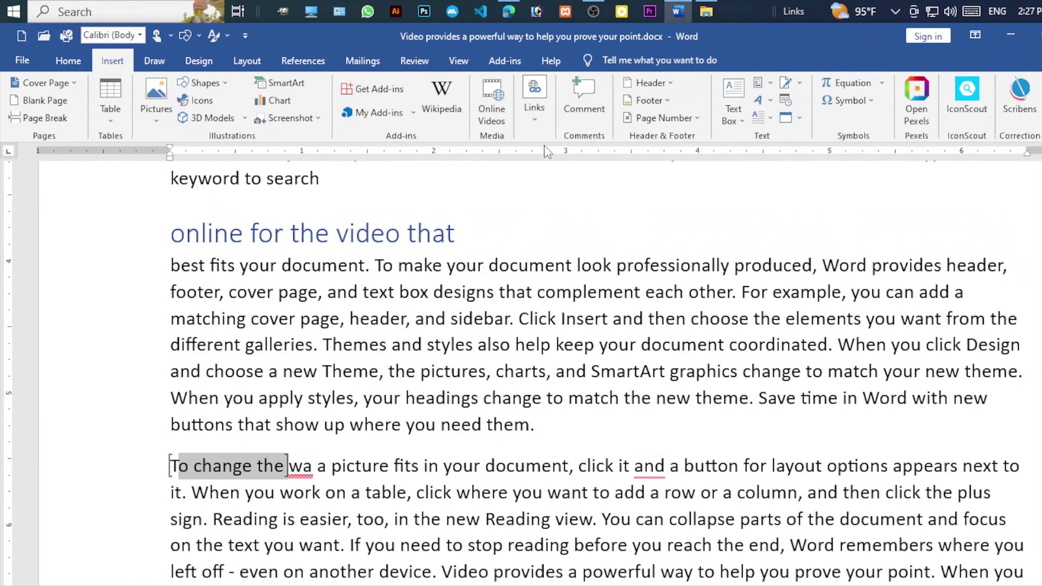
click(534, 102)
click(531, 187)
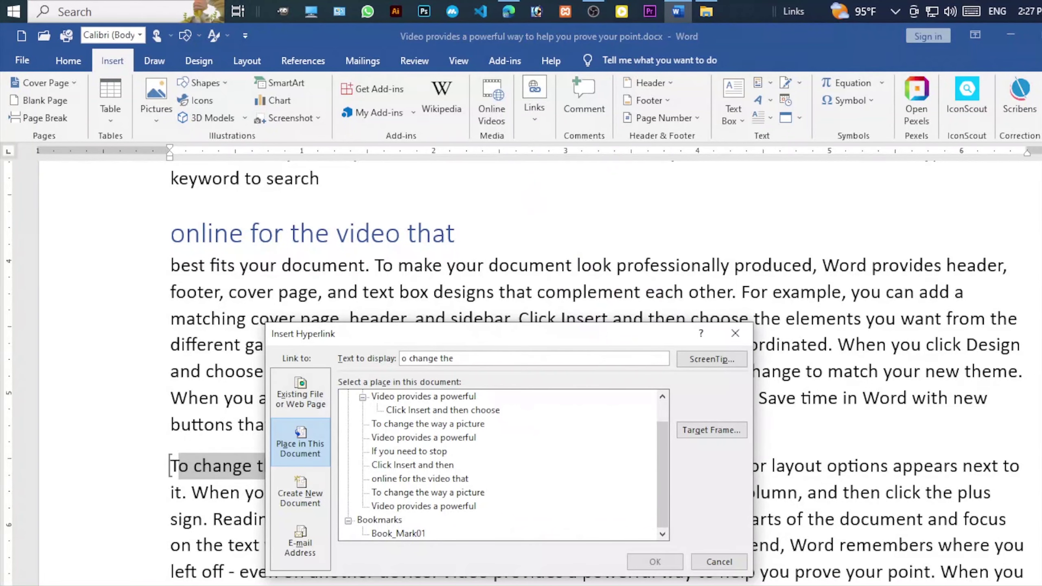
click(310, 491)
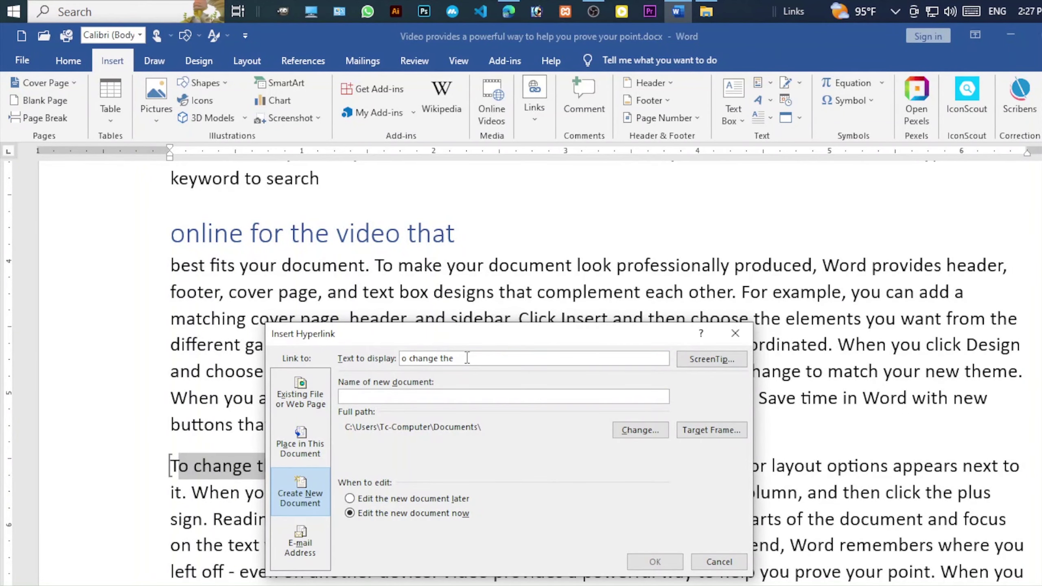
drag(464, 358, 401, 359)
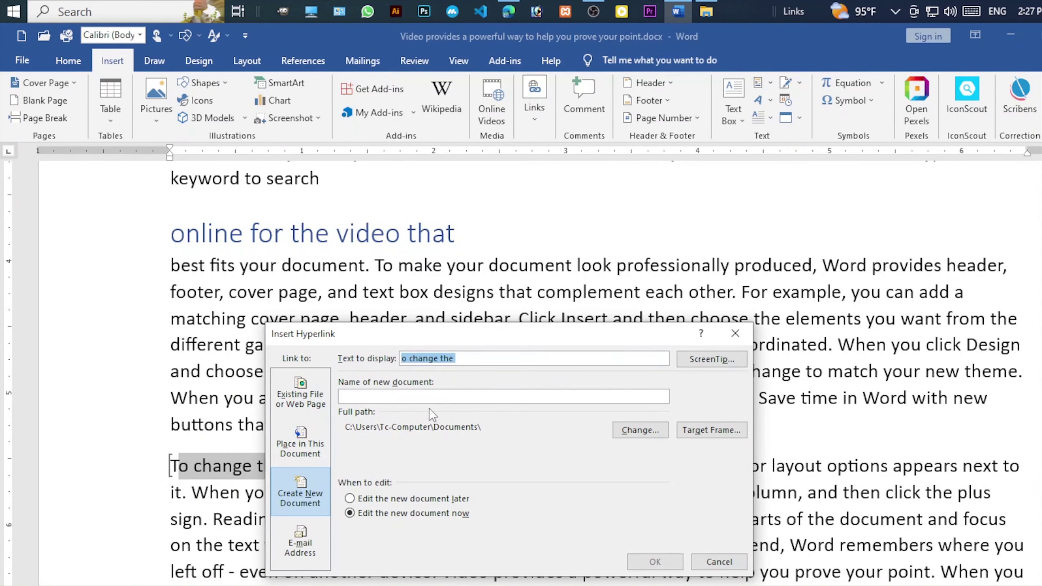
text(New)
key(Home)
text(Linked)
click(459, 360)
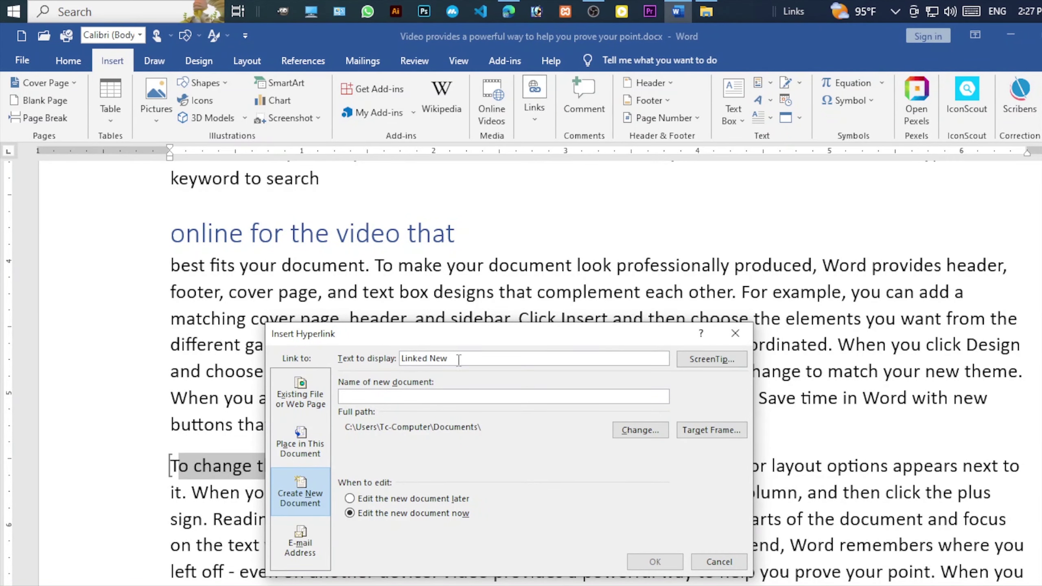
text(Document)
- Name the linked new document "New Document Test" and create it for immediate editing
click(494, 355)
drag(493, 355, 424, 358)
key(ctrl+c)
click(376, 396)
key(ctrl+v)
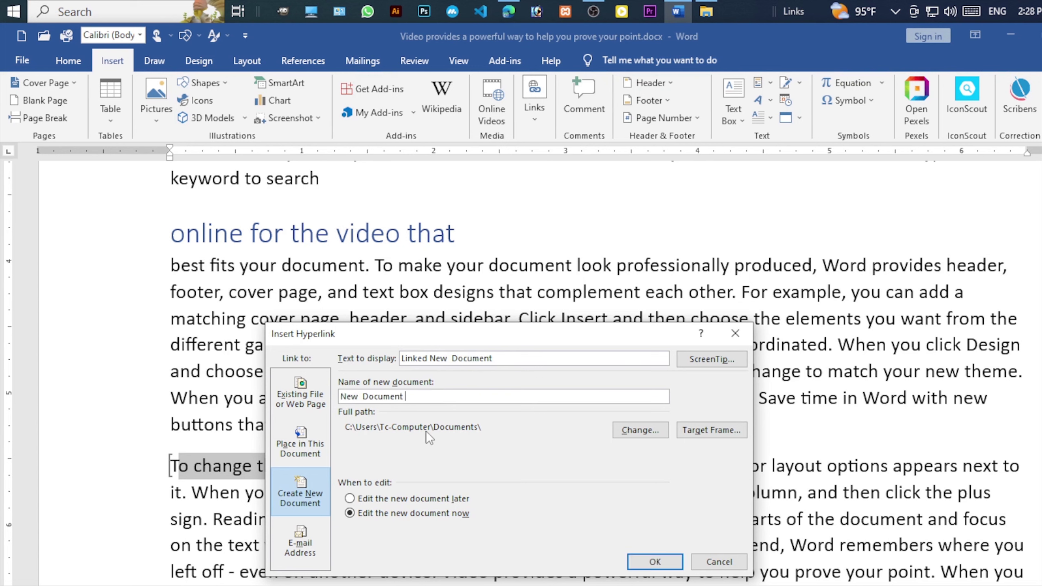
text(Test)
click(643, 565)
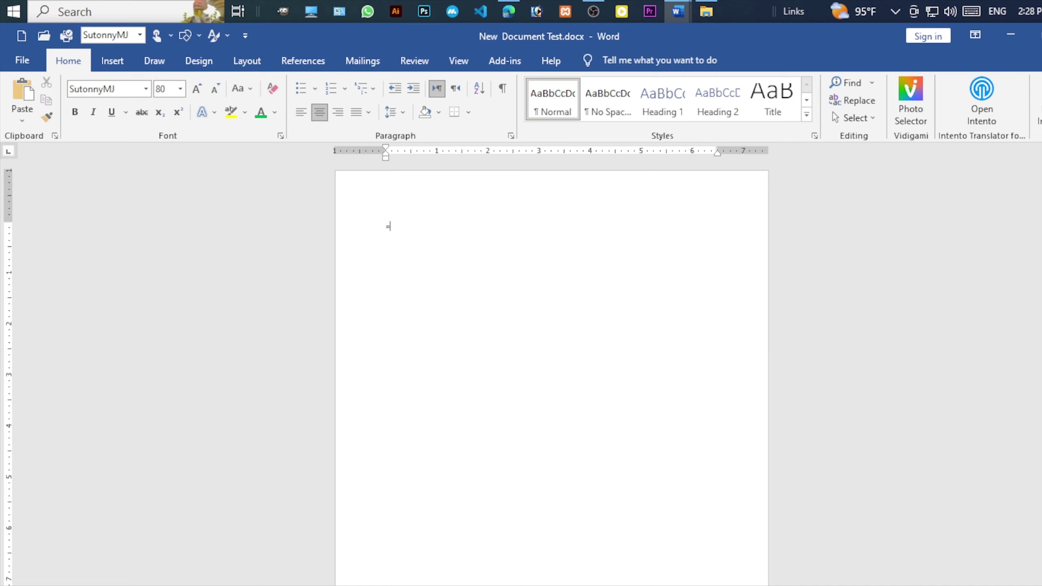
- Fill the new document with Normal-style sample text using =rand(), and follow the "Linked New Document" link from the original document
key(ctrl+shift+n)
text(=rand())
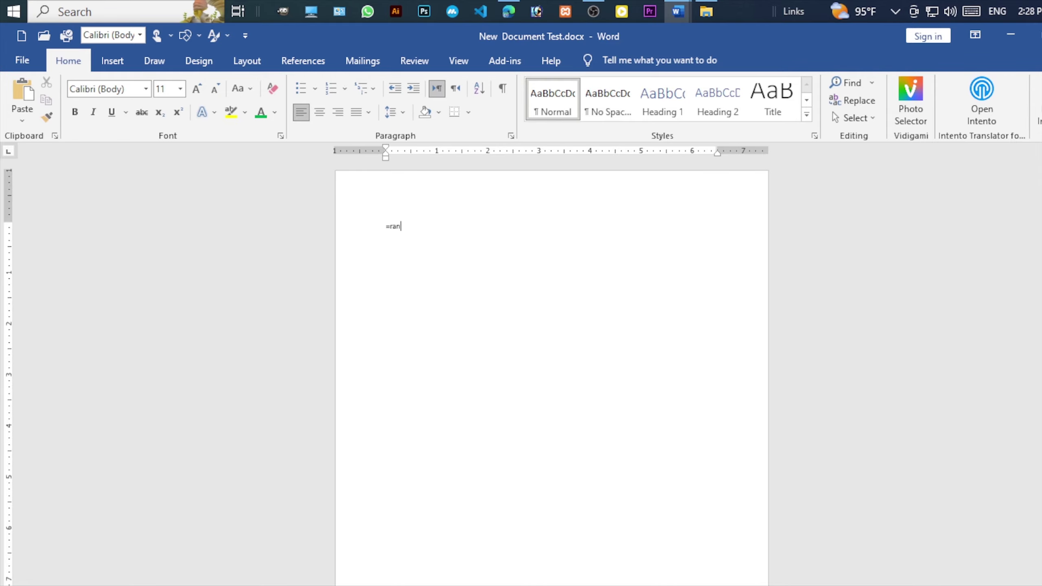
key(Return)
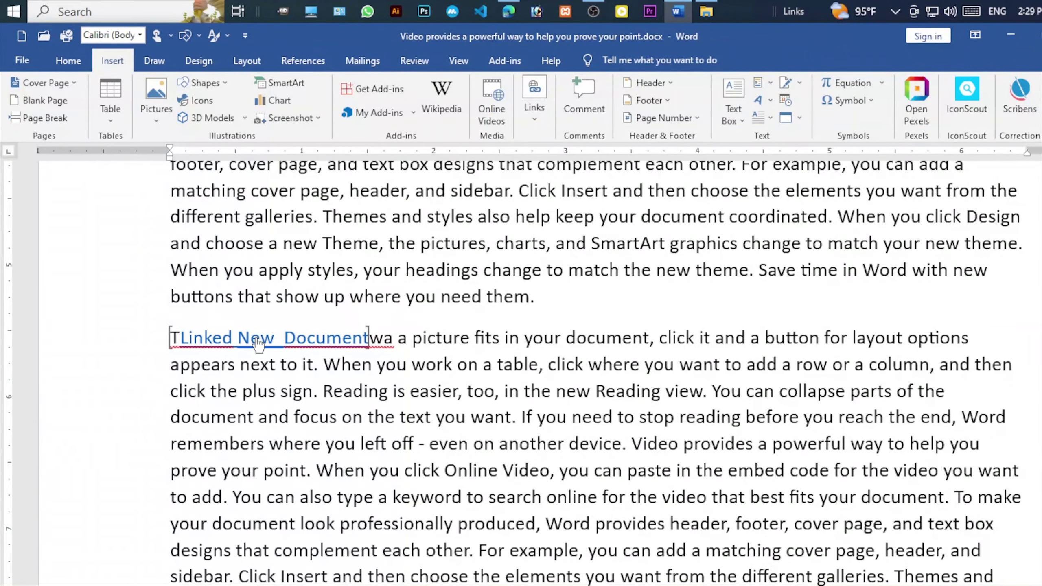
ctrl+click(301, 349)
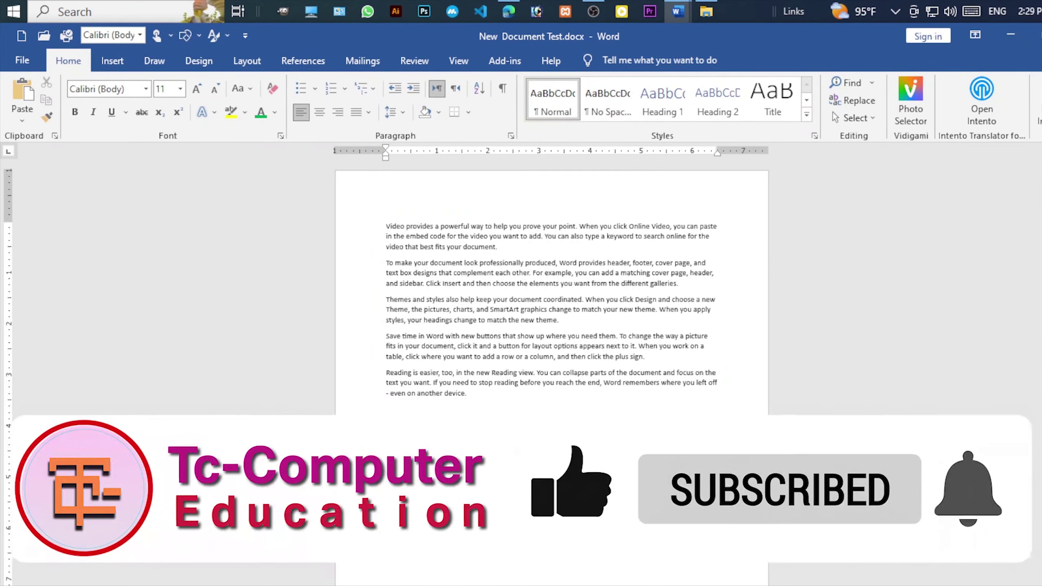
- Change the "Linked New Document" hyperlink to an e-mail address link displayed as "Linked Email", and follow it
scroll(513, 447, up, 8)
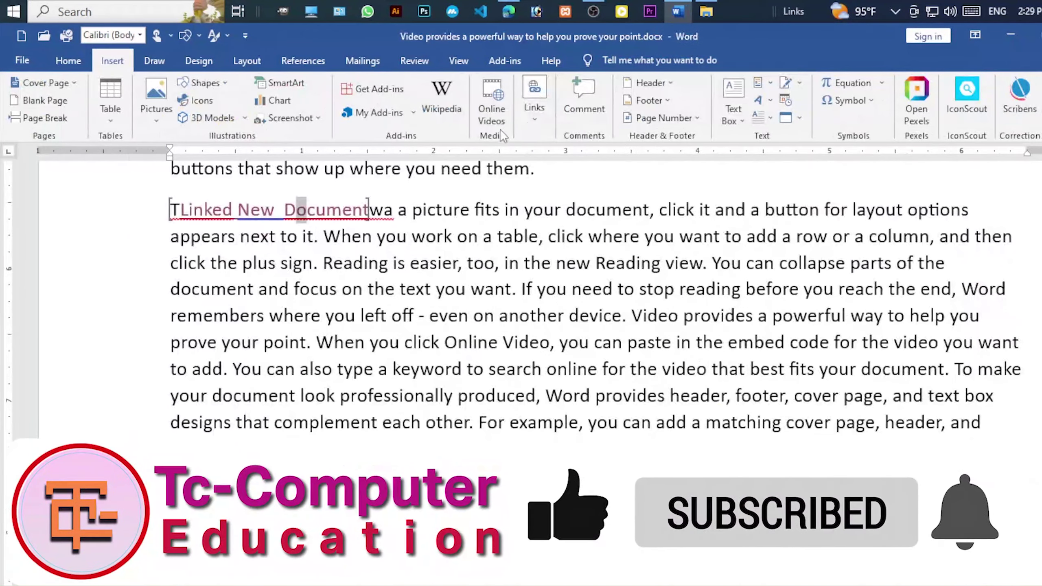
click(535, 98)
click(535, 160)
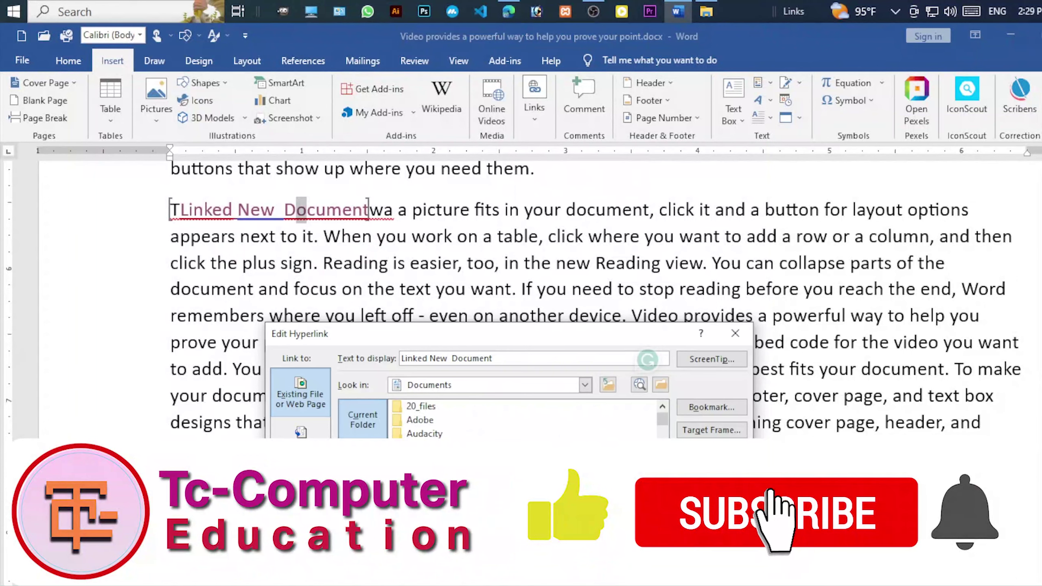
click(301, 513)
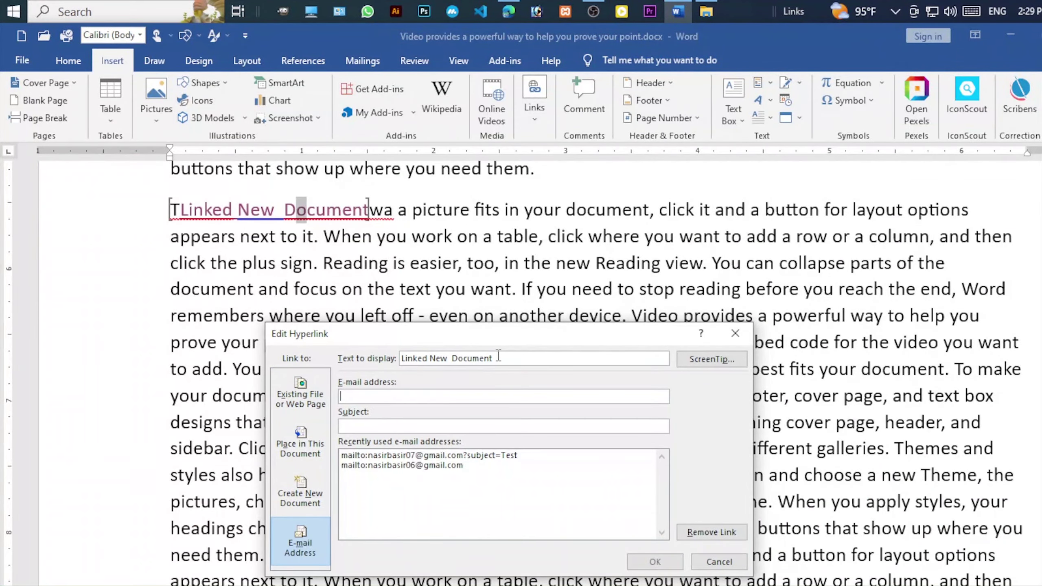
drag(492, 358, 362, 359)
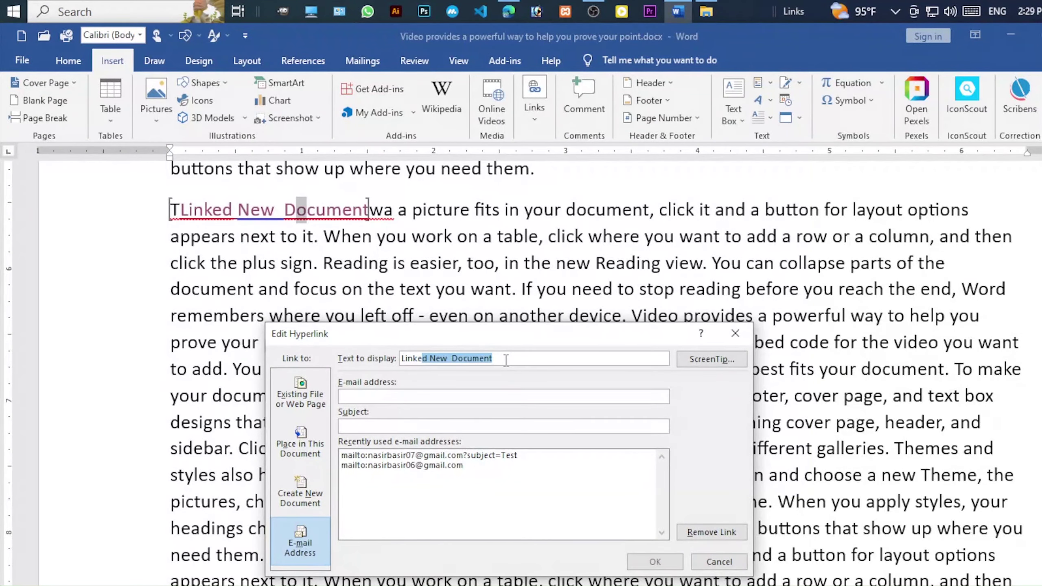
text(Email)
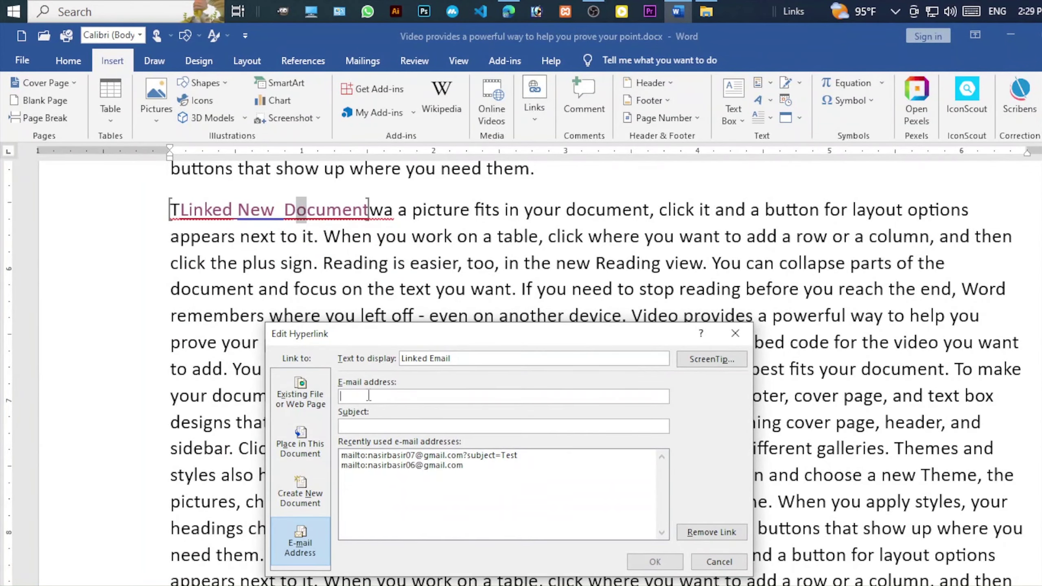
key(ctrl+v)
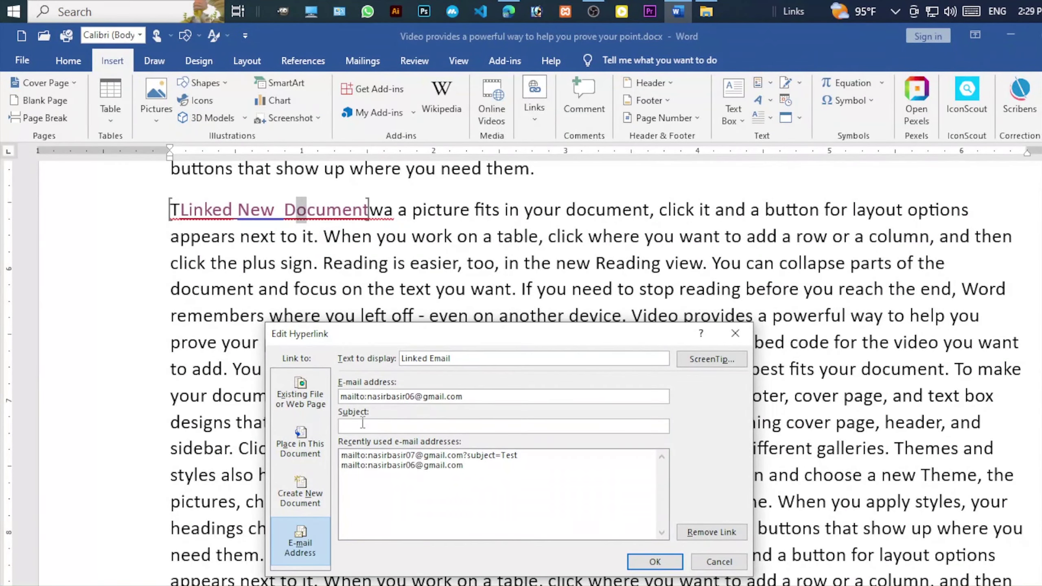
click(654, 561)
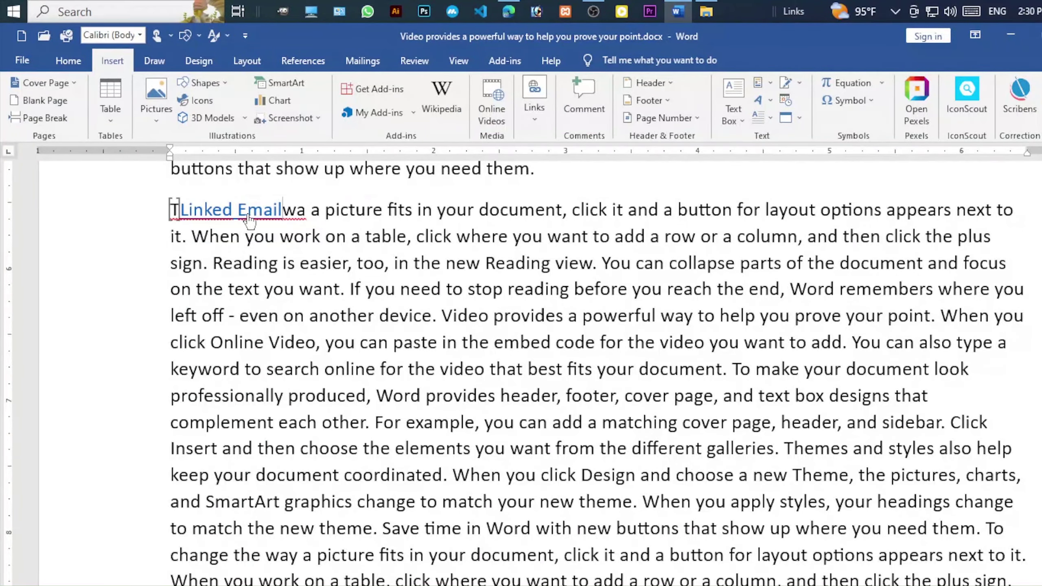
ctrl+click(245, 221)
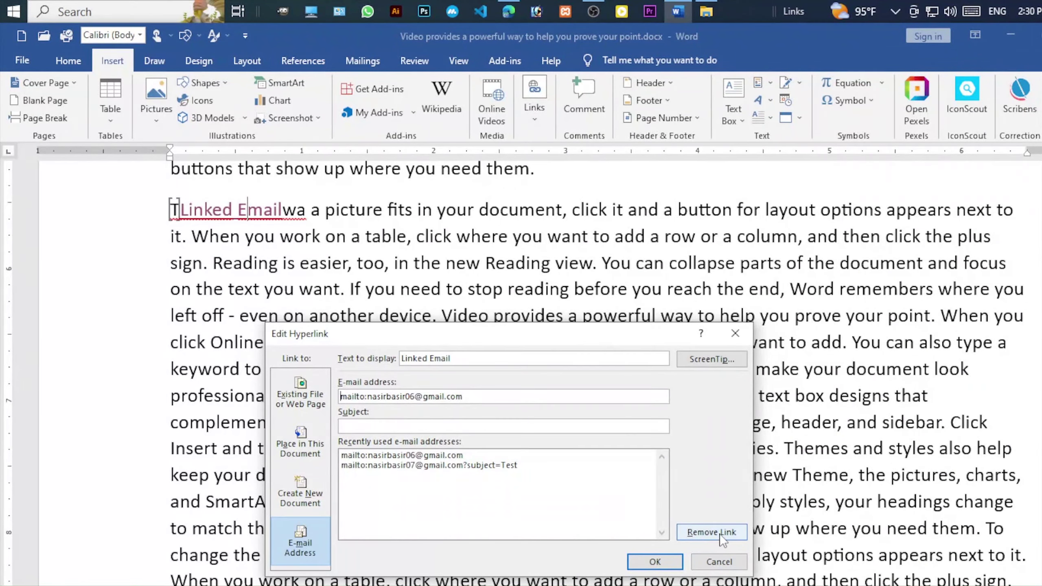
- Remove the hyperlink from "Linked Email" and undo the removal
click(702, 531)
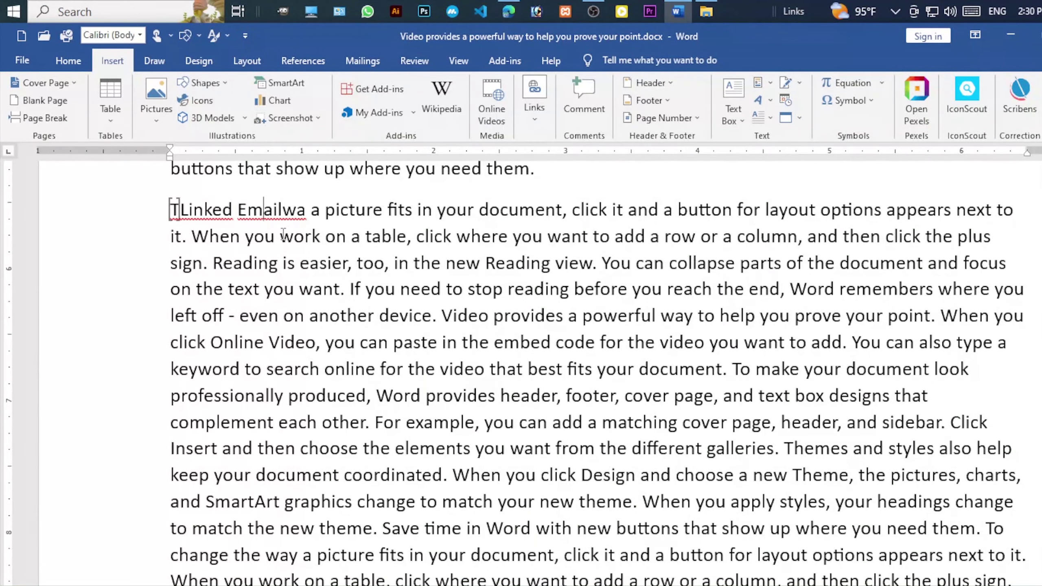
drag(171, 210, 308, 210)
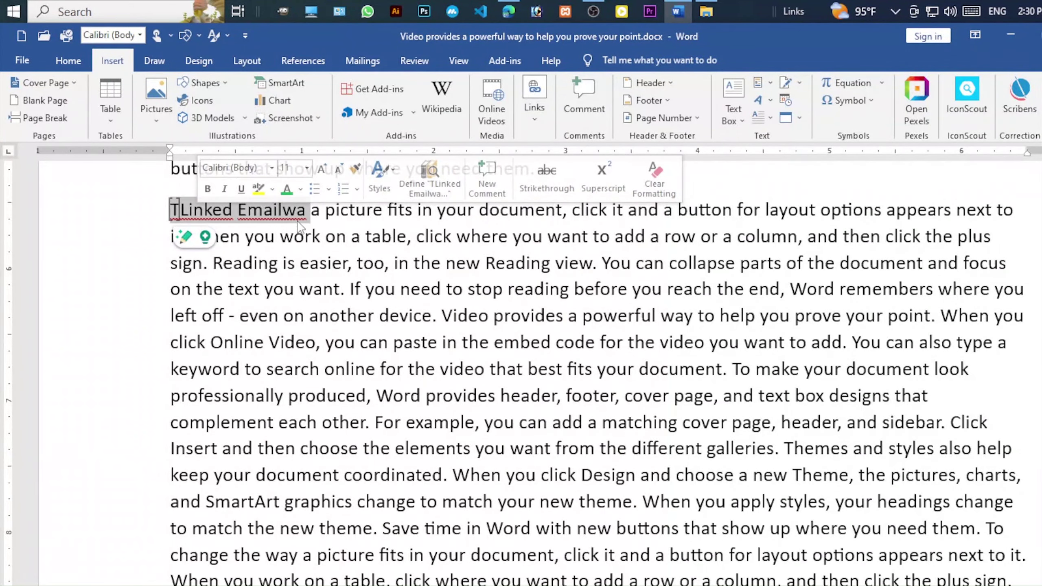
key(ctrl+z)
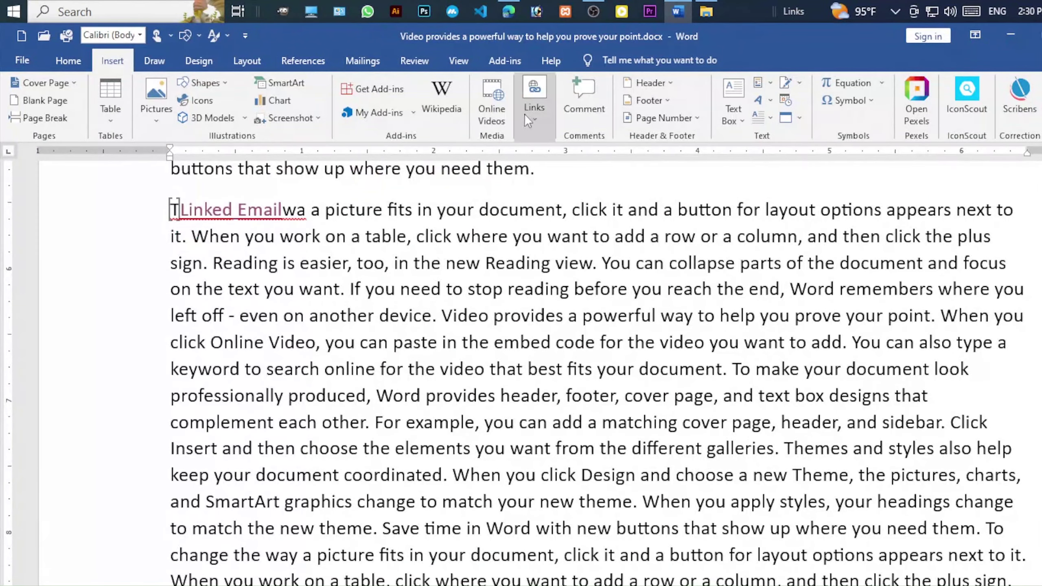
click(538, 106)
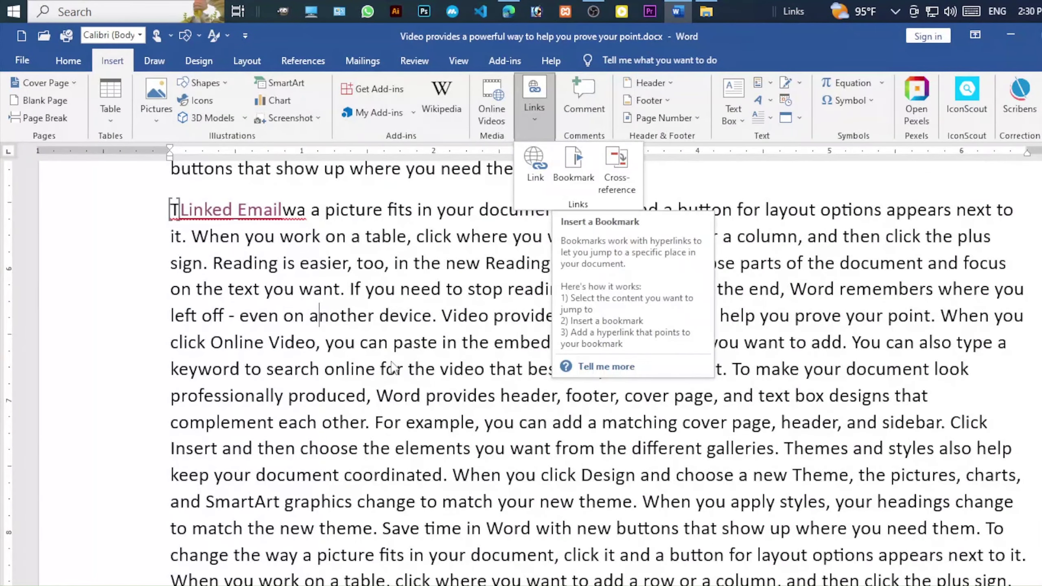
click(573, 166)
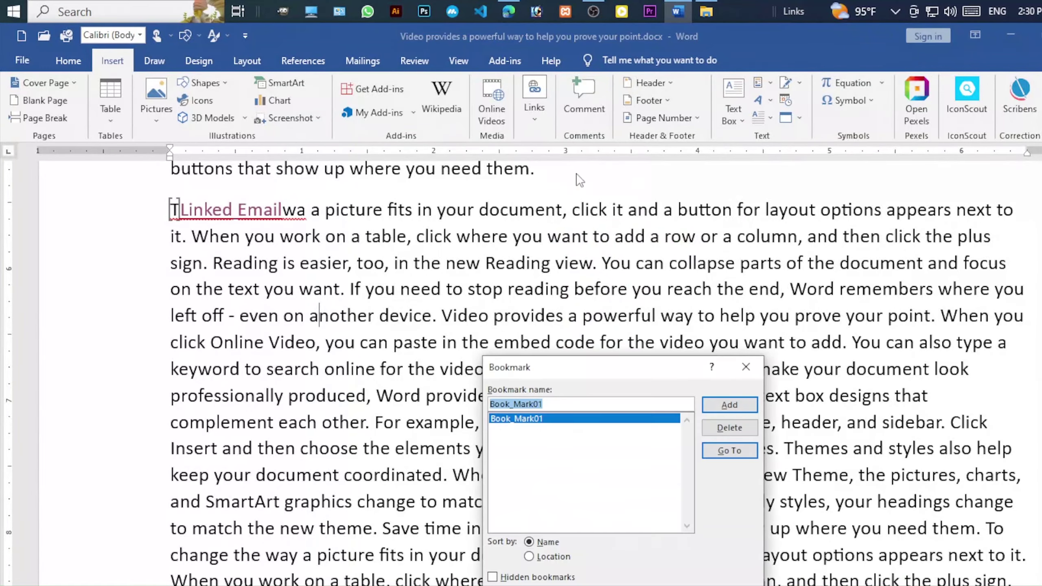
click(745, 367)
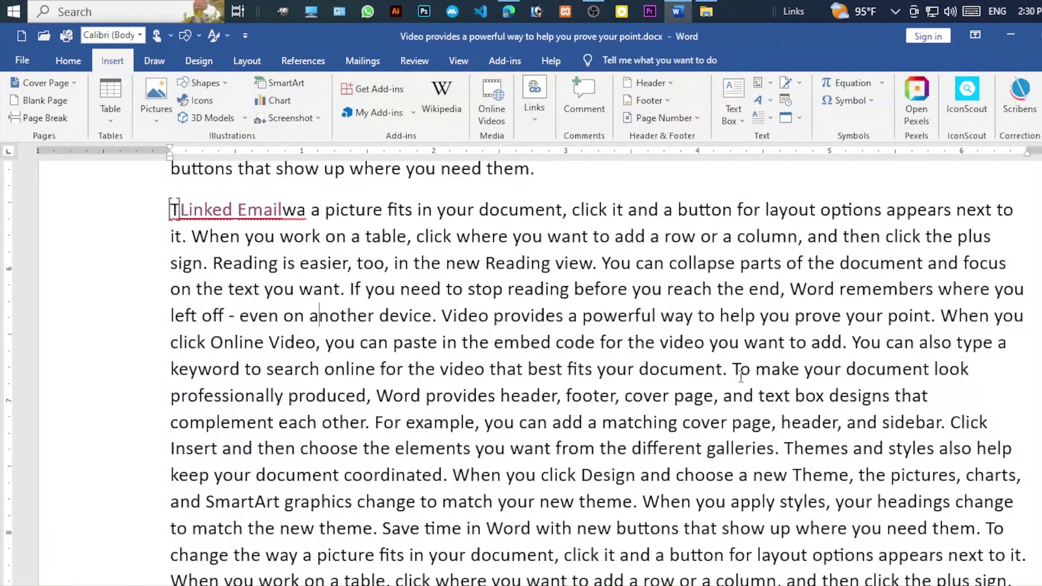
- Bookmark the word "device." at the start of the following page as Book_Mark02
scroll(740, 371, down, 5)
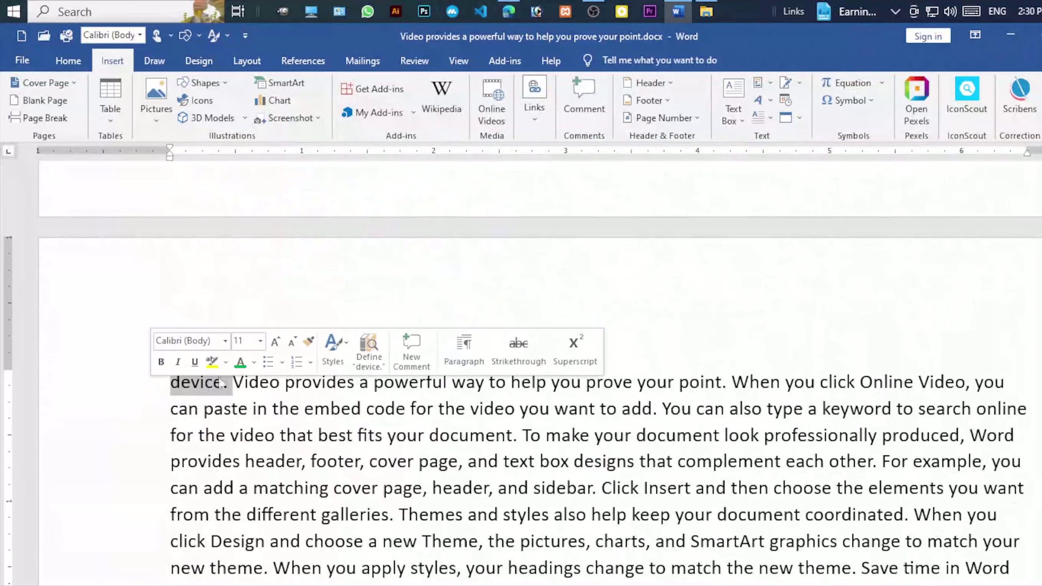
click(540, 113)
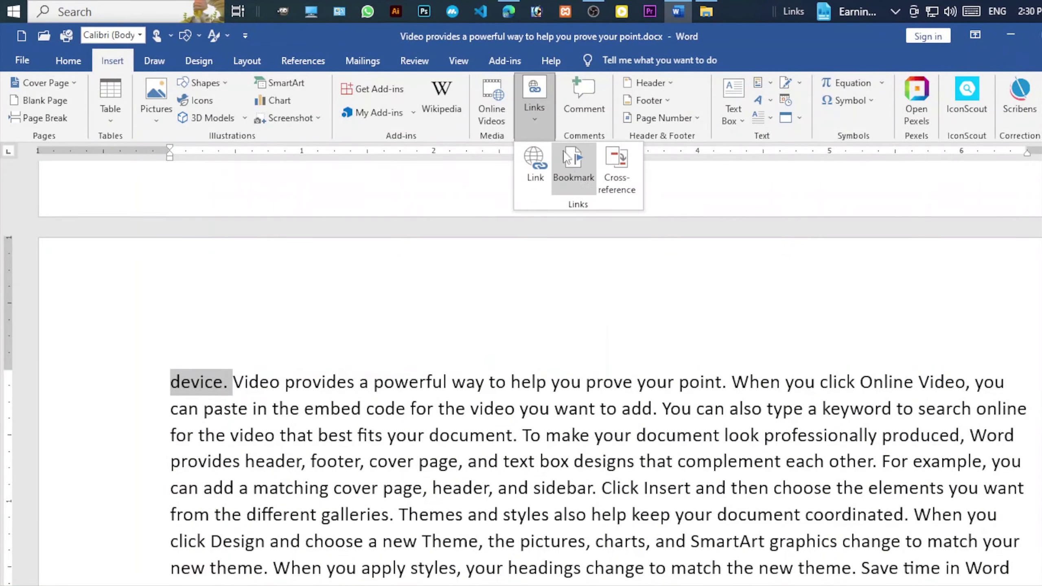
click(574, 173)
click(551, 404)
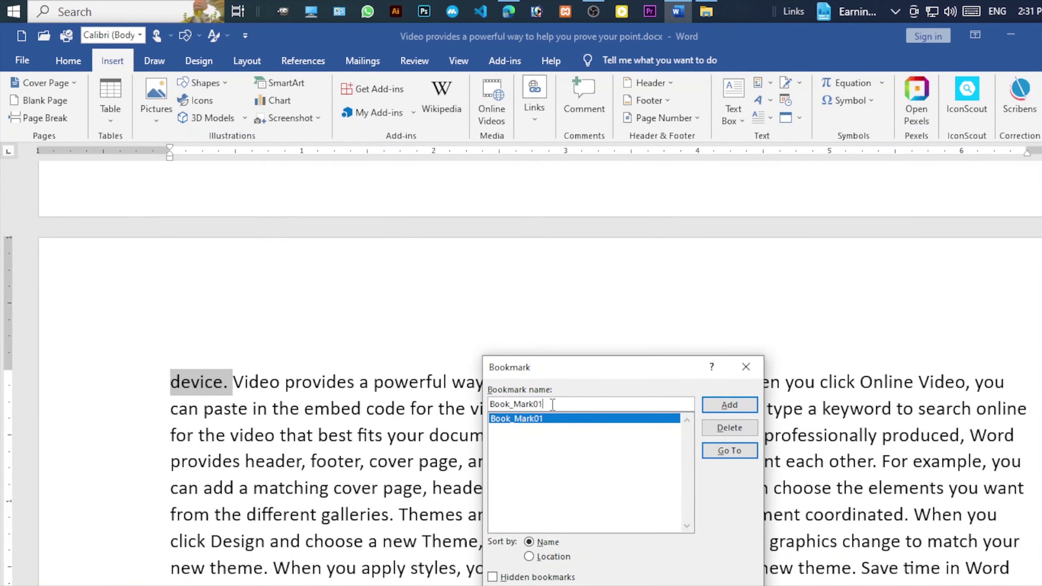
key(BackSpace)
text(2)
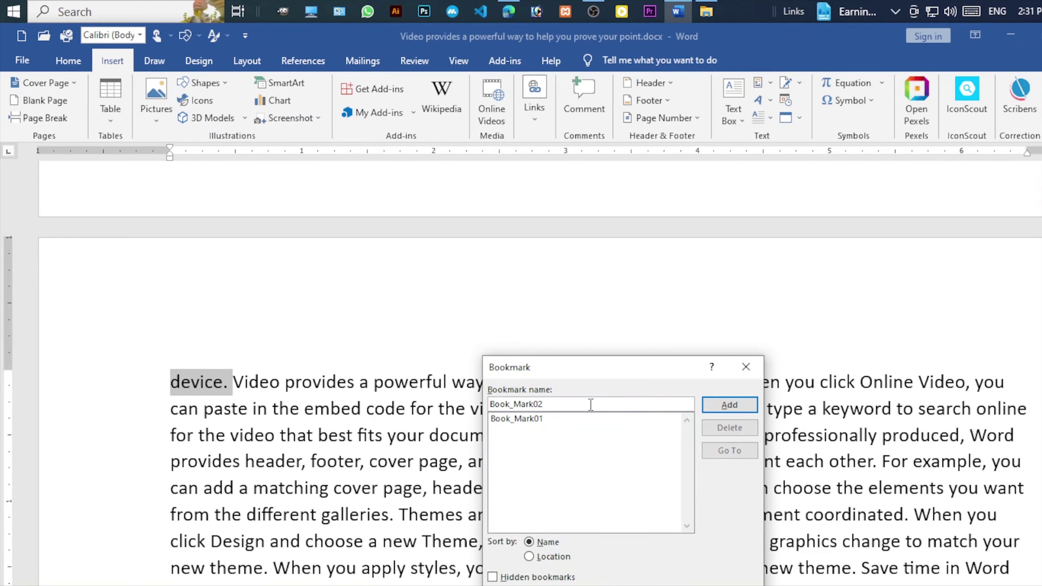
click(723, 403)
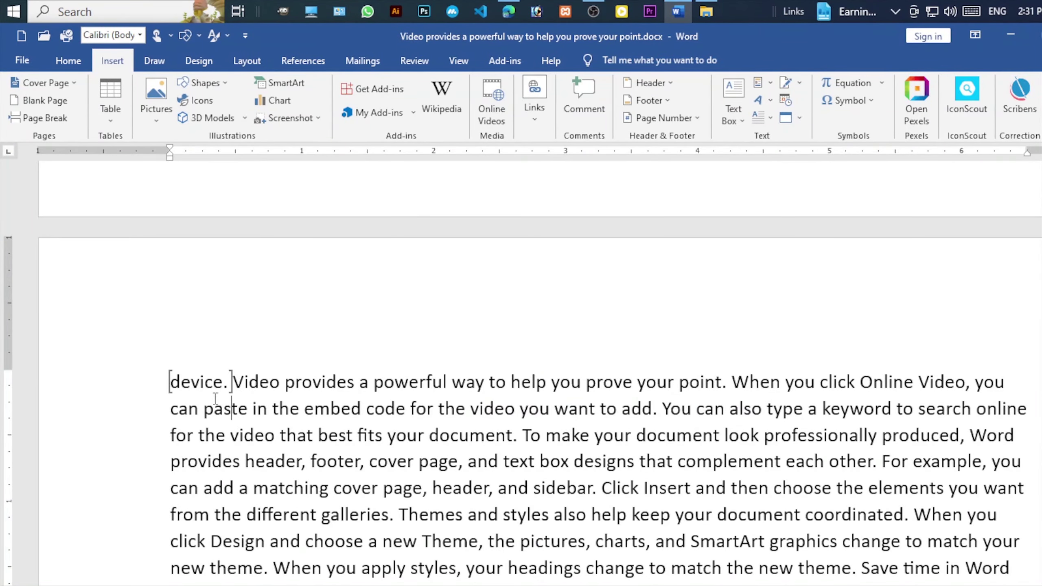
- Insert a hyperlinked cross-reference to the bookmark text of Book_Mark02 on the line below "To Change", and follow it
scroll(265, 390, down, 15)
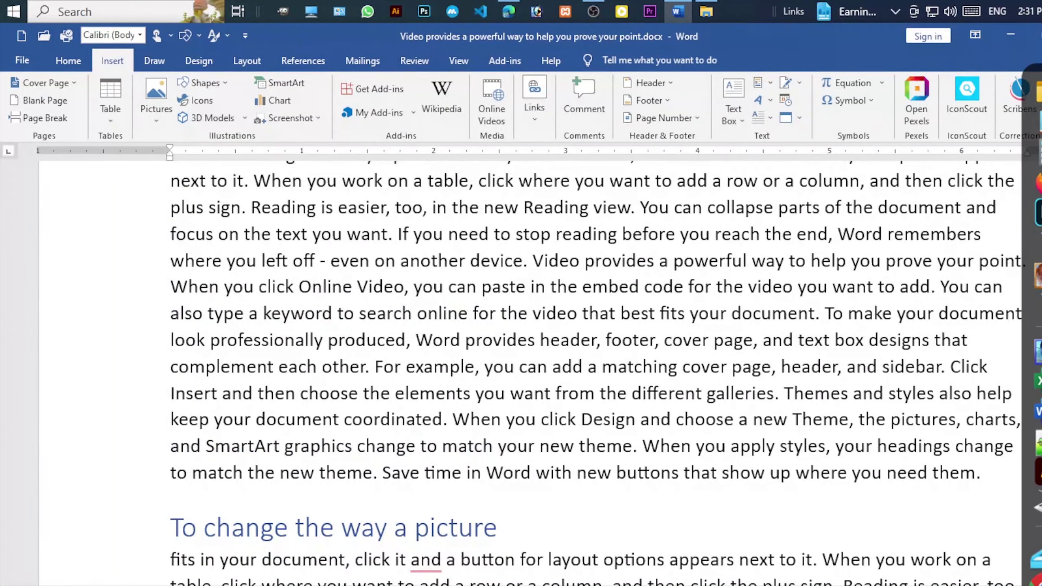
key(ctrl+Home)
click(534, 98)
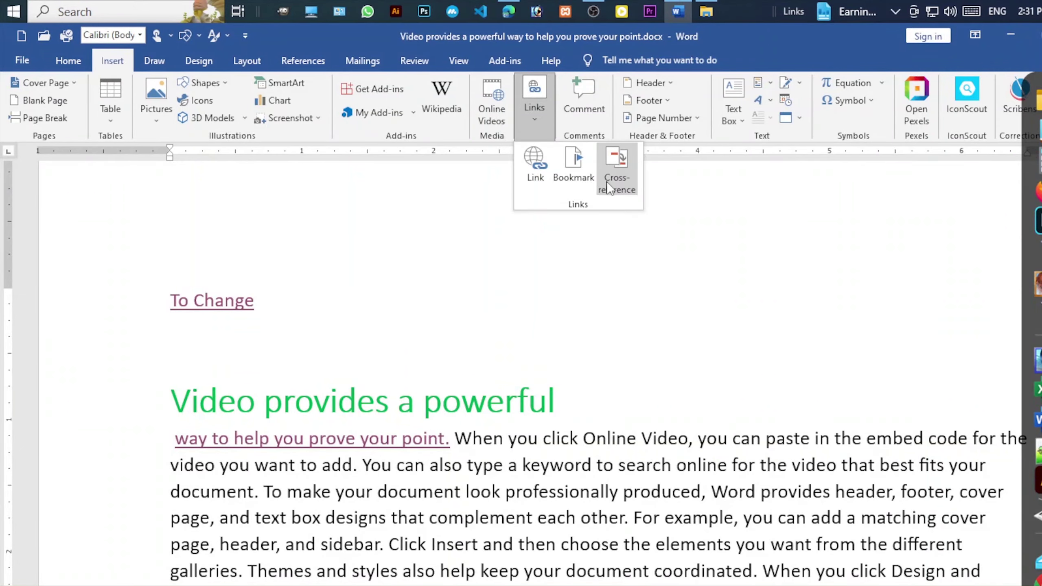
click(622, 179)
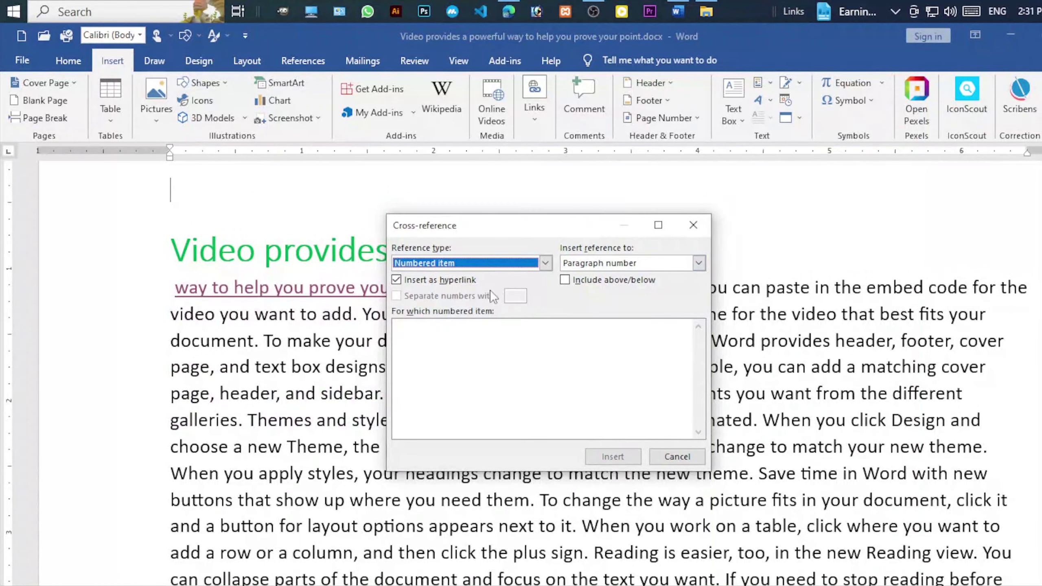
click(544, 263)
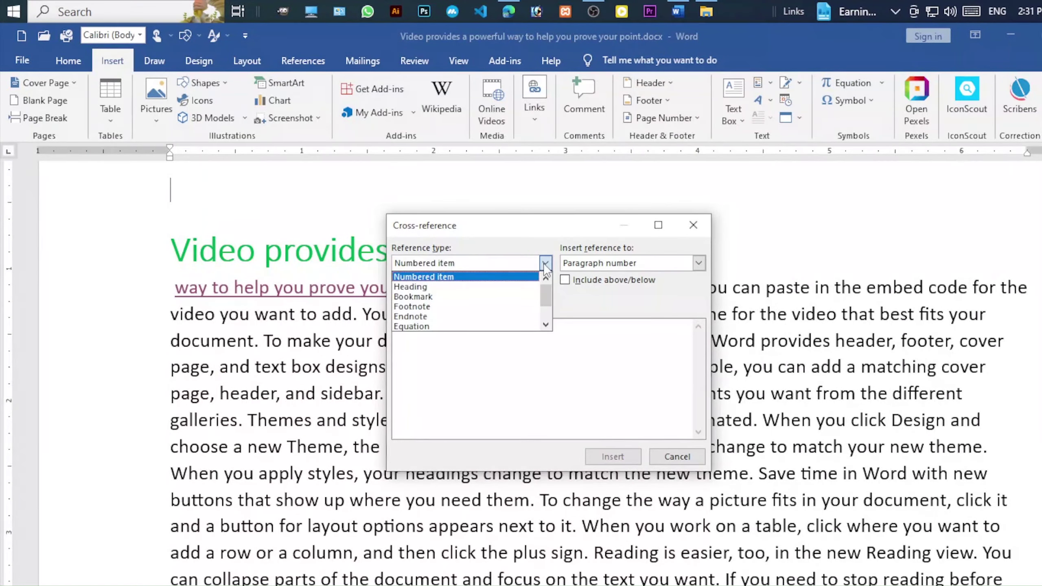
click(417, 298)
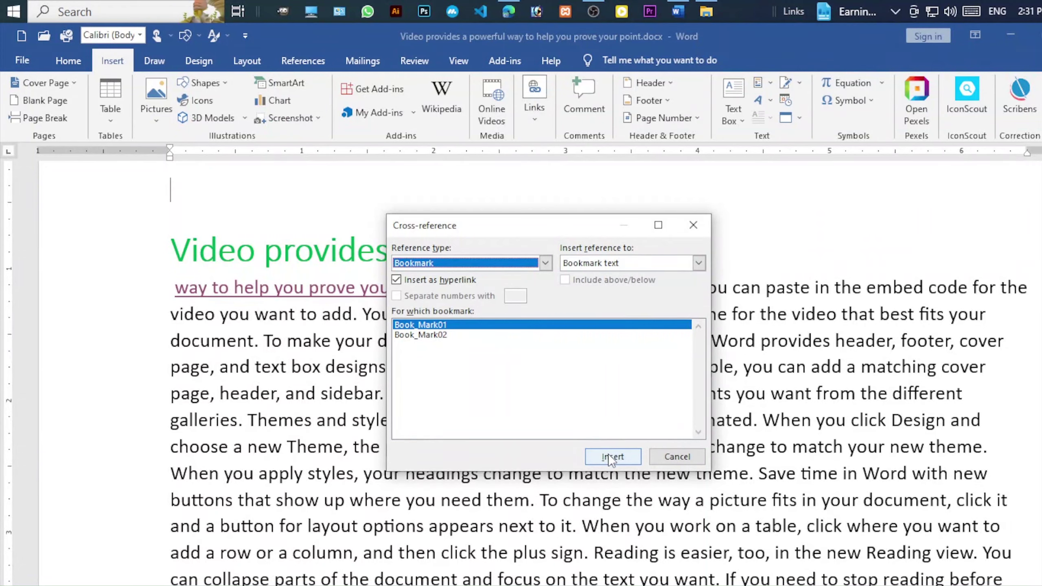
click(431, 336)
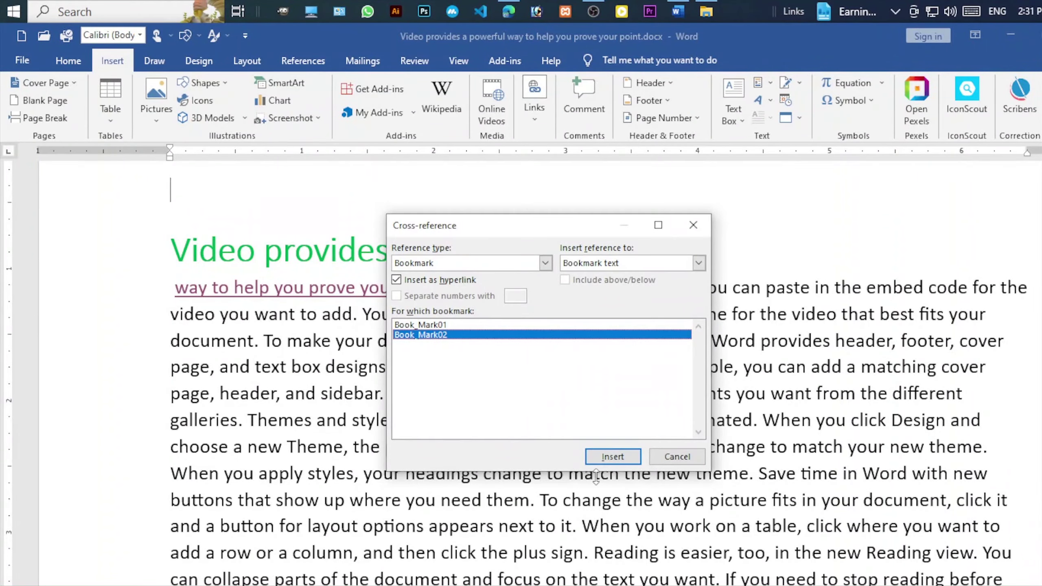
click(613, 456)
click(693, 225)
scroll(197, 373, up, 4)
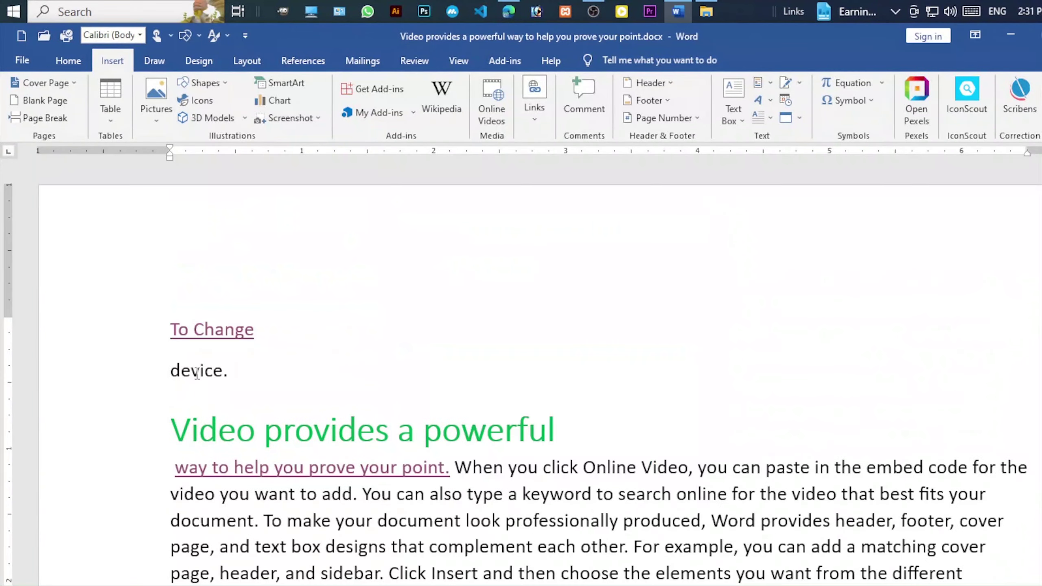
ctrl+click(196, 374)
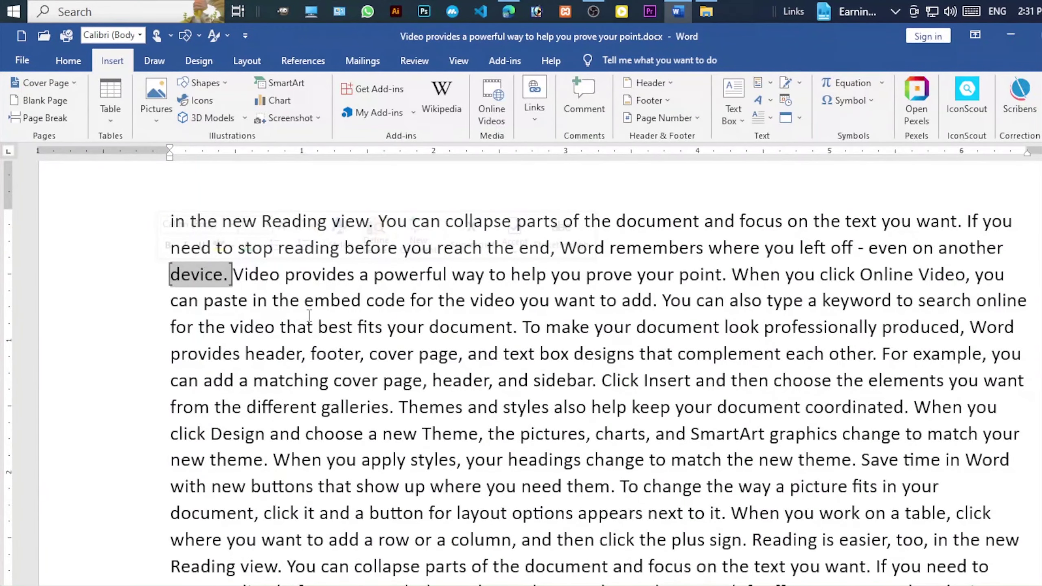
- Below the "device." reference, insert a hyperlinked cross-reference to the heading text of the second "To change the way a picture", and follow it
click(524, 102)
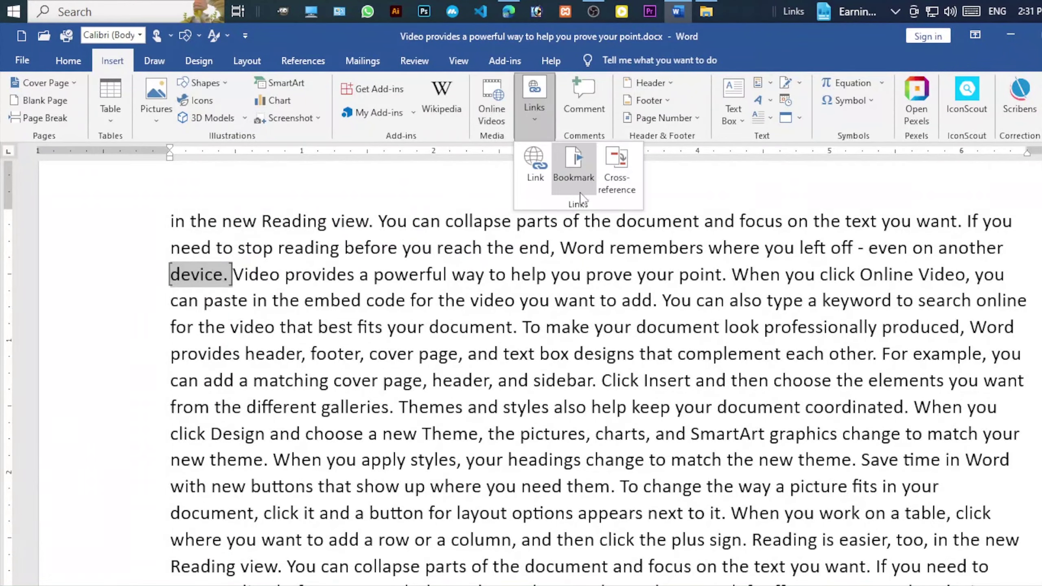
click(624, 177)
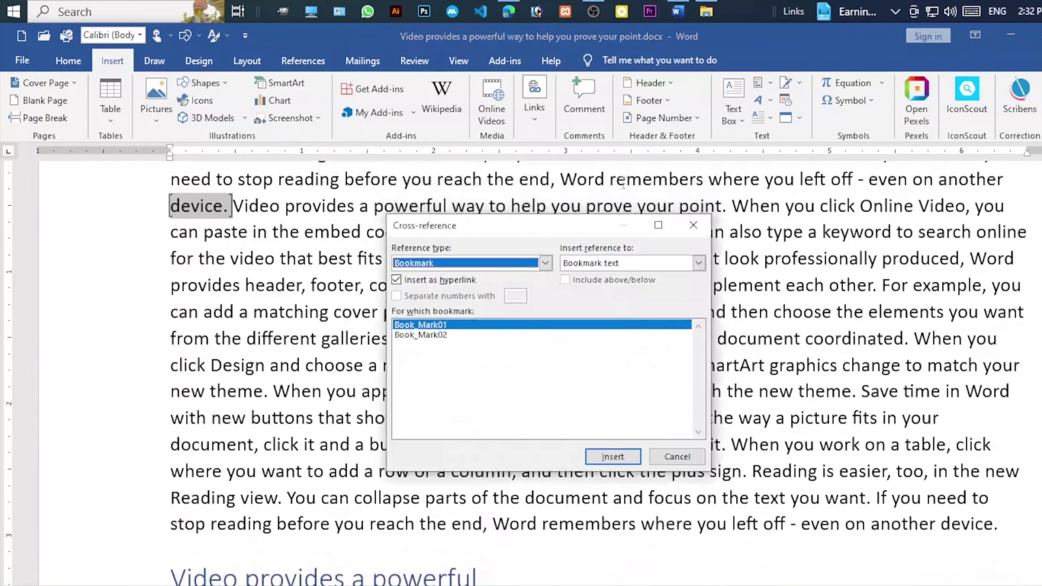
click(544, 263)
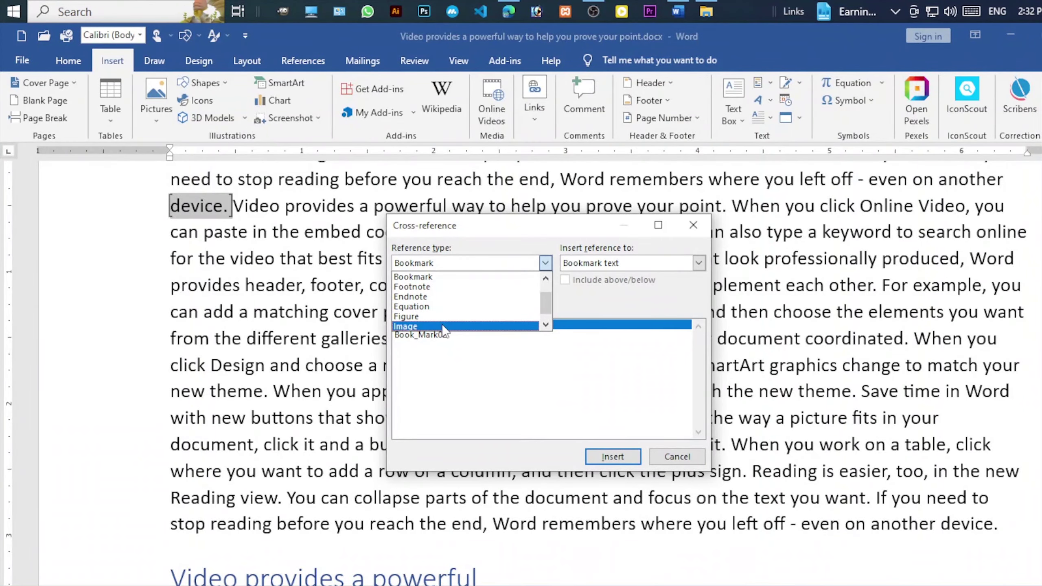
scroll(447, 329, down, 1)
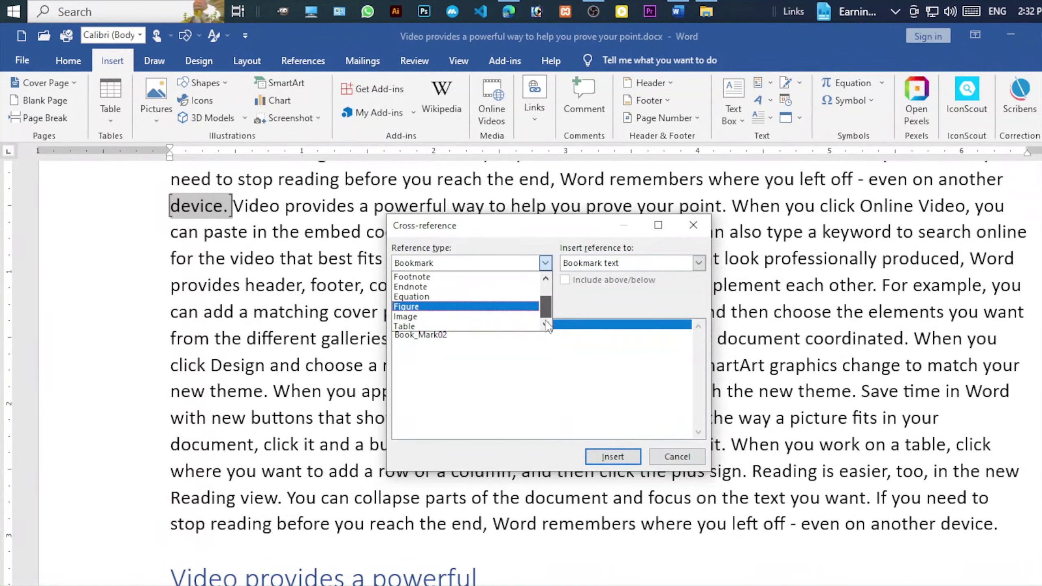
scroll(437, 311, up, 3)
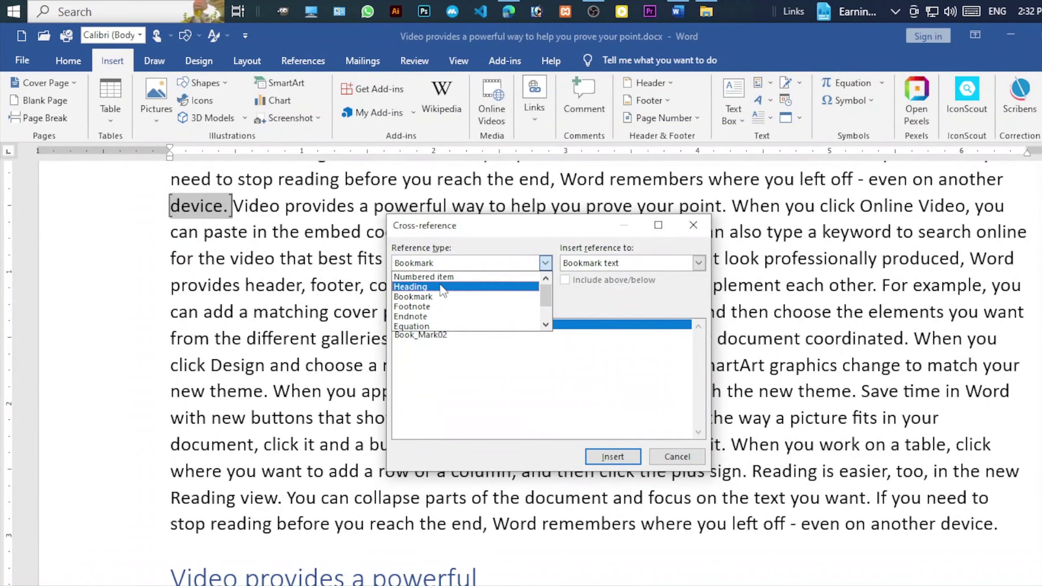
click(440, 287)
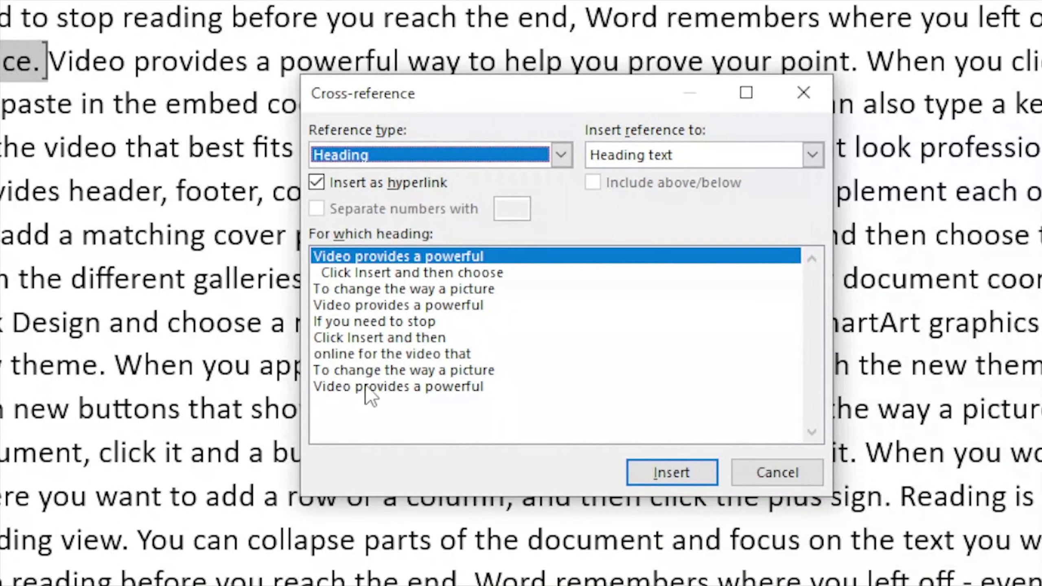
click(414, 371)
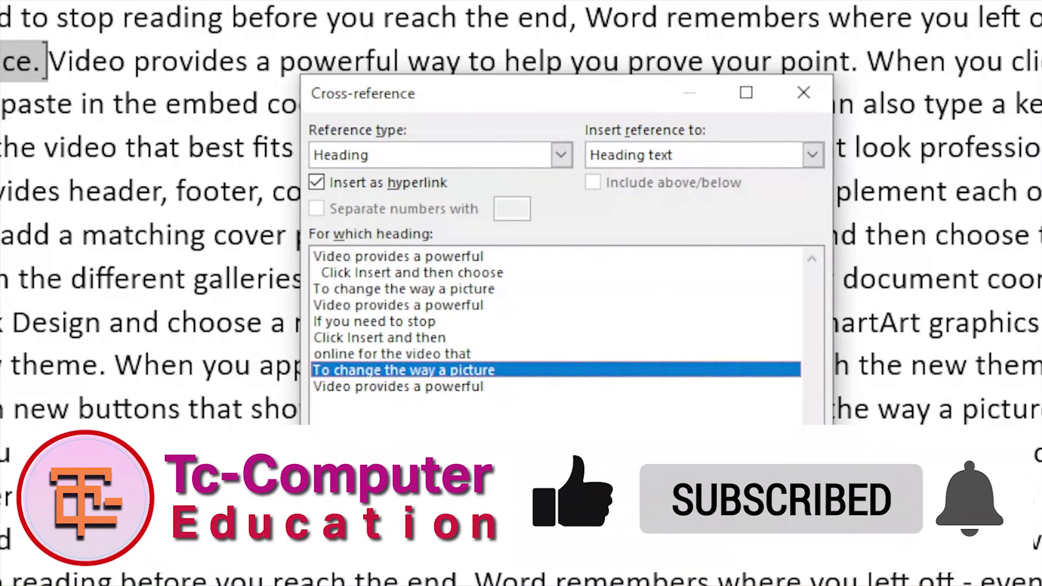
click(175, 119)
scroll(179, 136, down, 3)
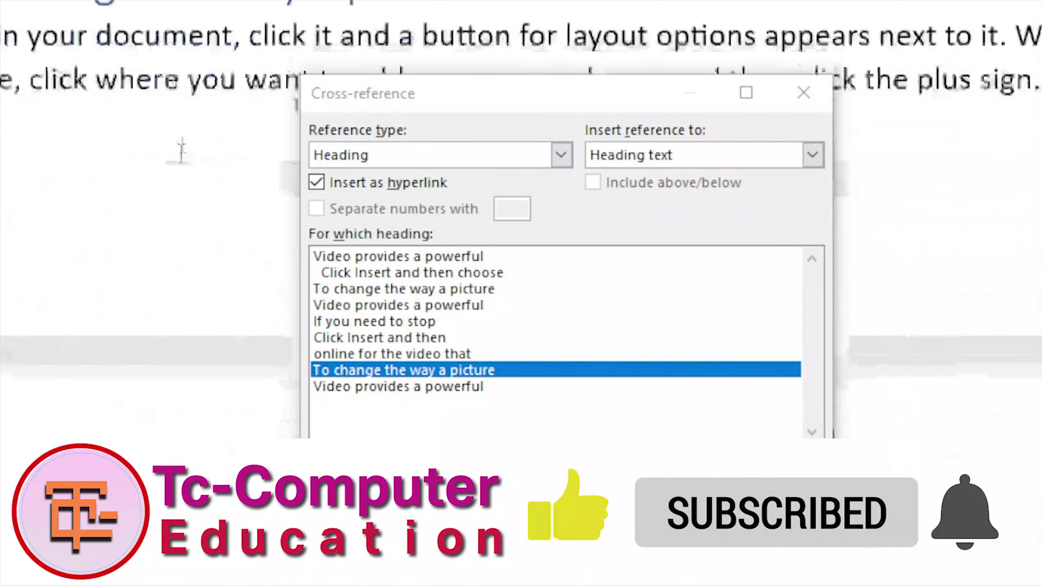
scroll(242, 267, down, 10)
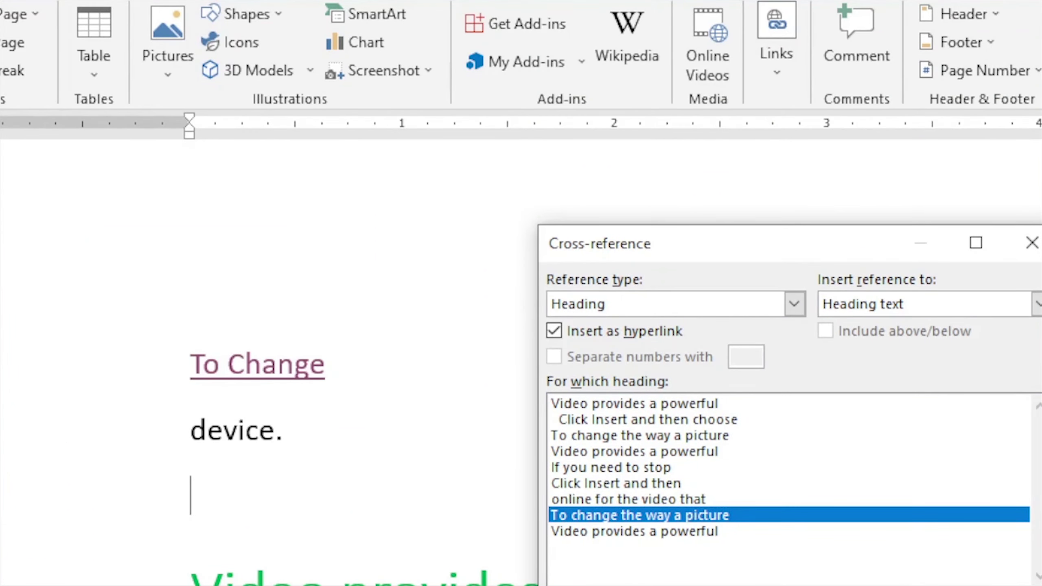
key(Return)
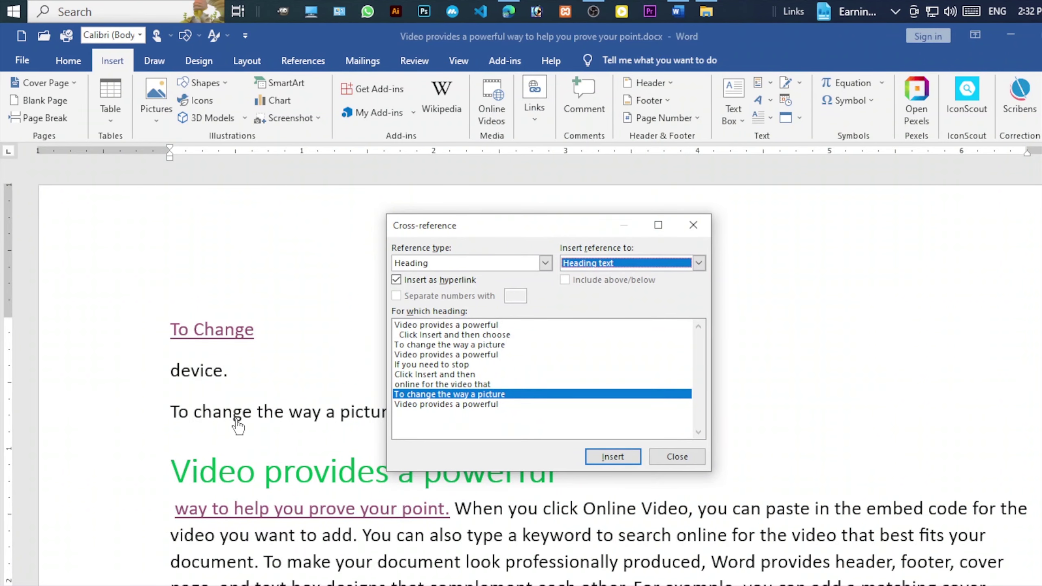
click(237, 426)
- Insert a footnote reading "Test Fotnote" after "powerful way" in the last "Video provides a powerful" section
click(542, 263)
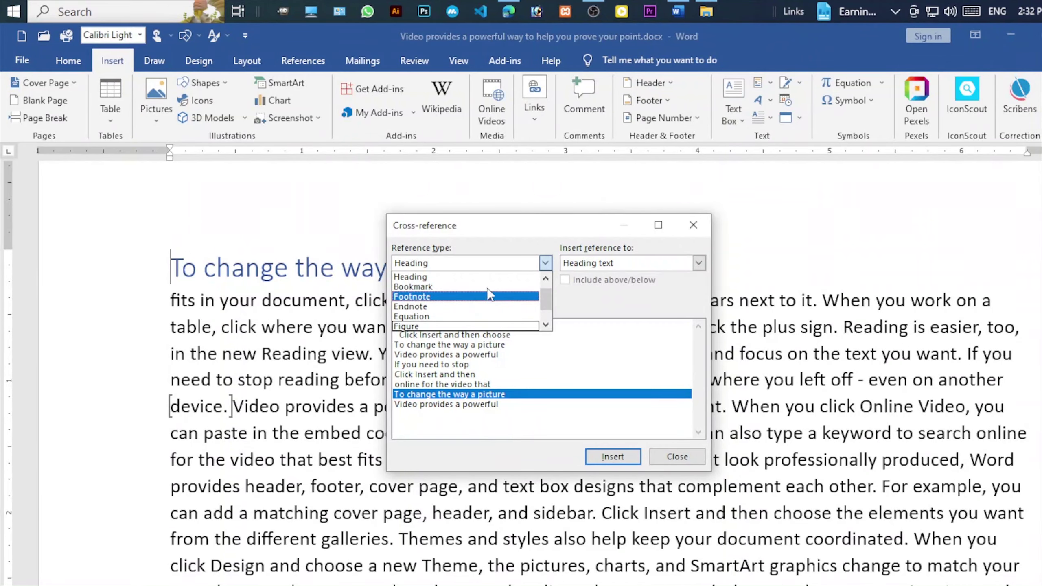
click(722, 386)
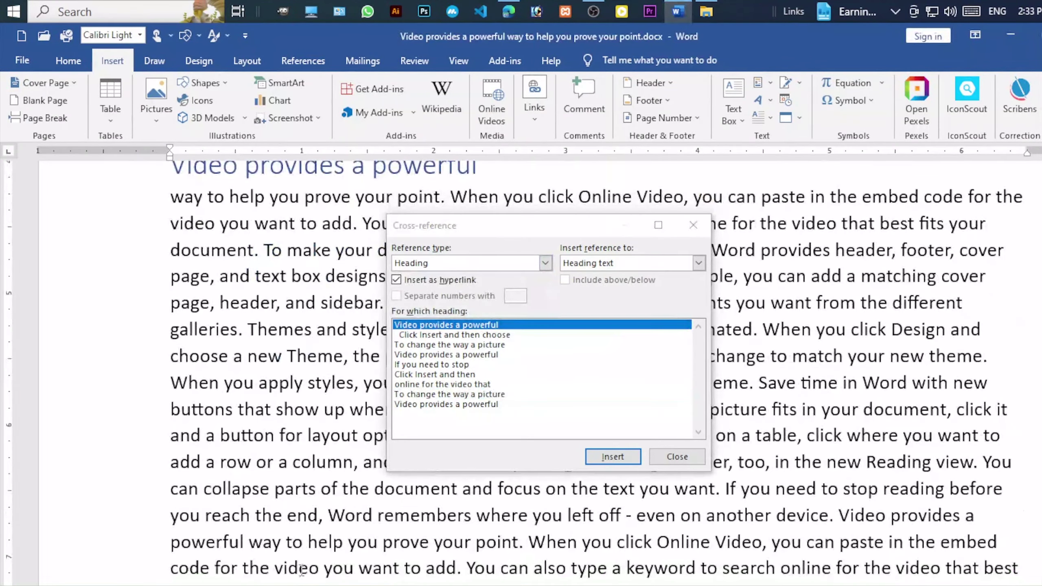
drag(283, 547, 170, 544)
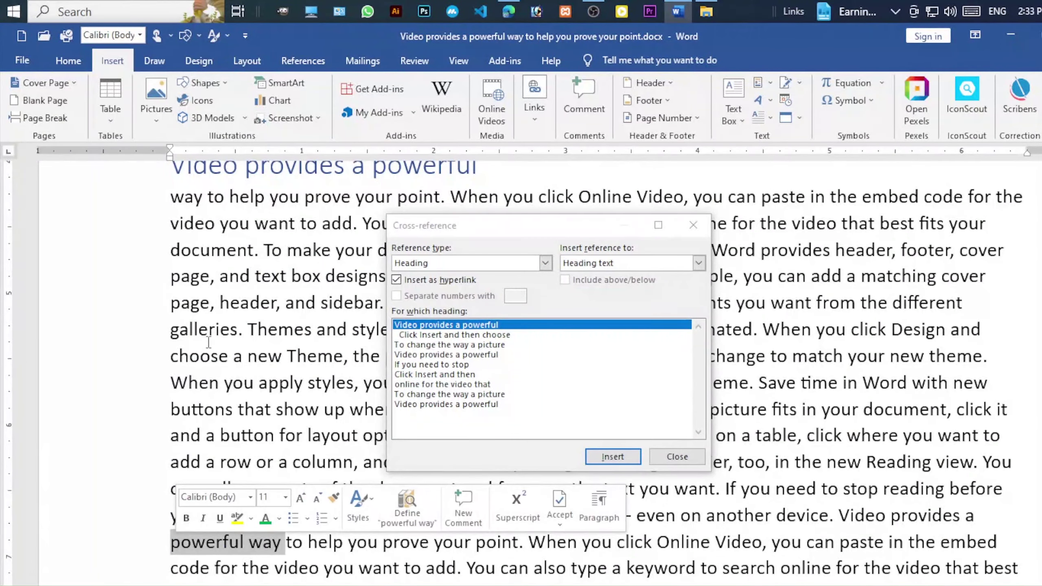
click(304, 71)
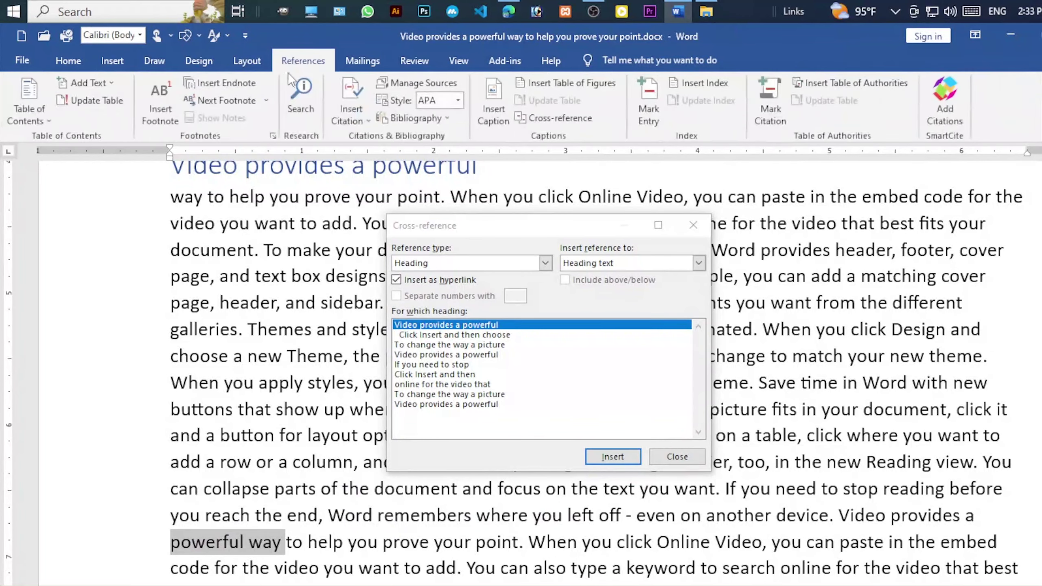
click(158, 104)
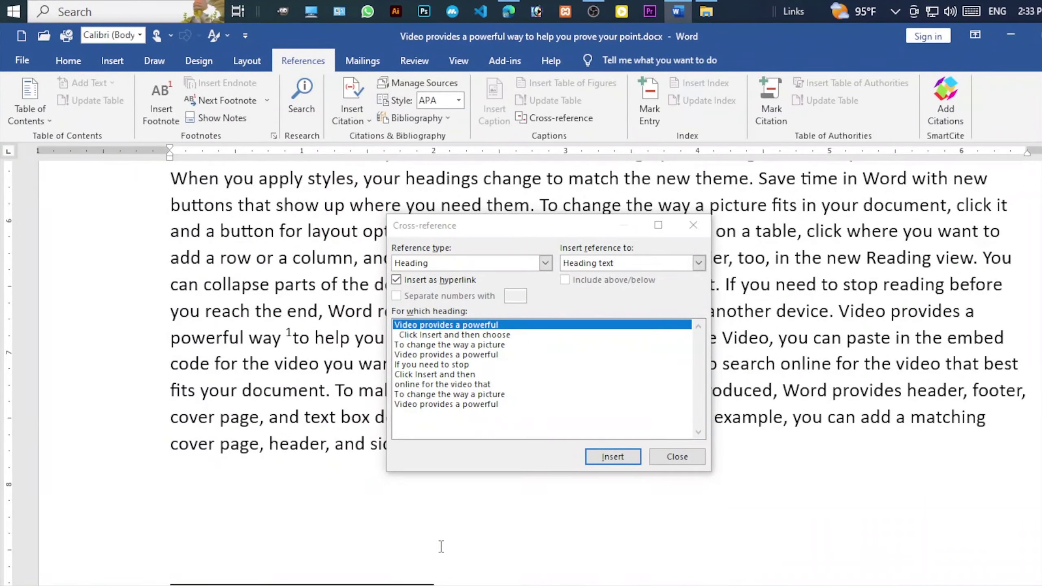
- Insert a hyperlinked footnote-number cross-reference to "Test Fotnote" on the empty line below the "To change the way a picture" reference, and follow it
scroll(349, 531, up, 3)
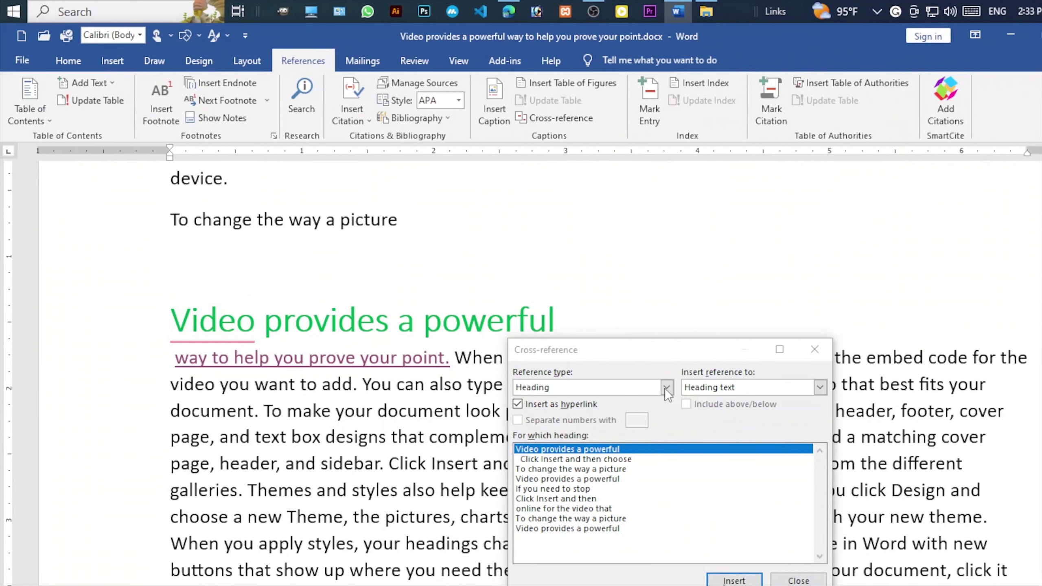
click(666, 389)
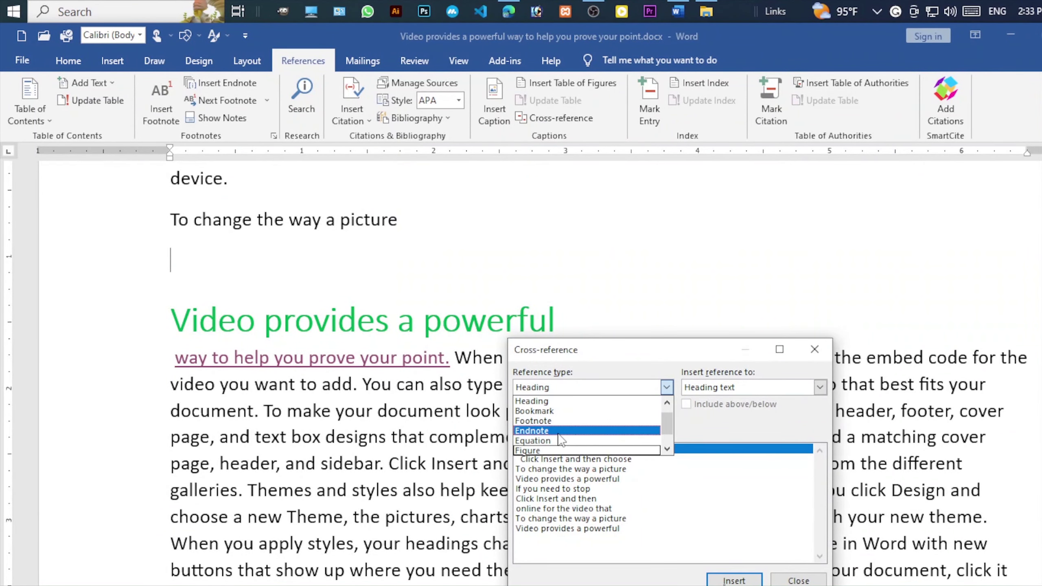
click(535, 421)
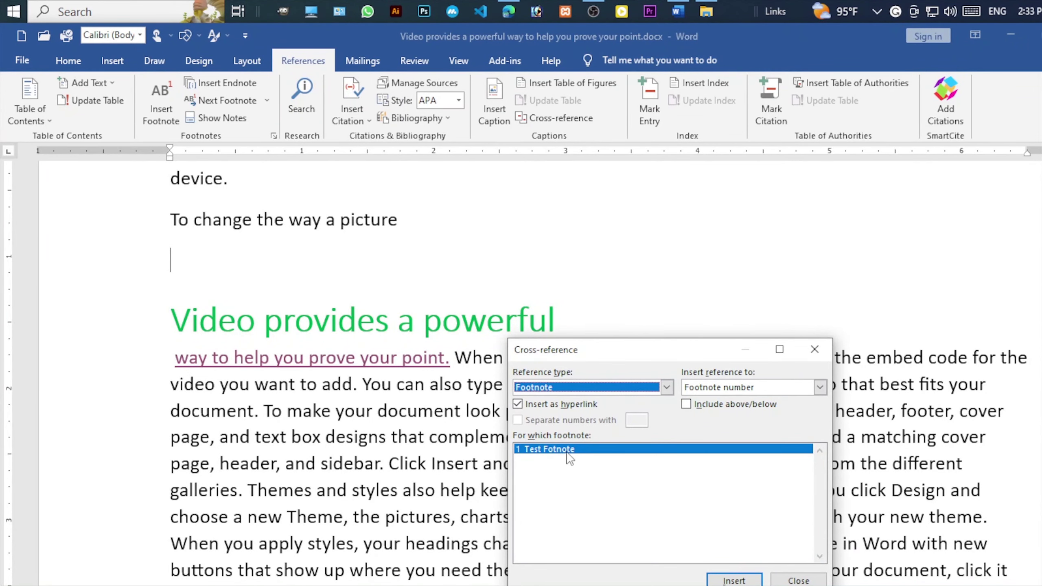
click(721, 581)
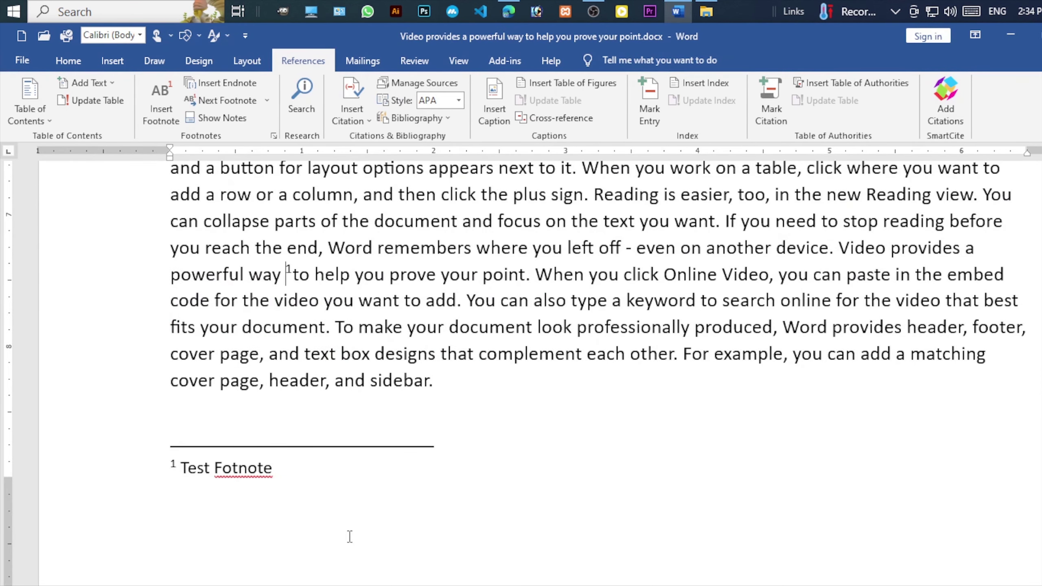
scroll(532, 537, up, 1)
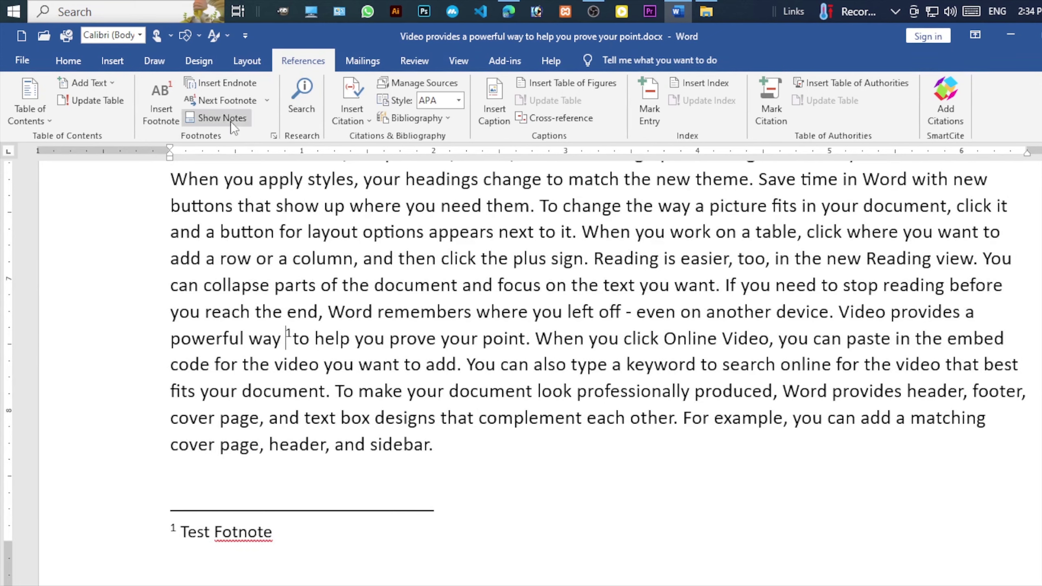
- Add the comment "Need Edite" to the "Video provides a powerful" heading above the footnoted paragraph
click(112, 60)
click(534, 103)
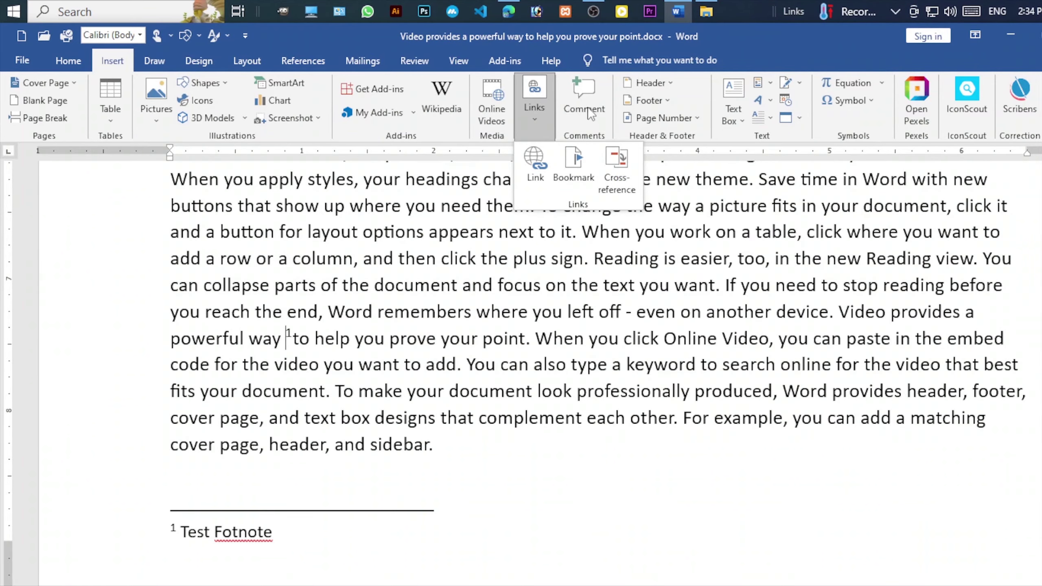
key(Escape)
scroll(594, 370, up, 2)
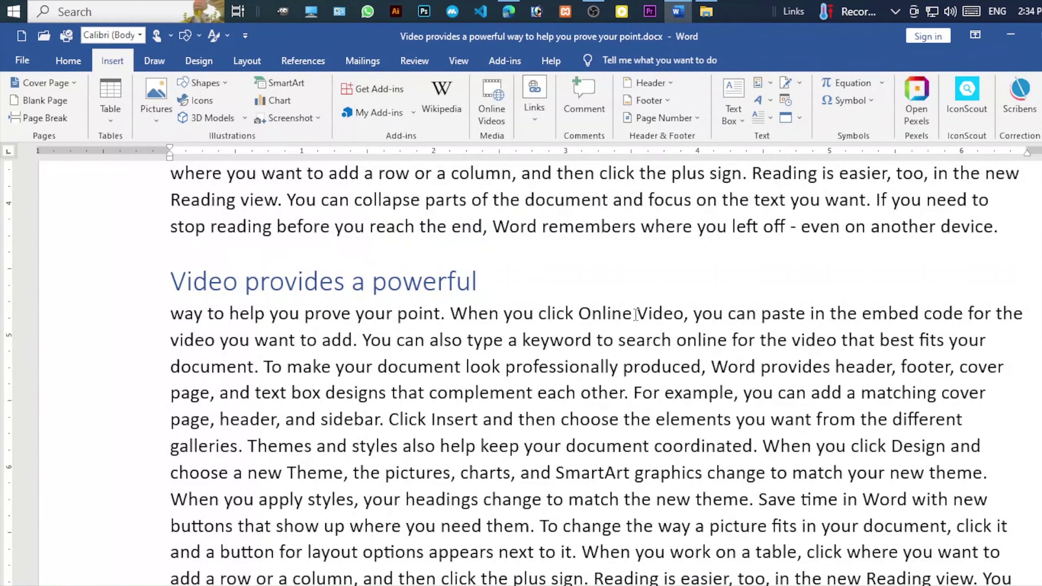
drag(502, 281, 170, 281)
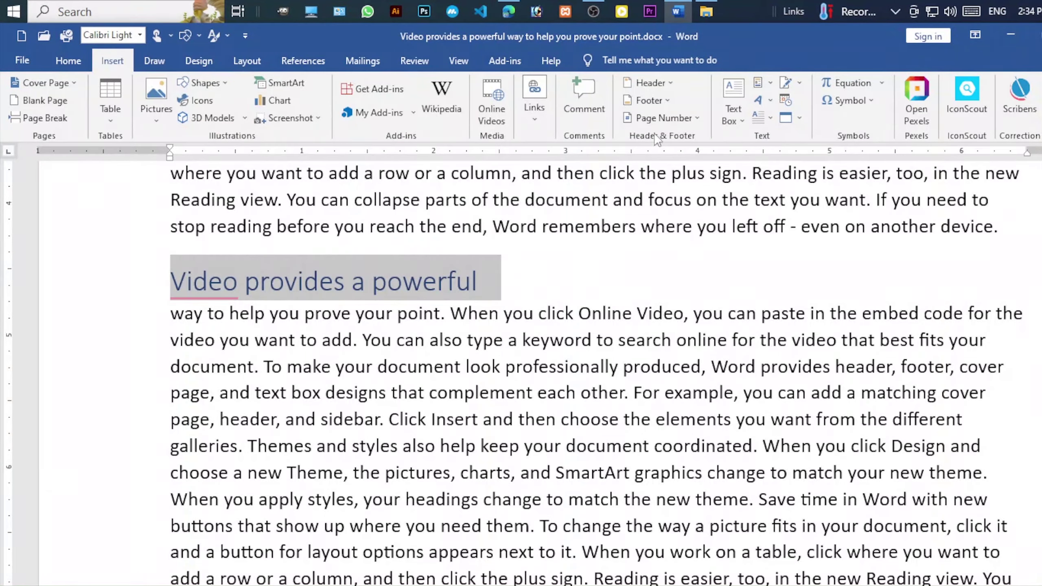
click(587, 98)
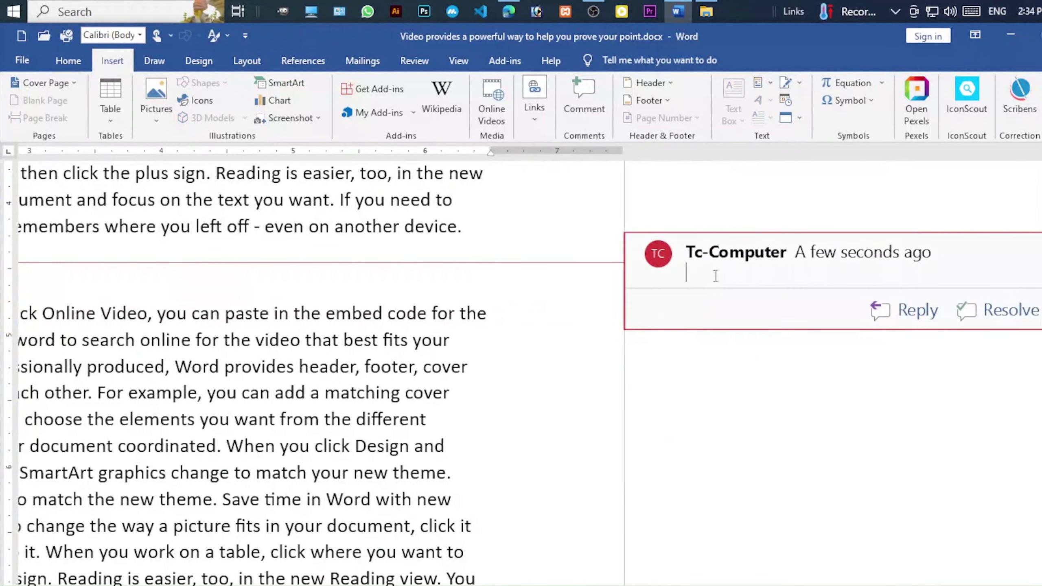
text(Need Edite)
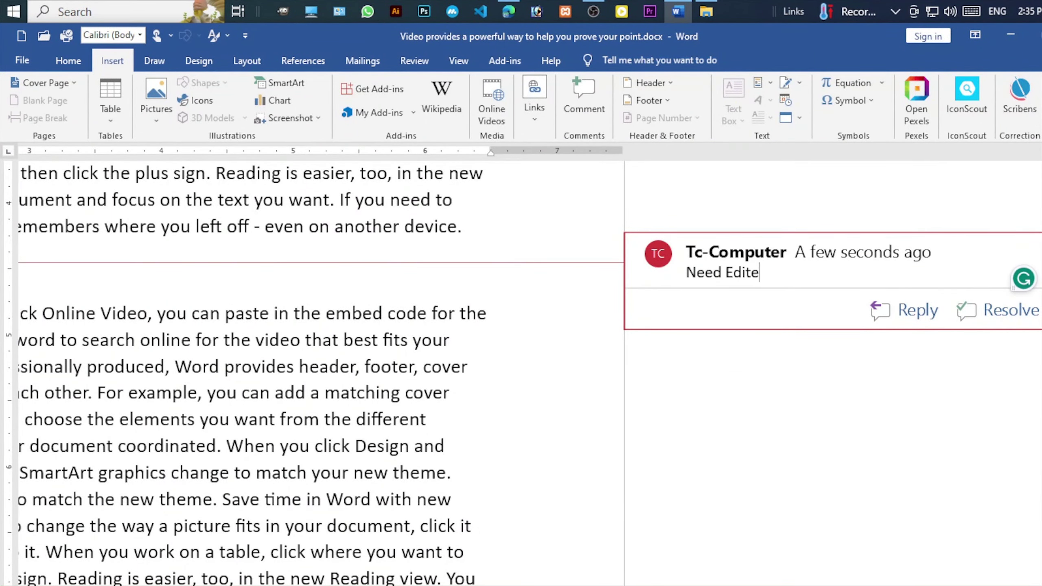
click(559, 450)
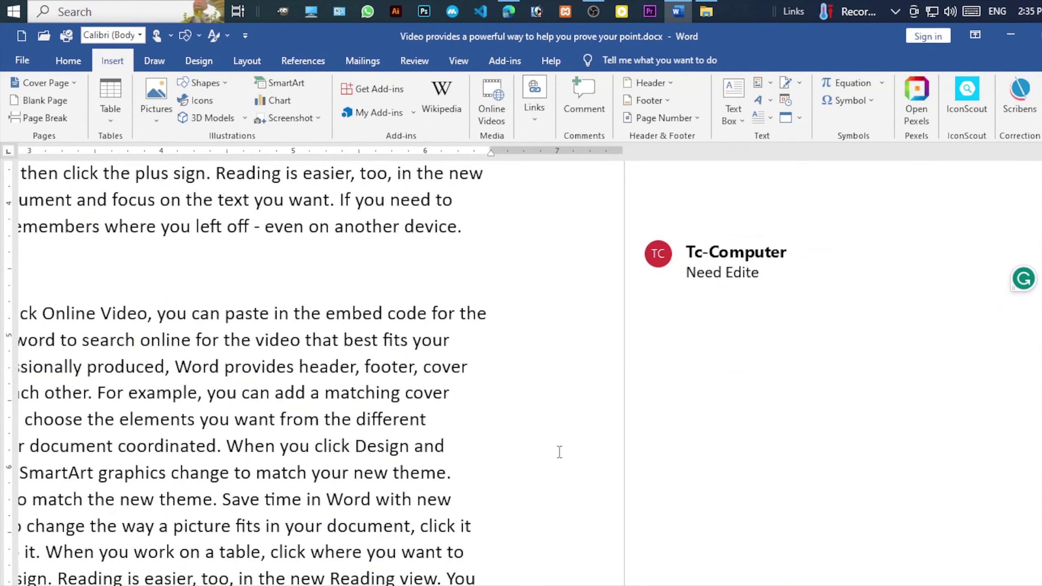
scroll(448, 523, down, 2)
scroll(447, 524, up, 6)
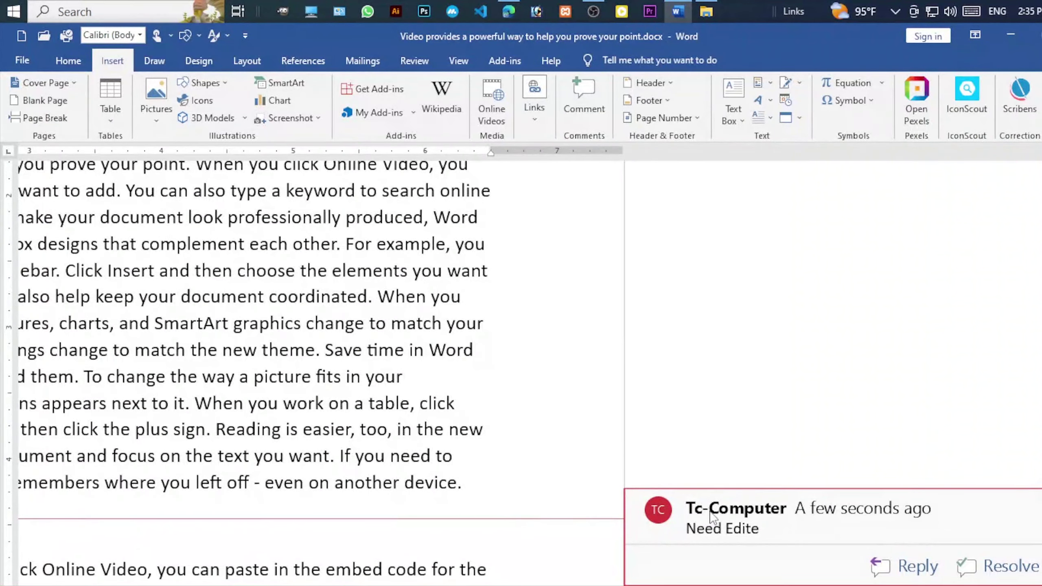
- Mark the "Need Edite" comment as resolved
right_click(715, 528)
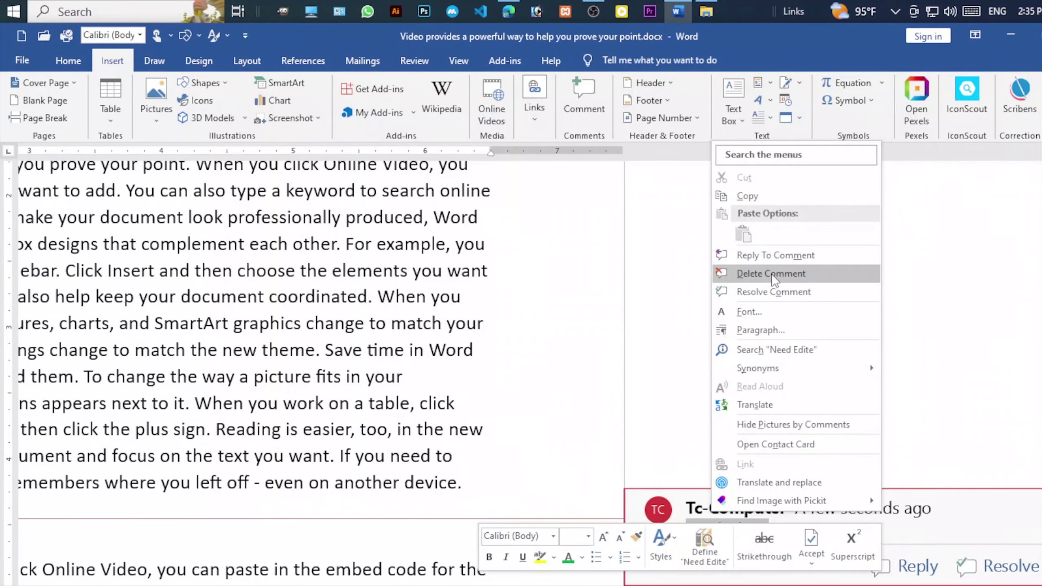
scroll(617, 507, down, 4)
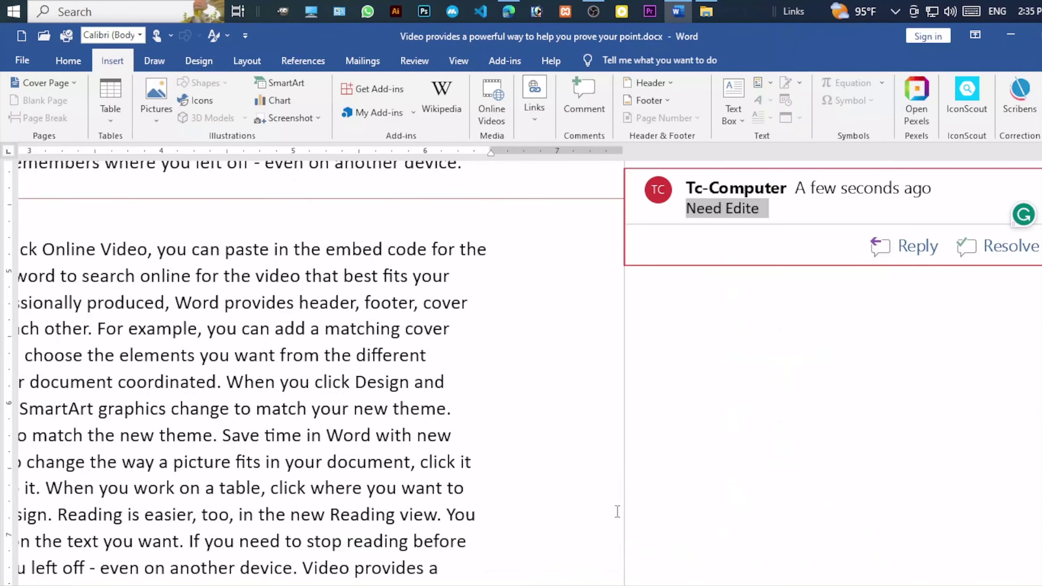
click(1001, 245)
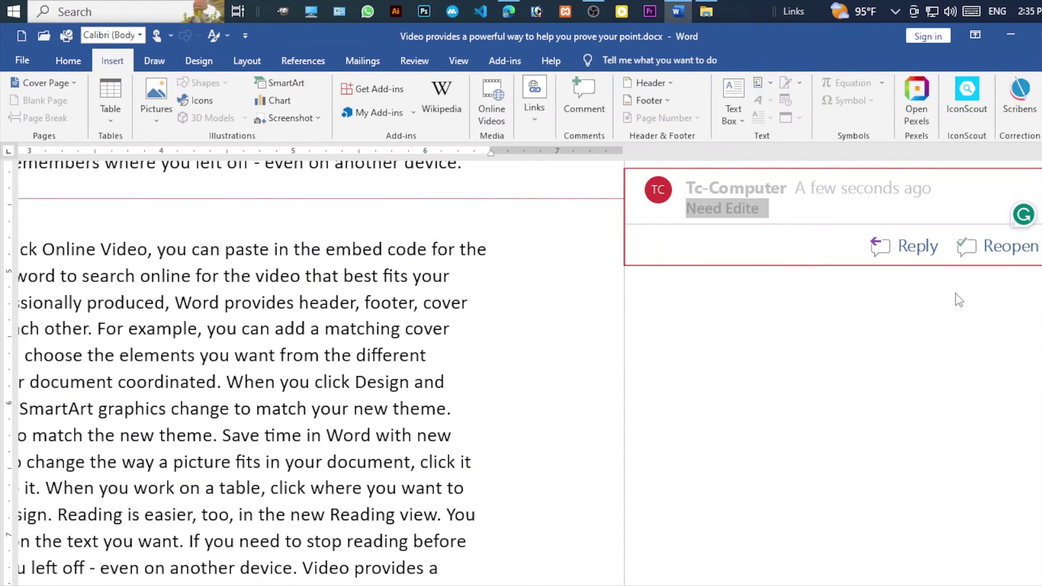
- Reply "Ok Edit" to the "Need Edite" comment and reopen the comment thread
click(920, 246)
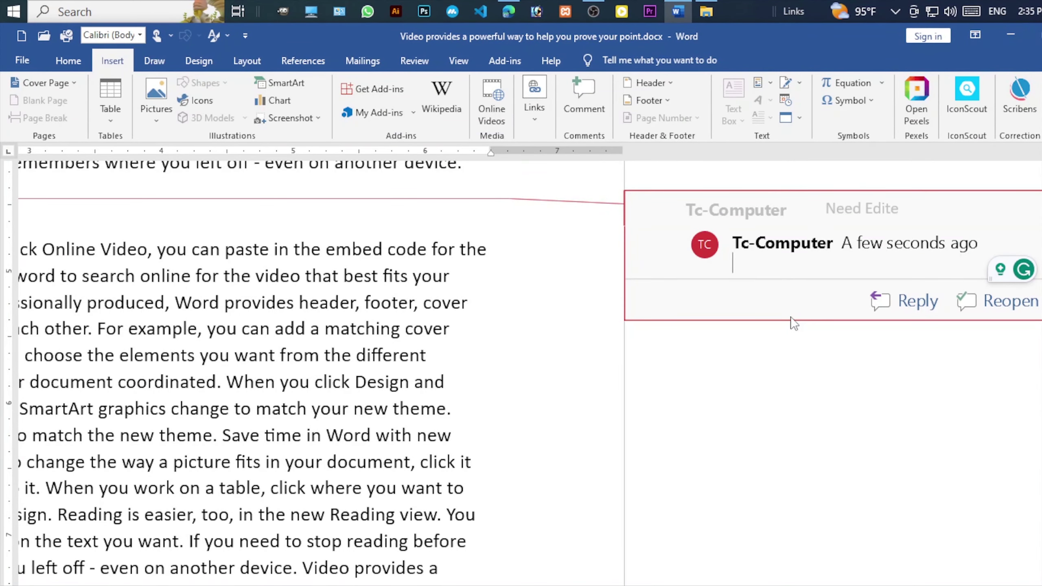
text(Ok Edite)
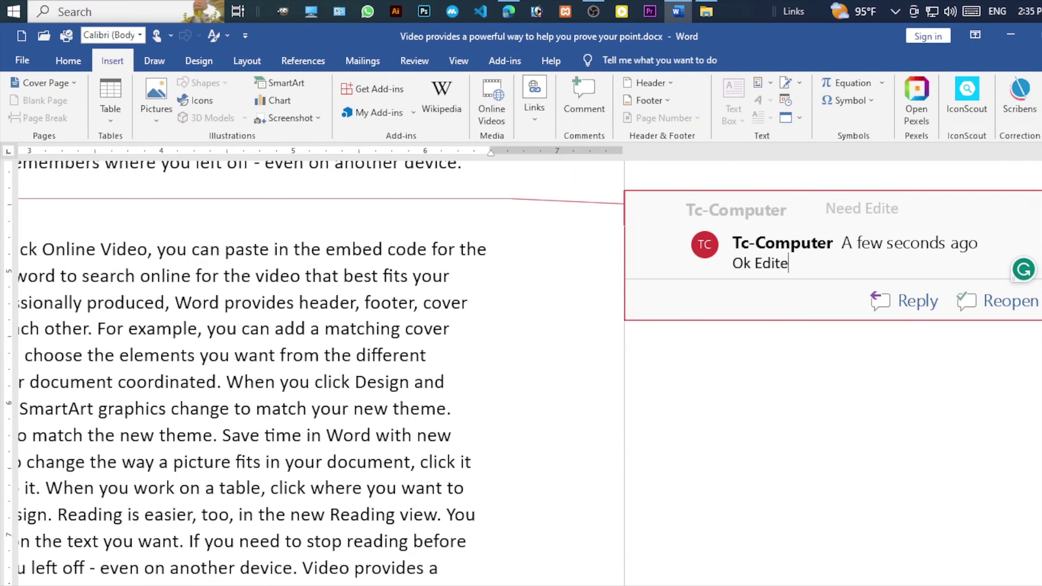
click(1004, 298)
key(BackSpace)
scroll(812, 221, up, 2)
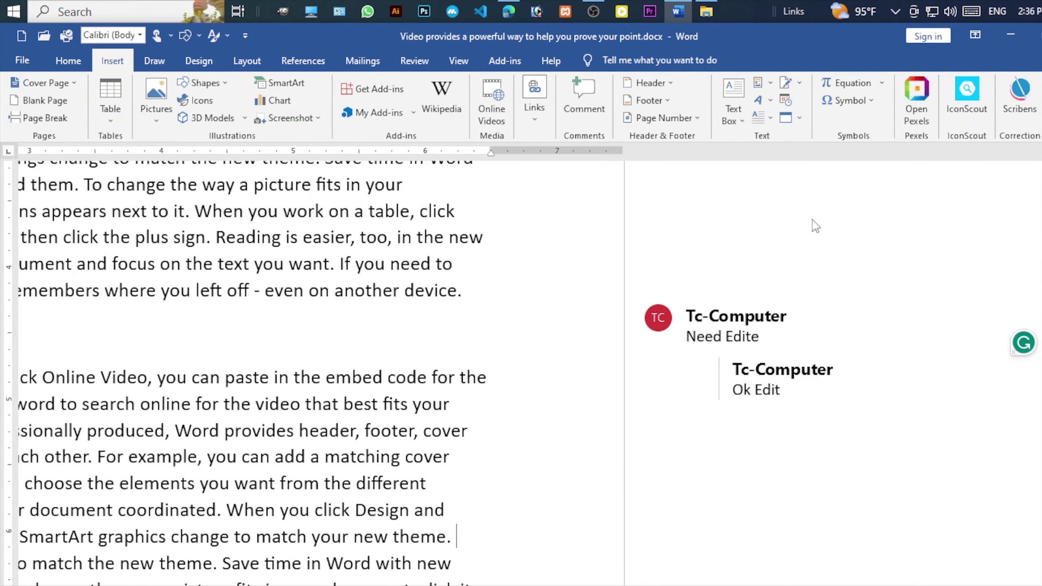
scroll(418, 534, up, 3)
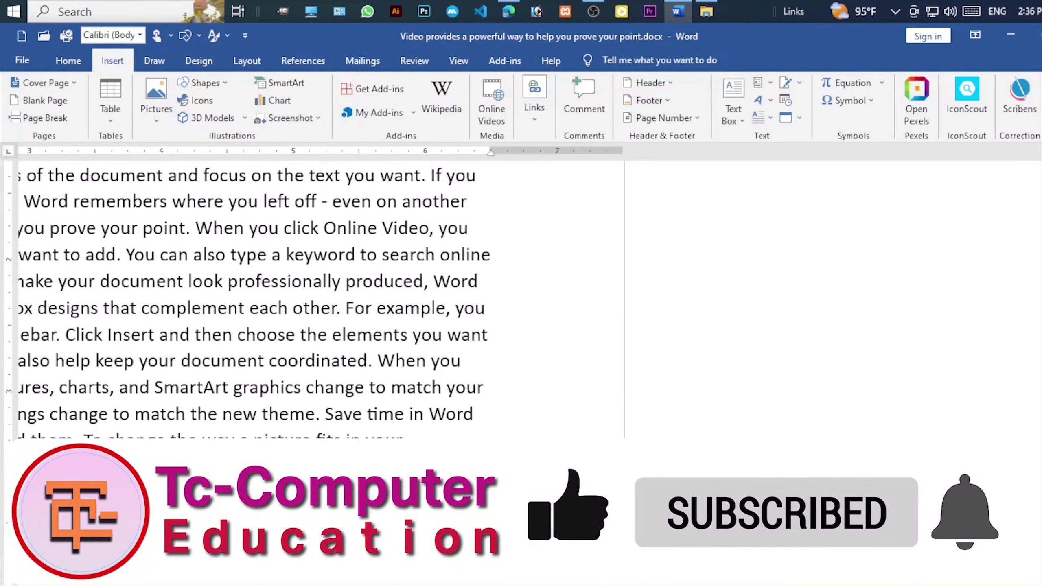
click(534, 97)
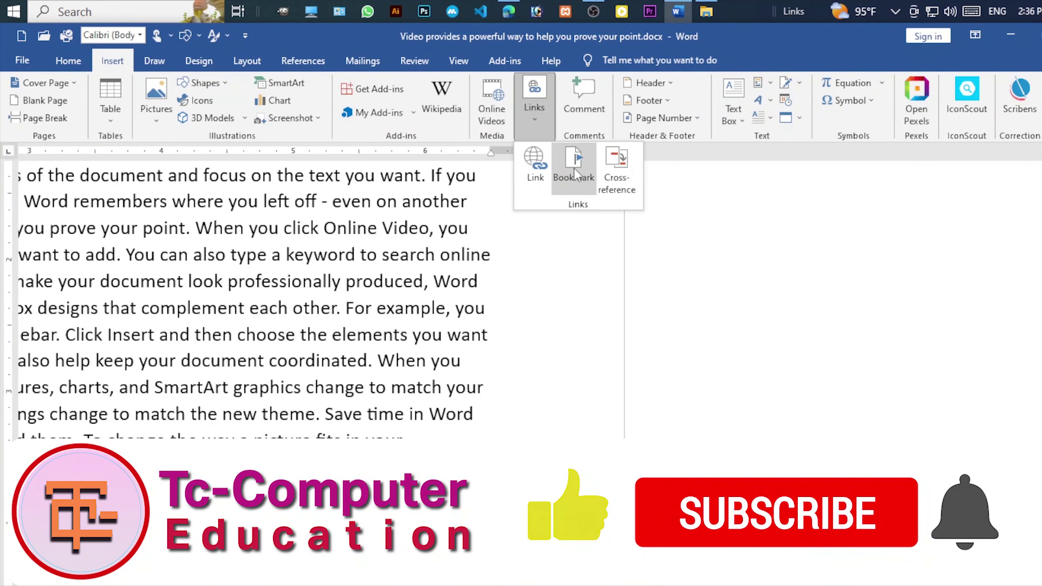
click(574, 168)
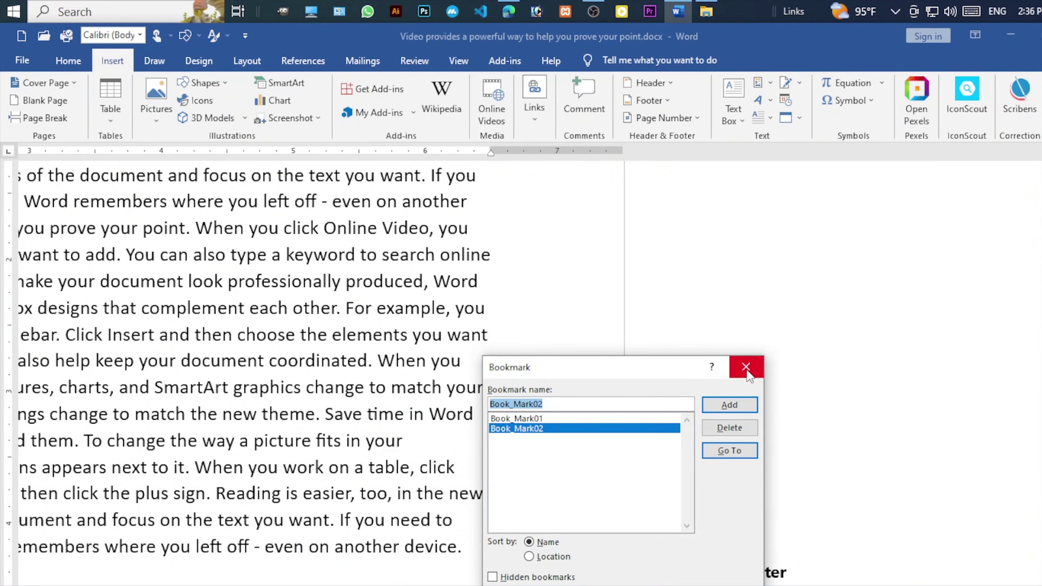
click(745, 365)
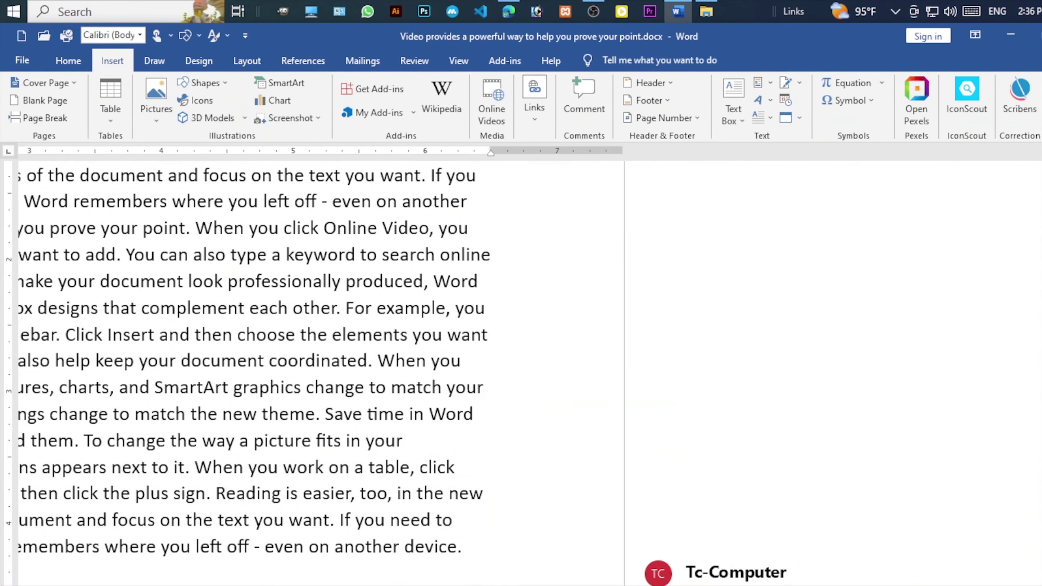
- Delete the "Need Edite" comment together with its reply
right_click(768, 580)
click(793, 379)
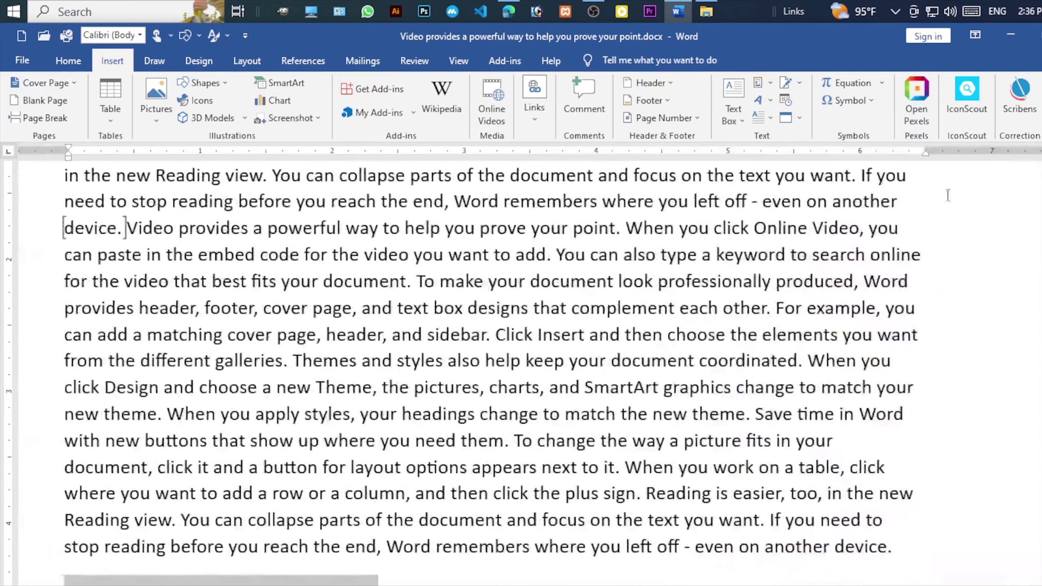
- Bookmark the words "Click Insert" at the start of their paragraph as Click_Insert_BookMark
scroll(607, 380, down, 10)
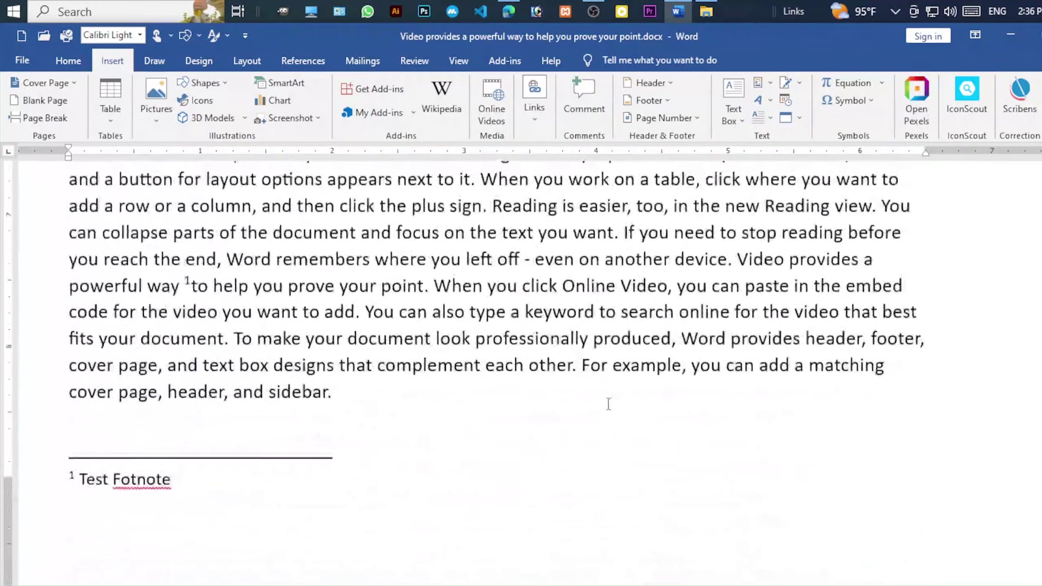
scroll(600, 434, down, 10)
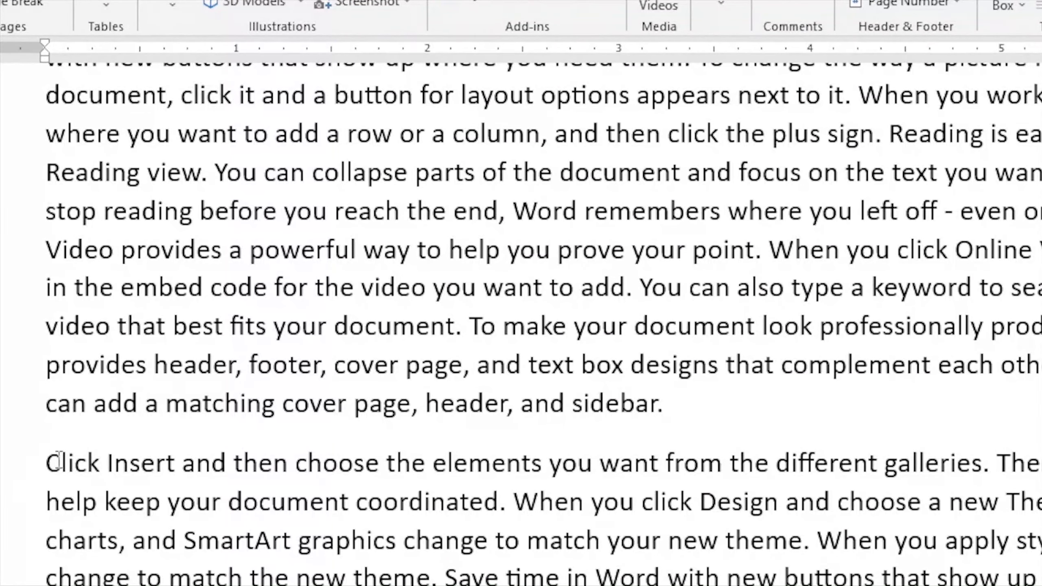
drag(46, 462, 181, 463)
click(721, 5)
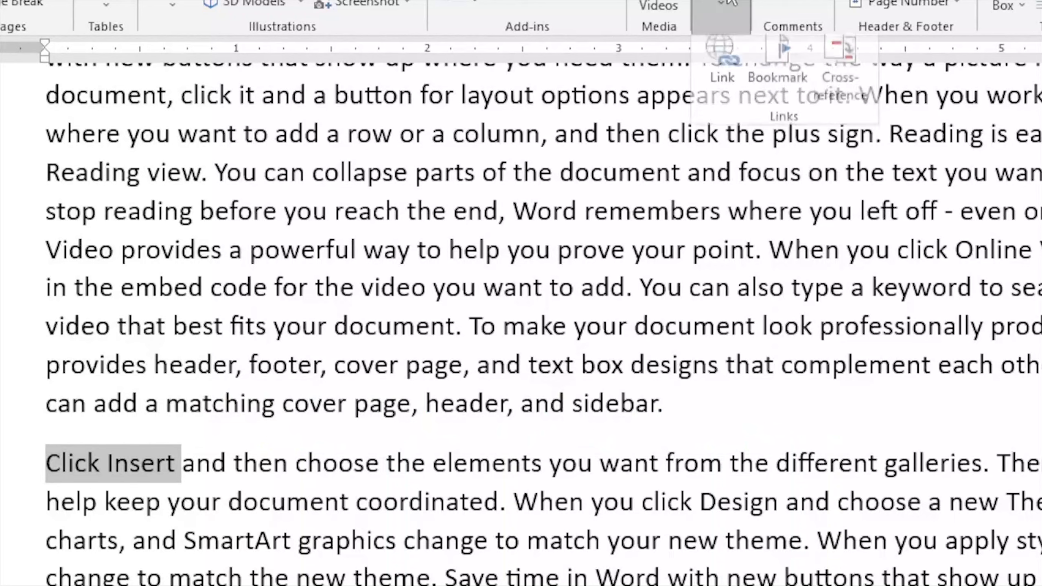
click(775, 82)
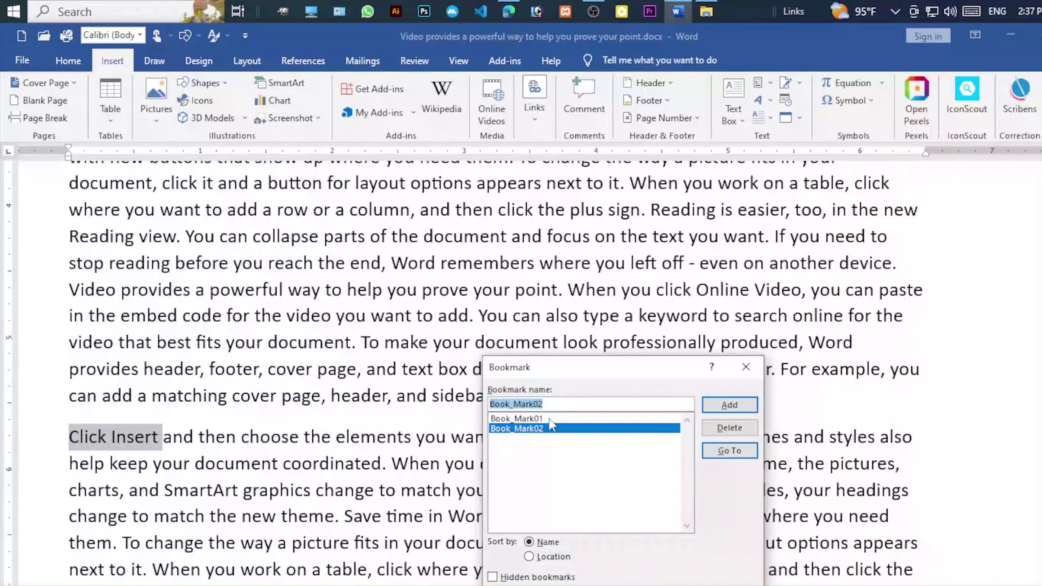
text(Click_)
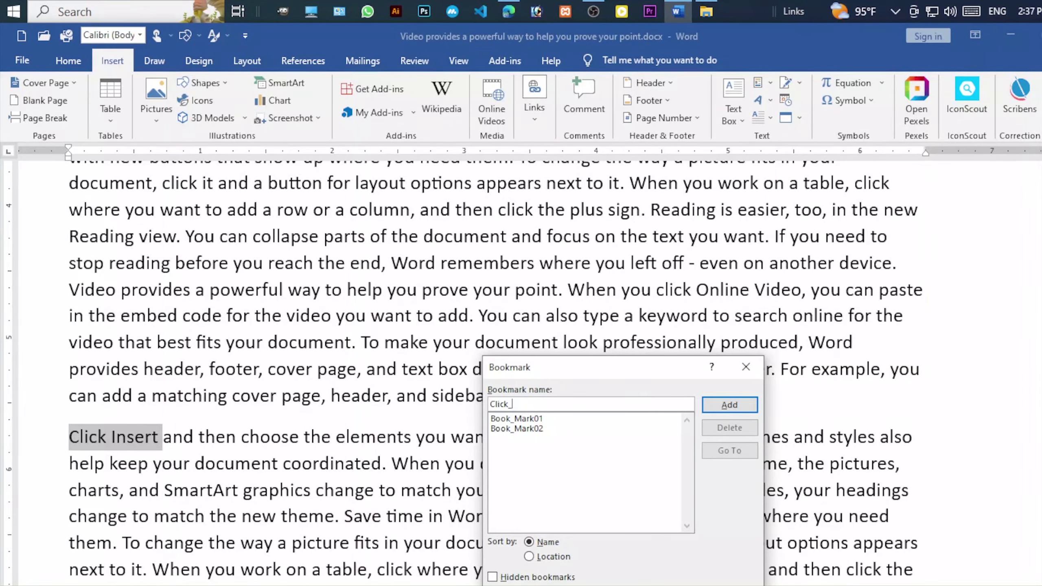
text(Insert_BookMark)
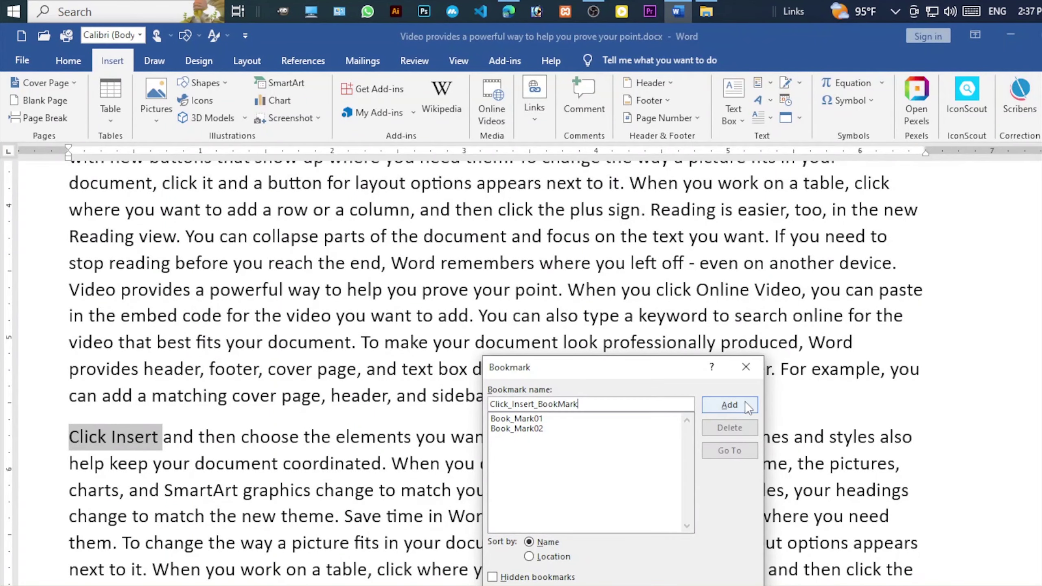
click(729, 404)
click(122, 438)
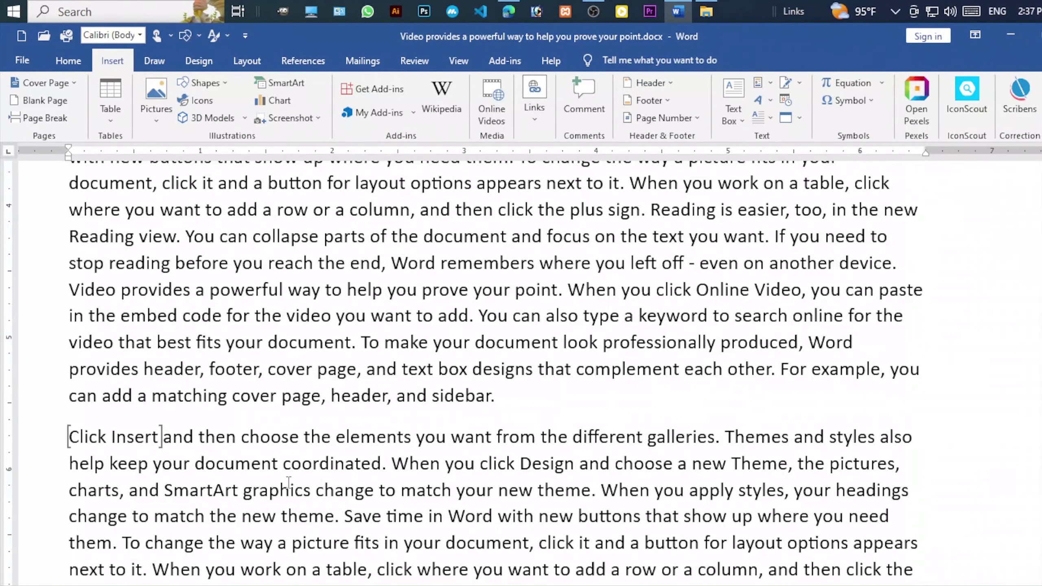
- On a new line below the "1" footnote reference, insert a hyperlinked cross-reference to the bookmark text of Click_Insert_BookMark
key(shift+F5)
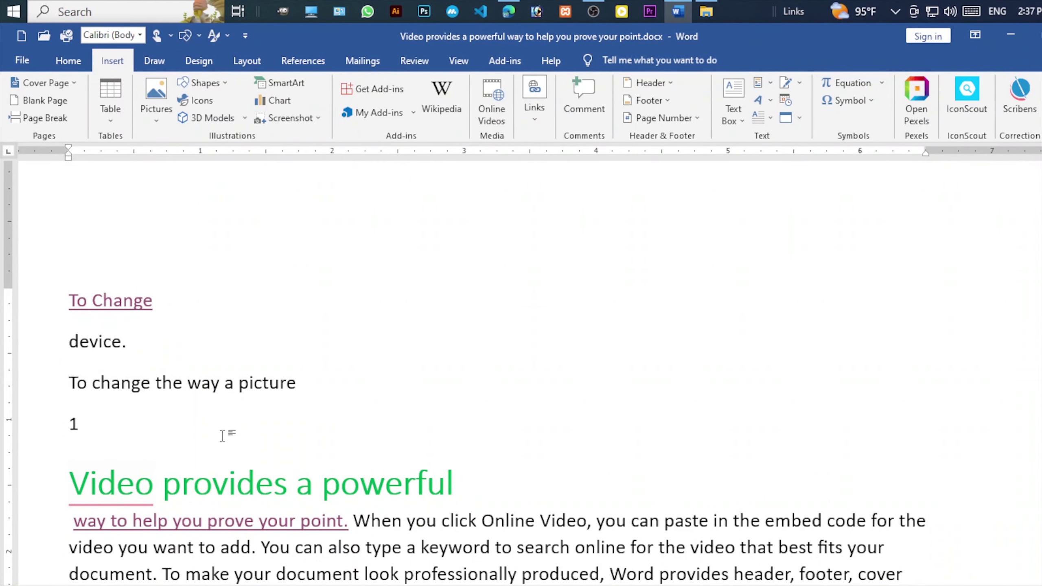
key(Return)
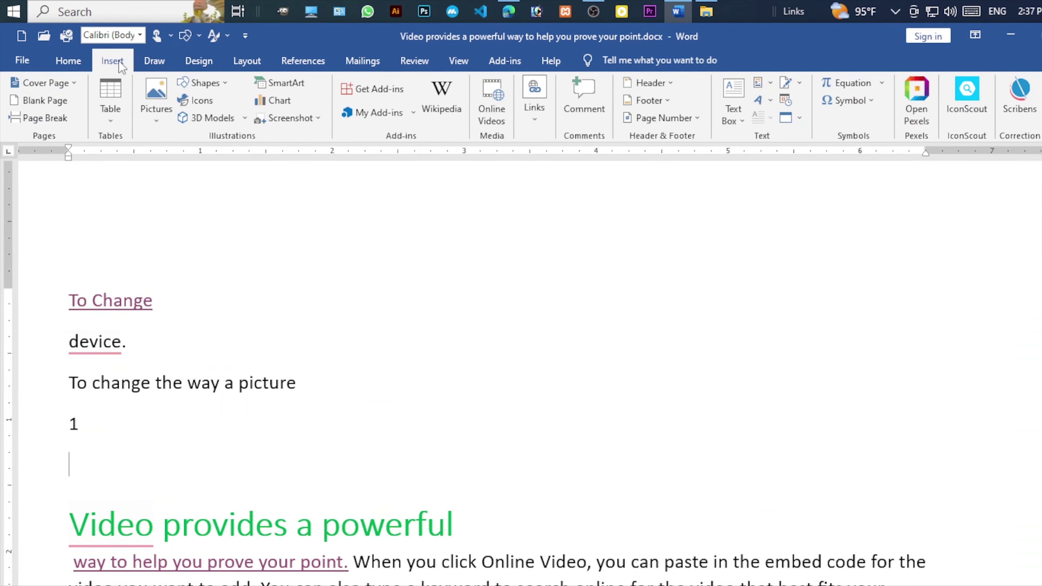
click(523, 109)
click(626, 180)
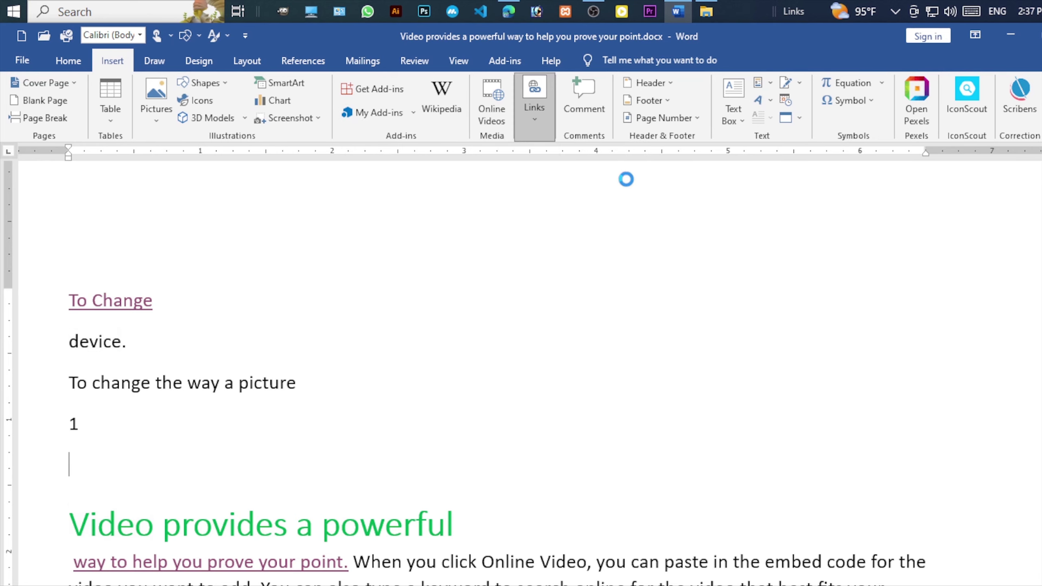
click(667, 389)
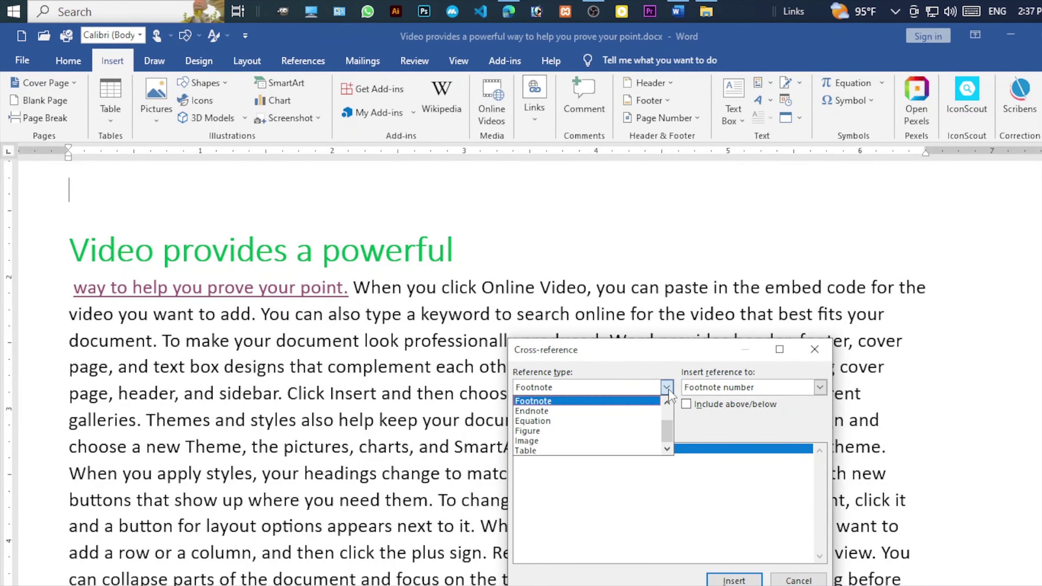
scroll(552, 422, up, 3)
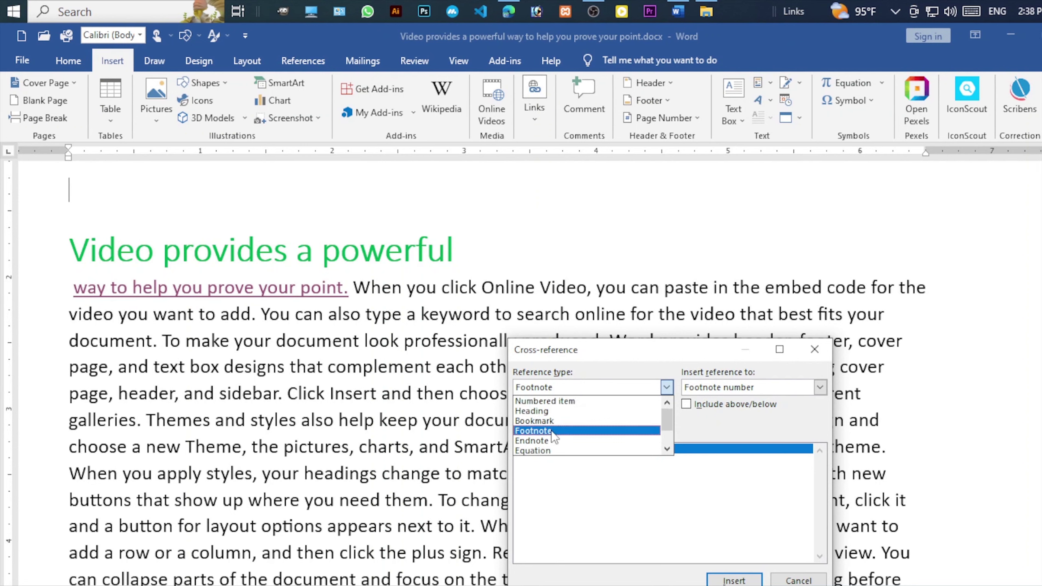
click(548, 423)
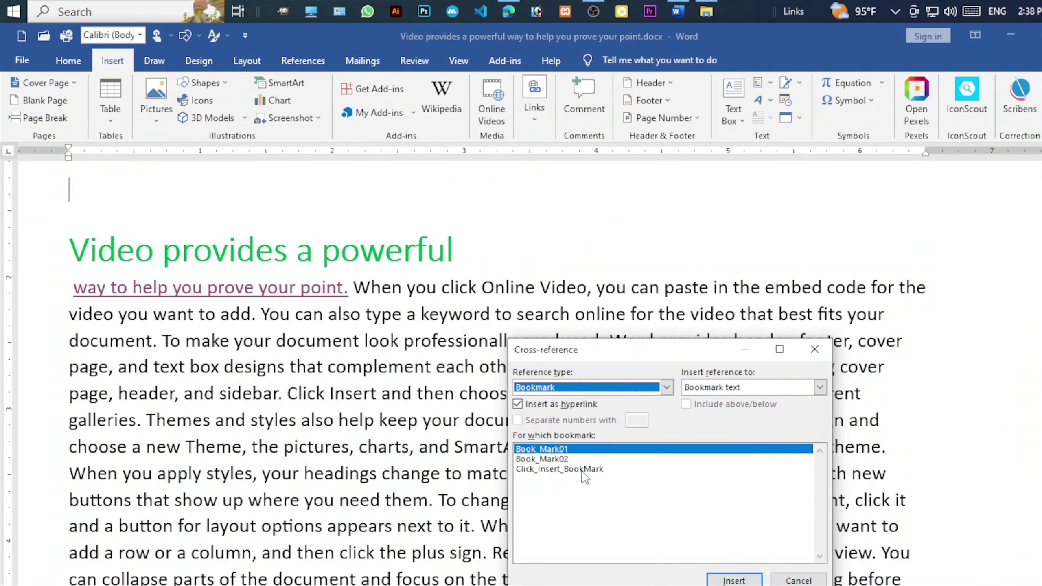
click(558, 470)
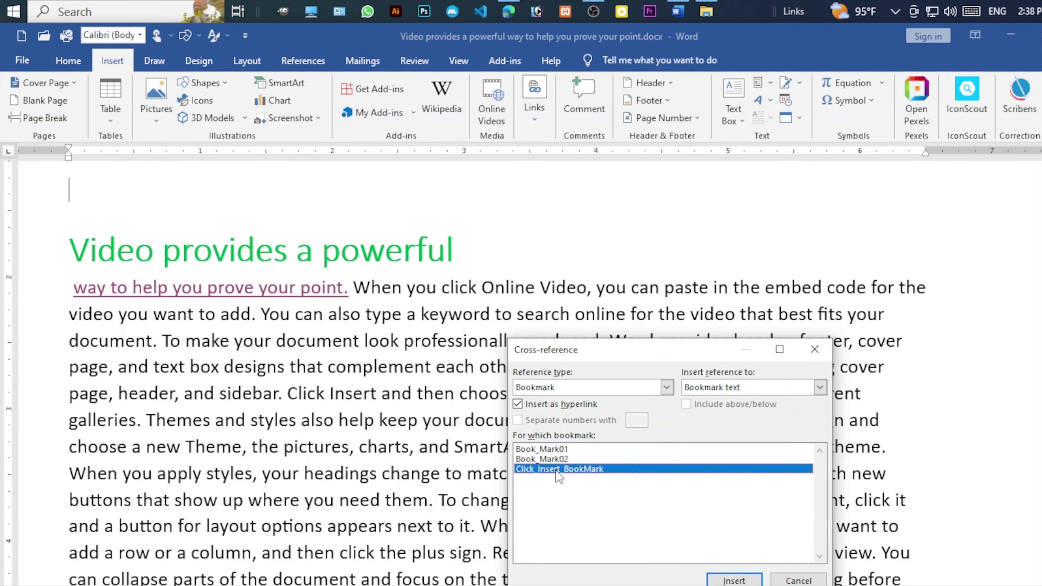
click(734, 580)
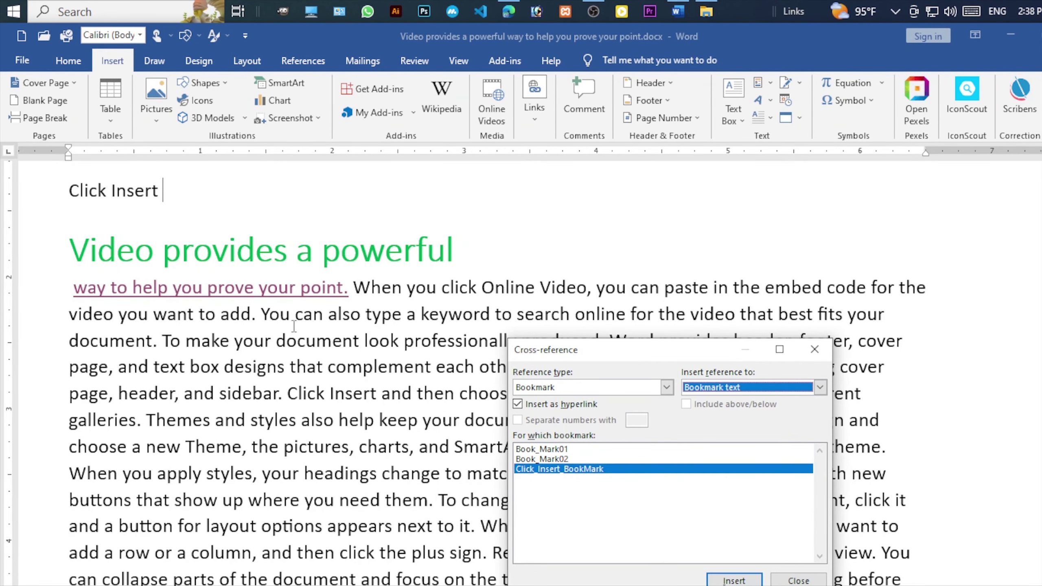
click(799, 580)
scroll(246, 382, up, 3)
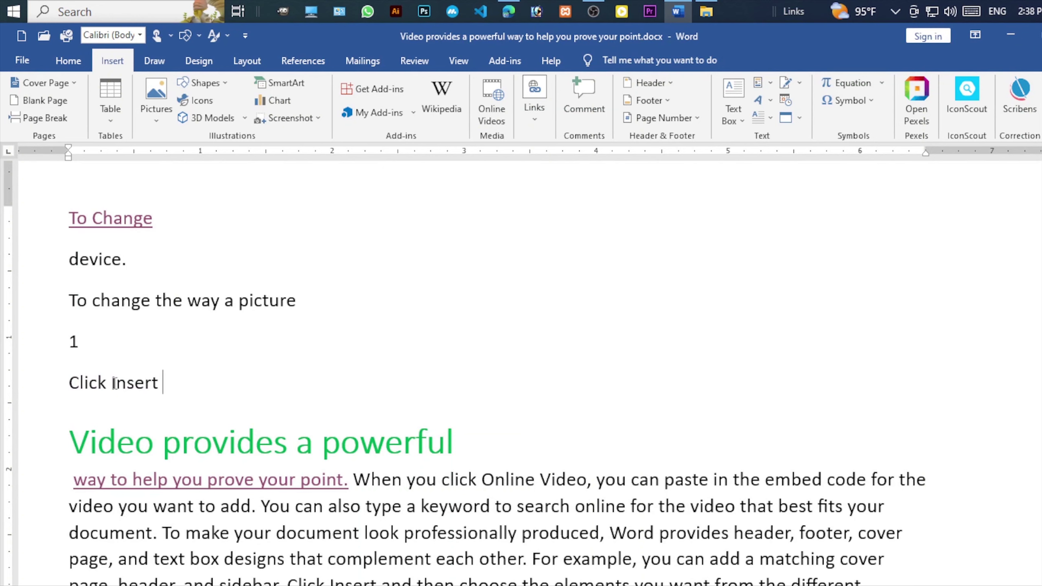
- Follow the "Click Insert" cross-reference and select the bookmarked words at its destination
ctrl+click(139, 392)
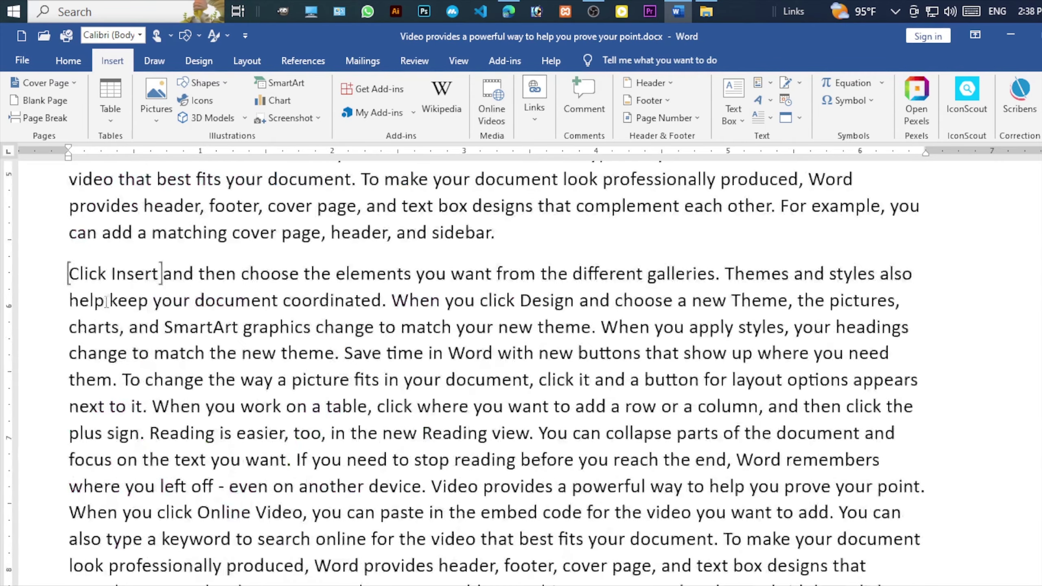
drag(164, 275, 62, 278)
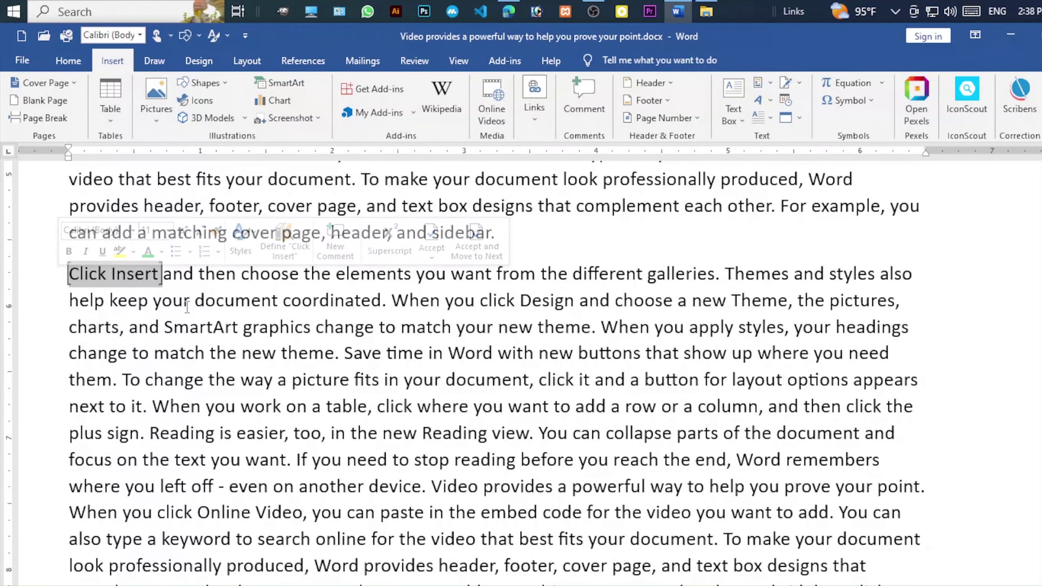
scroll(249, 357, up, 2)
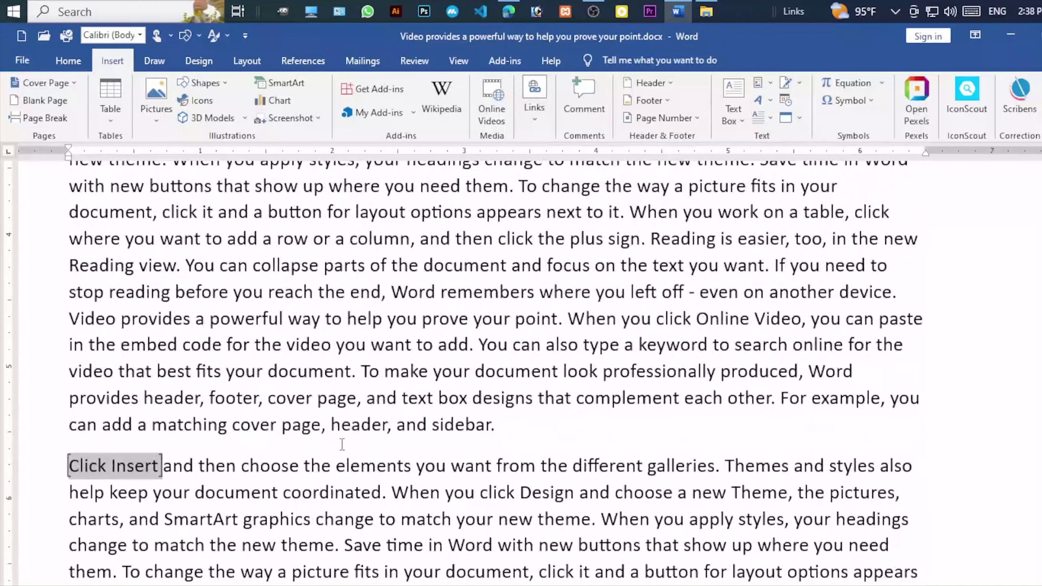
key(Left)
key(BackSpace)
scroll(342, 443, down, 2)
scroll(337, 441, up, 1)
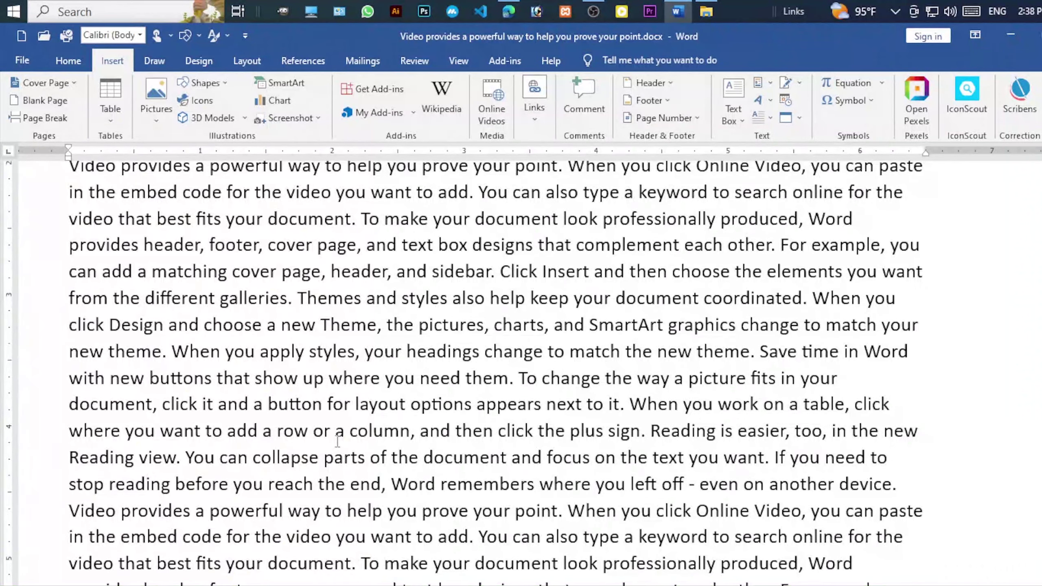